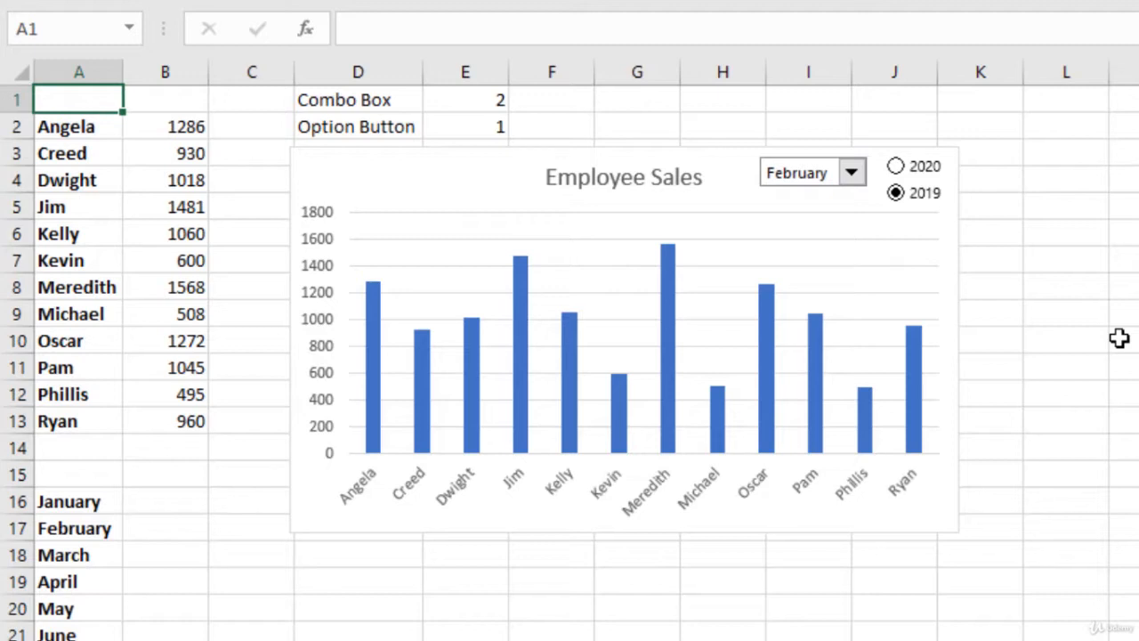
# Step: Group the Employee Sales chart with its month combo box and both year option buttons, and move the group over to start at column F
pyautogui.click(712, 186)
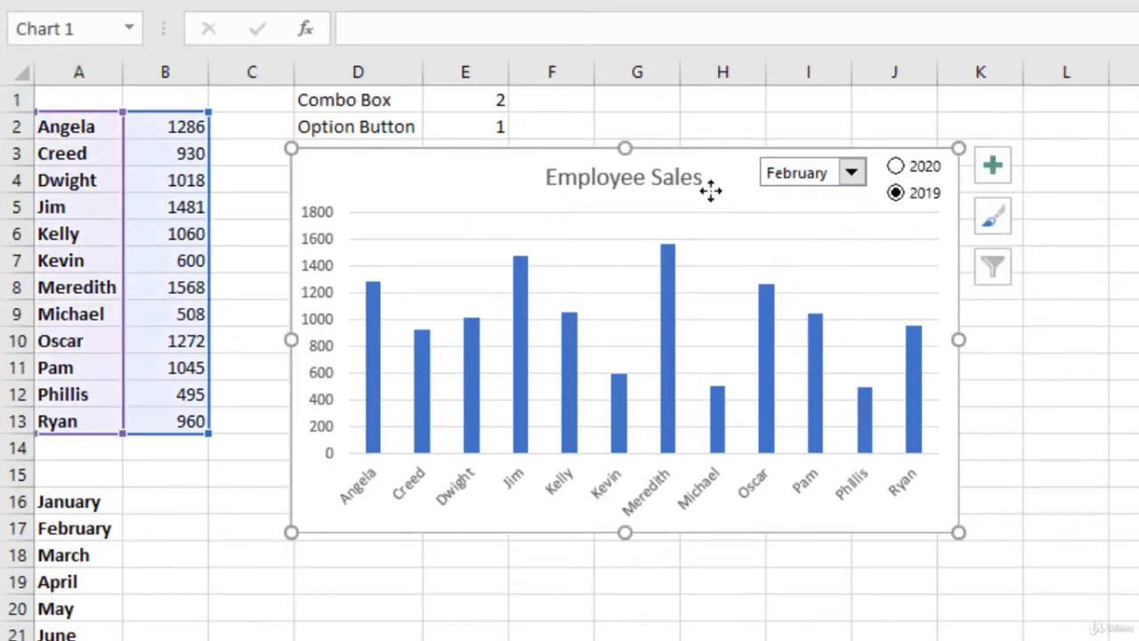
pyautogui.keyDown('ctrl'); pyautogui.click(852, 183); pyautogui.keyUp('ctrl')
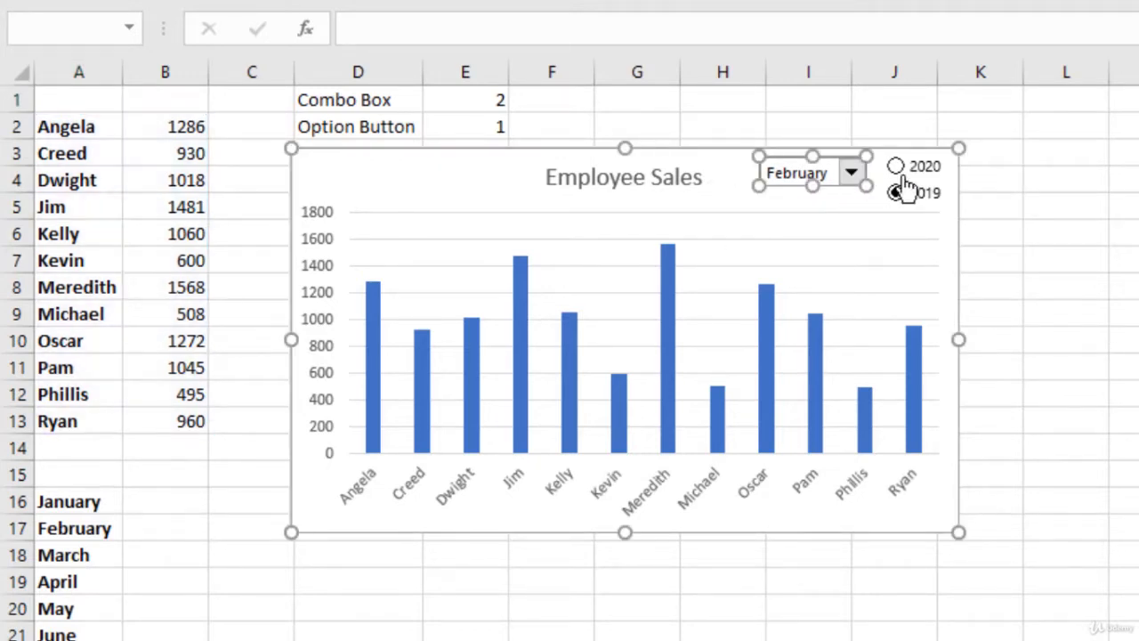
pyautogui.keyDown('ctrl'); pyautogui.click(921, 167); pyautogui.keyUp('ctrl')
pyautogui.keyDown('ctrl'); pyautogui.click(926, 194); pyautogui.keyUp('ctrl')
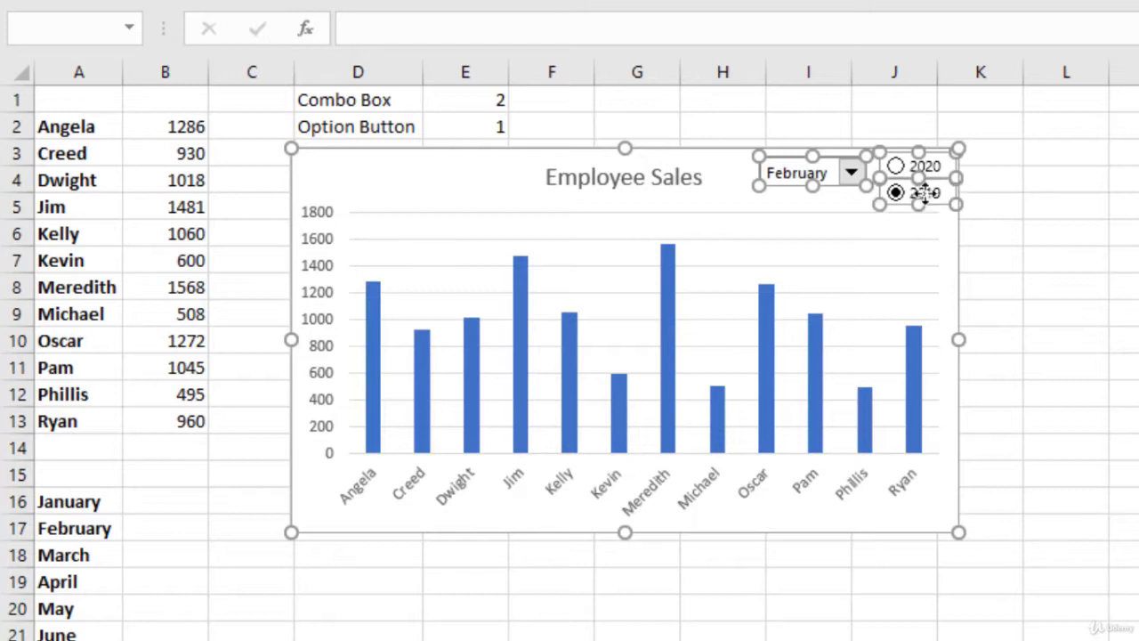
pyautogui.rightClick(846, 205)
pyautogui.moveTo(923, 366)
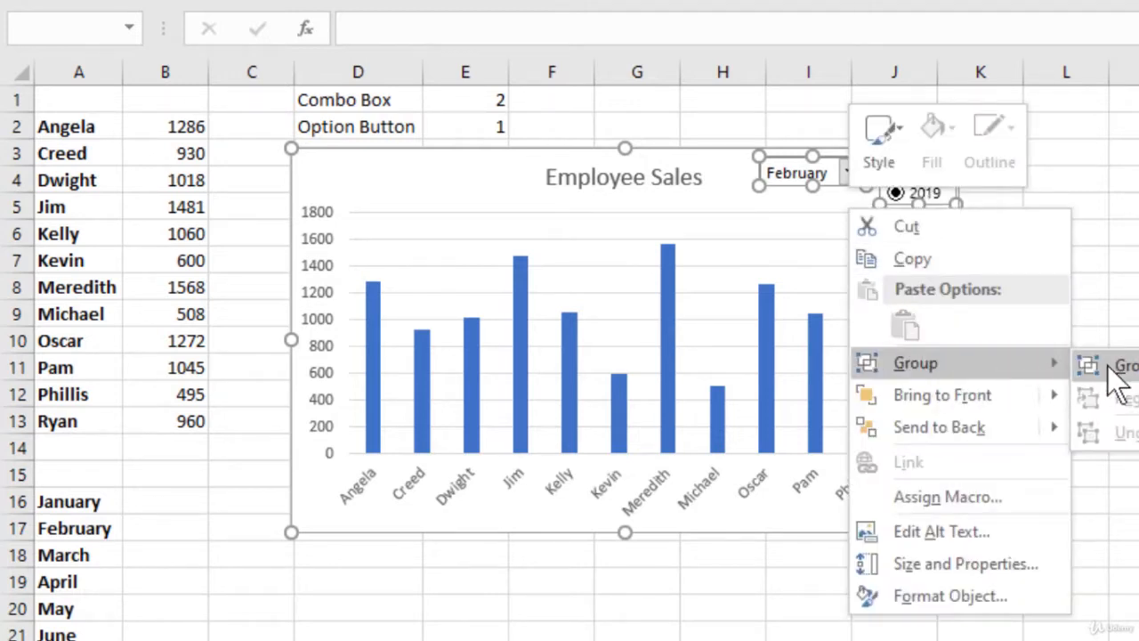
pyautogui.click(1113, 366)
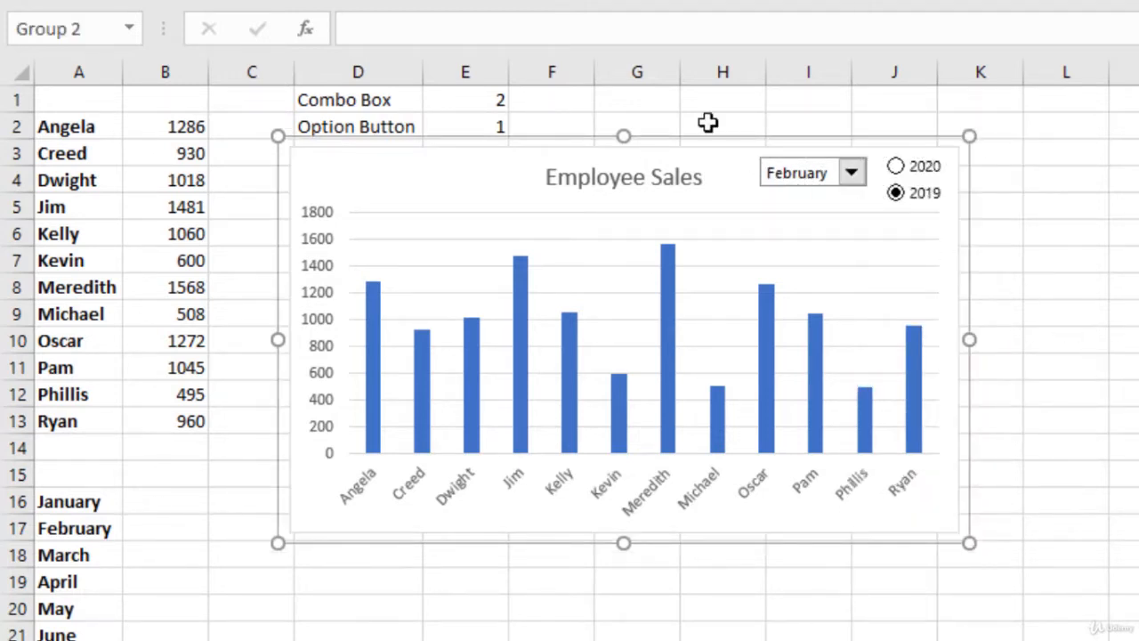
pyautogui.moveTo(715, 142); pyautogui.dragTo(984, 141)
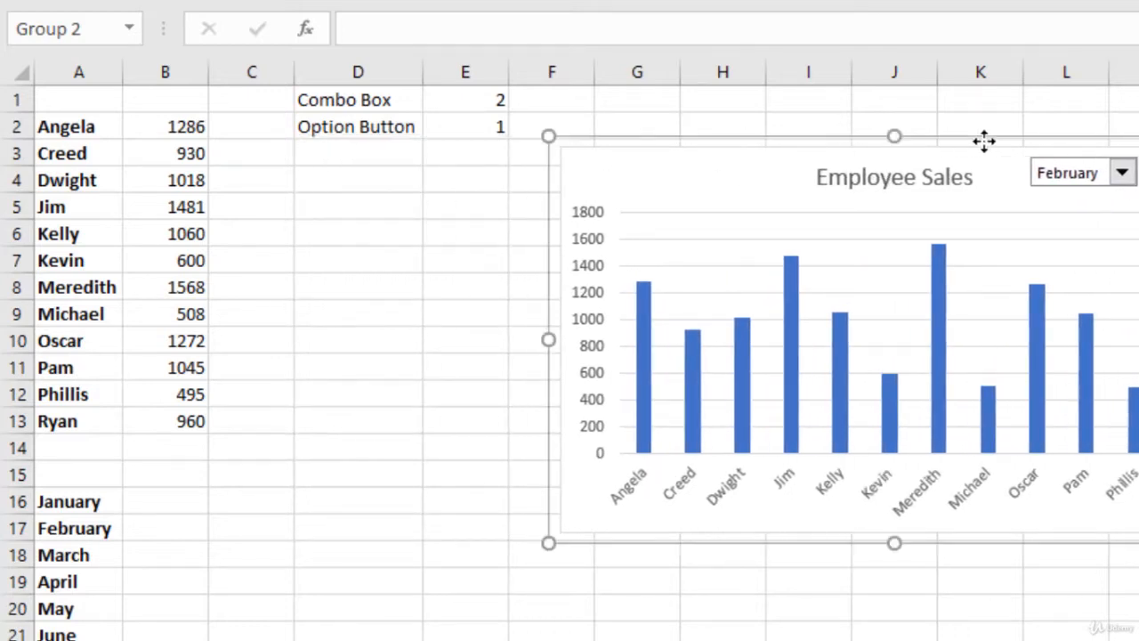
pyautogui.click(389, 212)
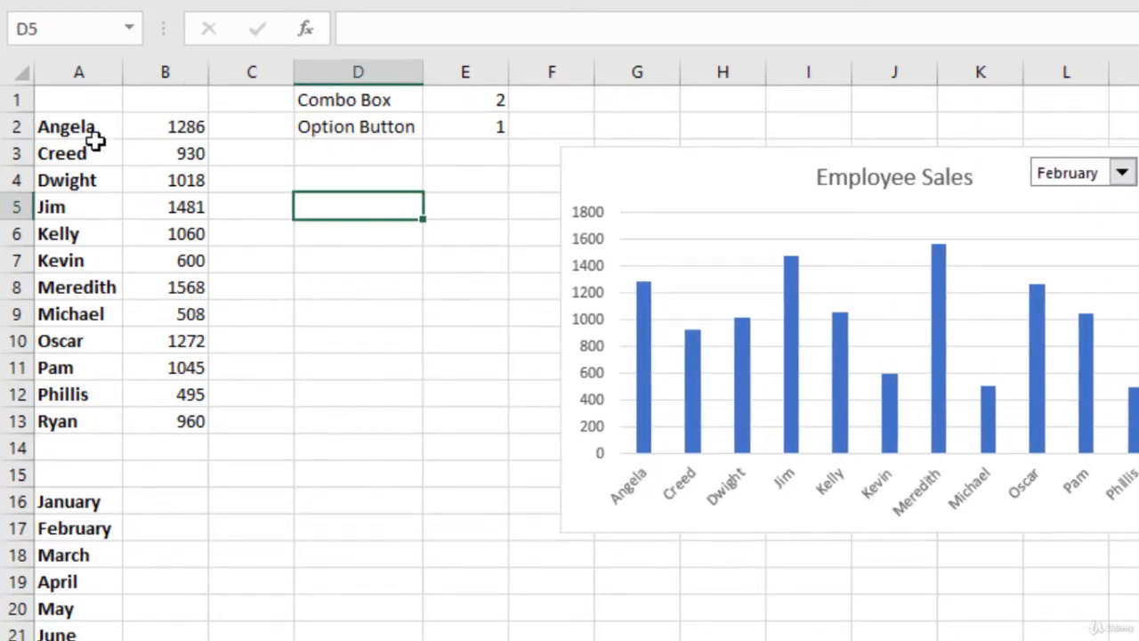
pyautogui.moveTo(89, 132); pyautogui.dragTo(174, 418)
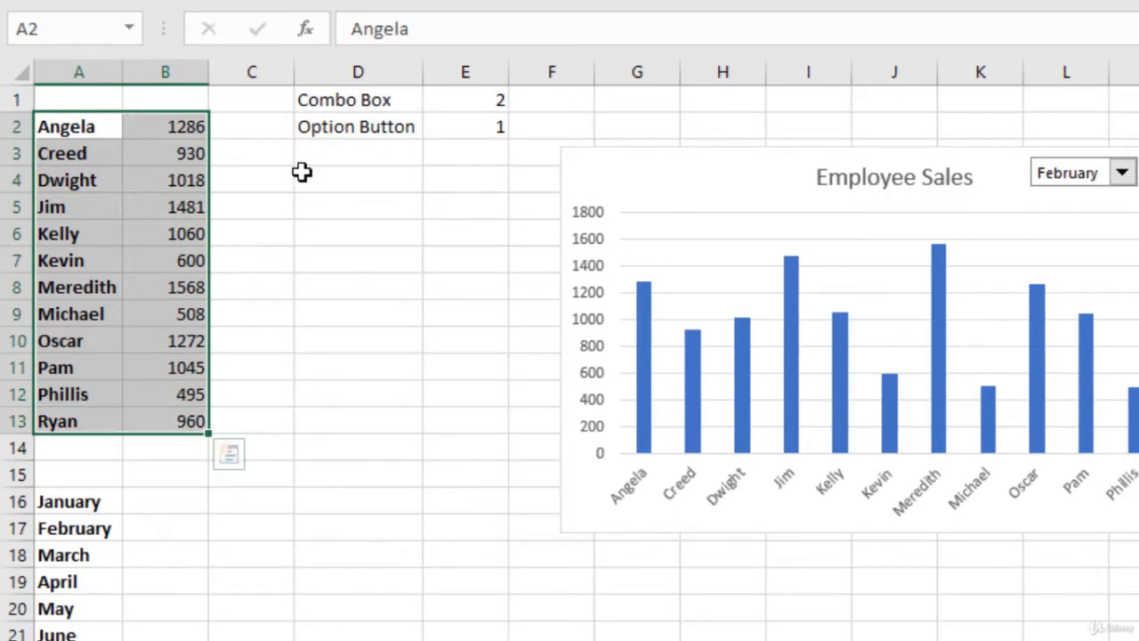
pyautogui.click(273, 157)
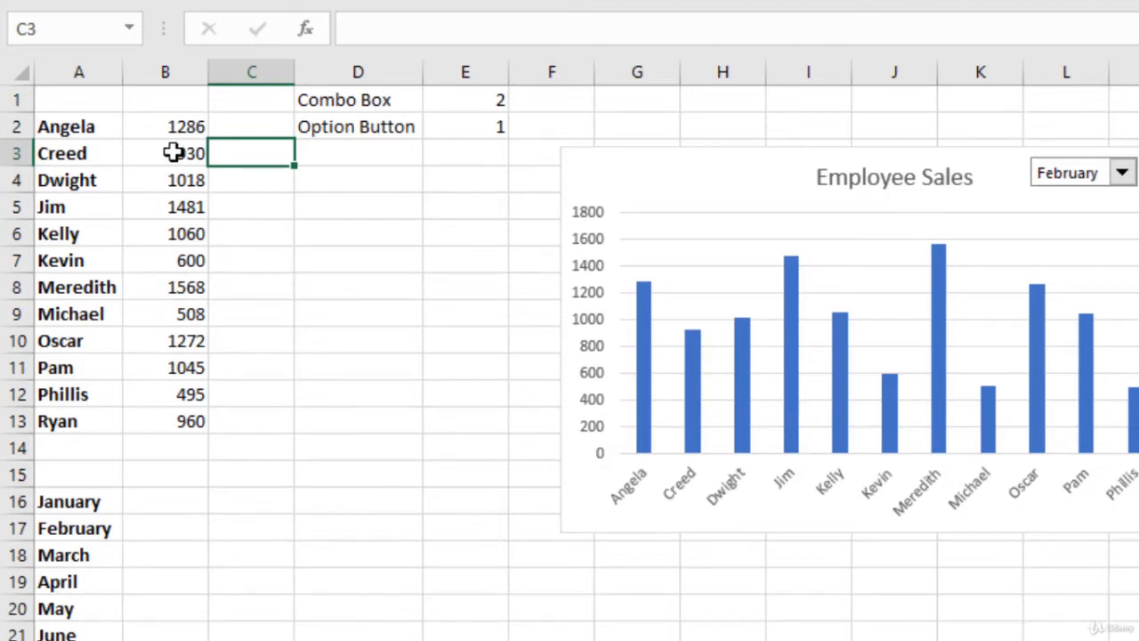
# Step: Apply a Greater Than conditional formatting rule to B2:B13 for values above 1000 with Green Fill with Dark Green Text
pyautogui.moveTo(186, 126); pyautogui.dragTo(185, 426)
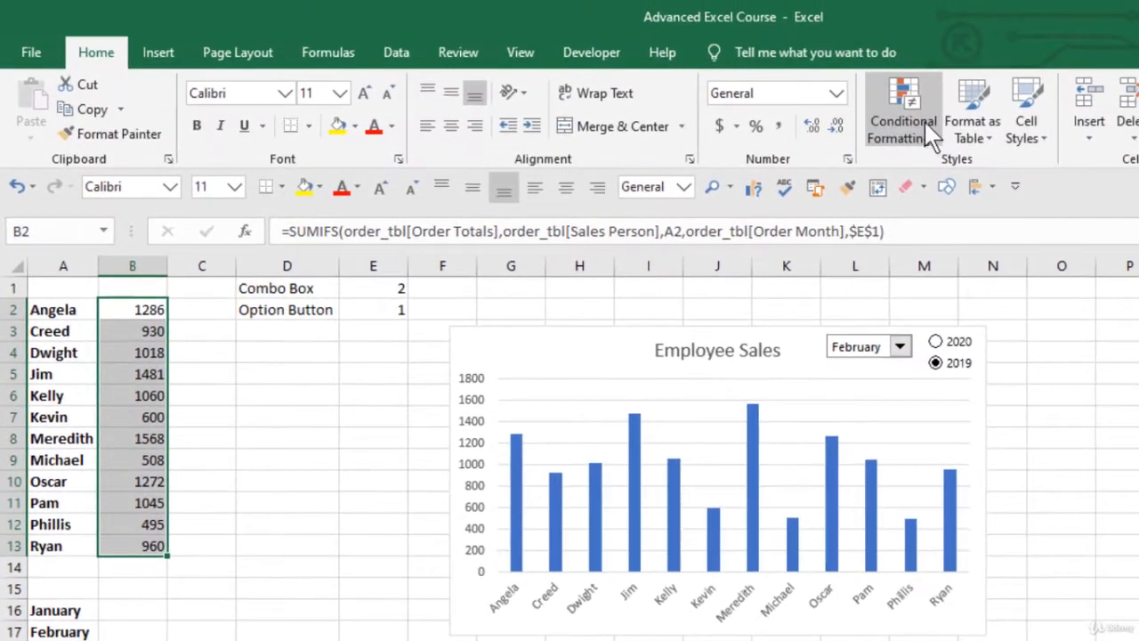
pyautogui.click(917, 122)
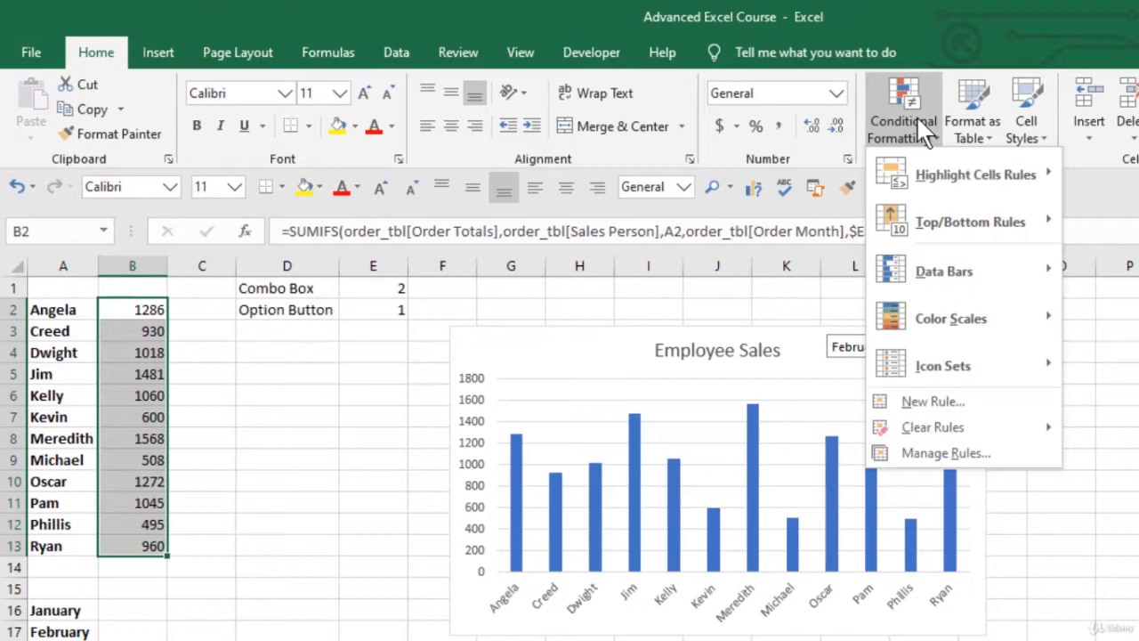
pyautogui.moveTo(1006, 182)
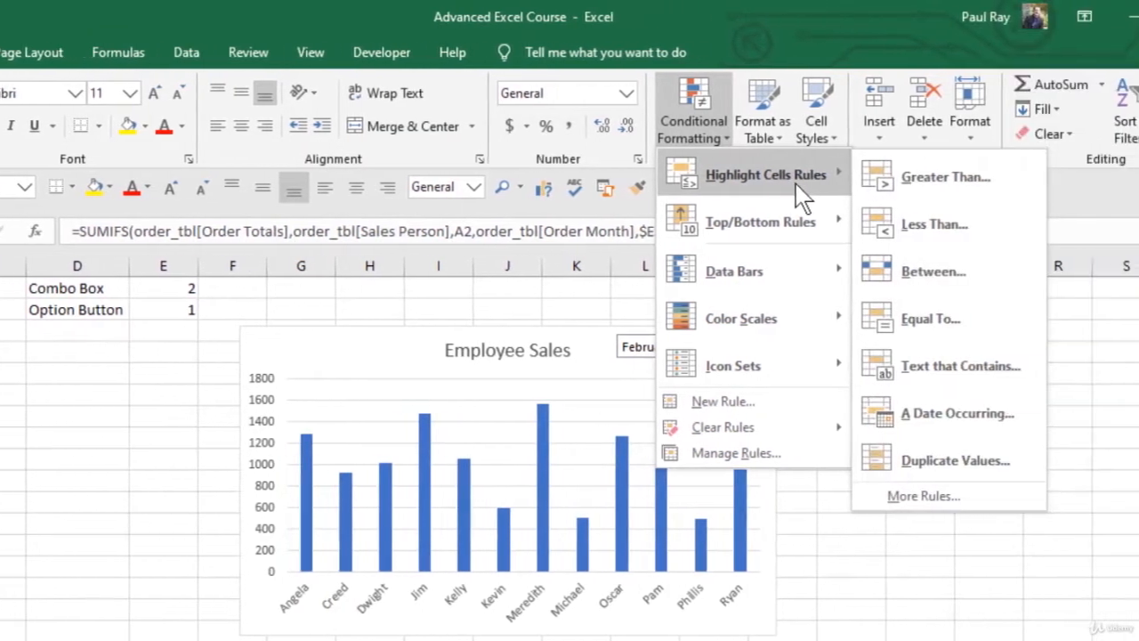
pyautogui.click(881, 190)
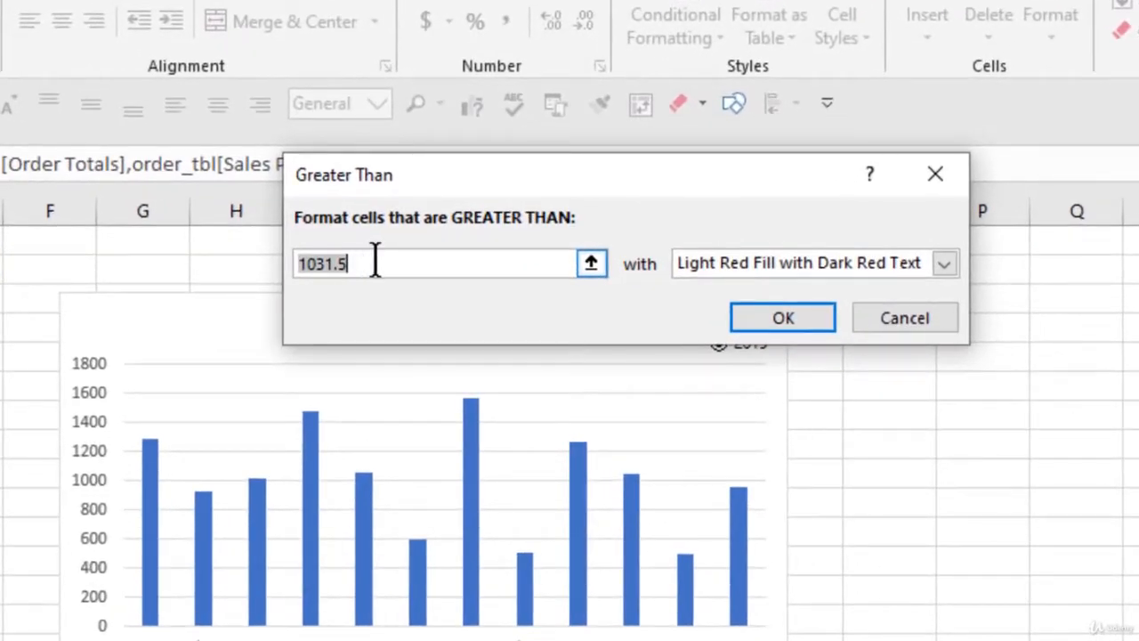
pyautogui.write('1000')
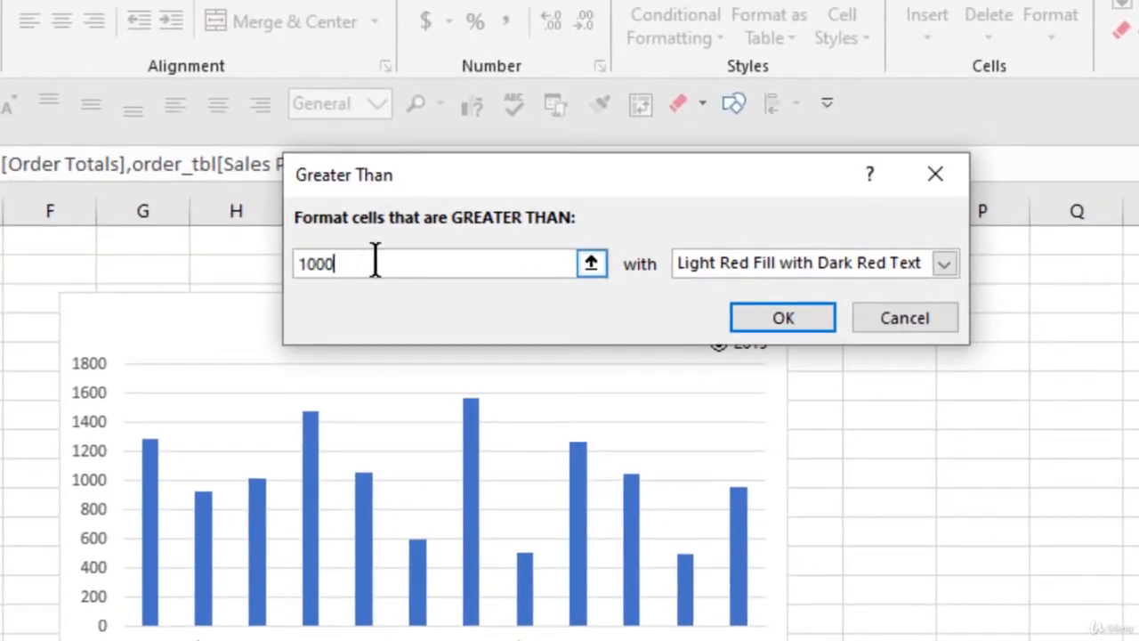
pyautogui.click(943, 264)
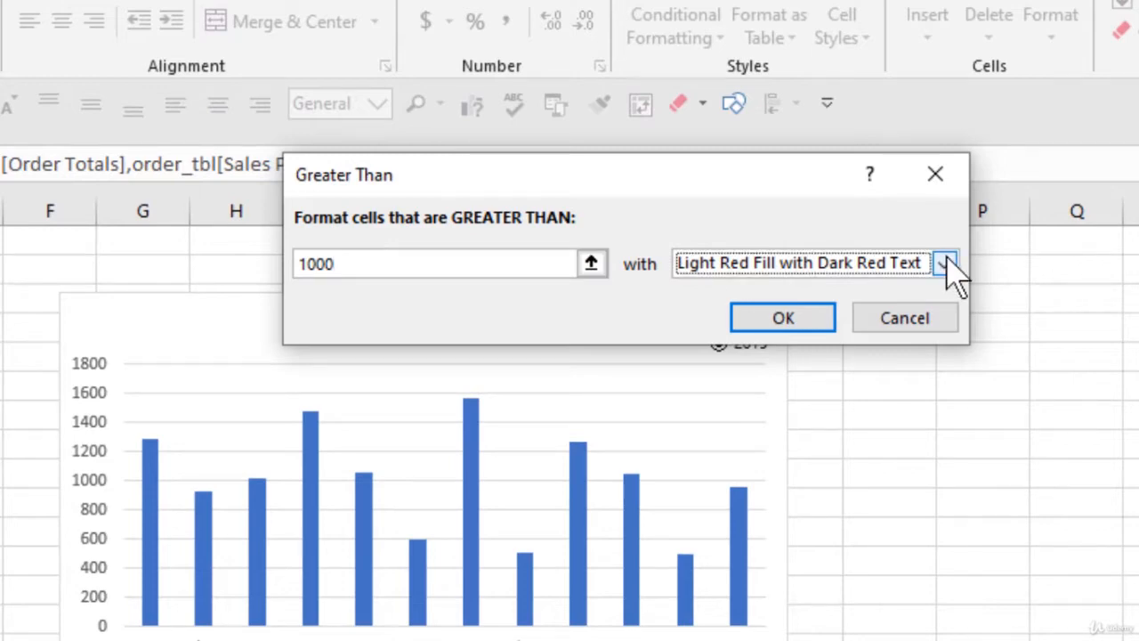
pyautogui.click(821, 328)
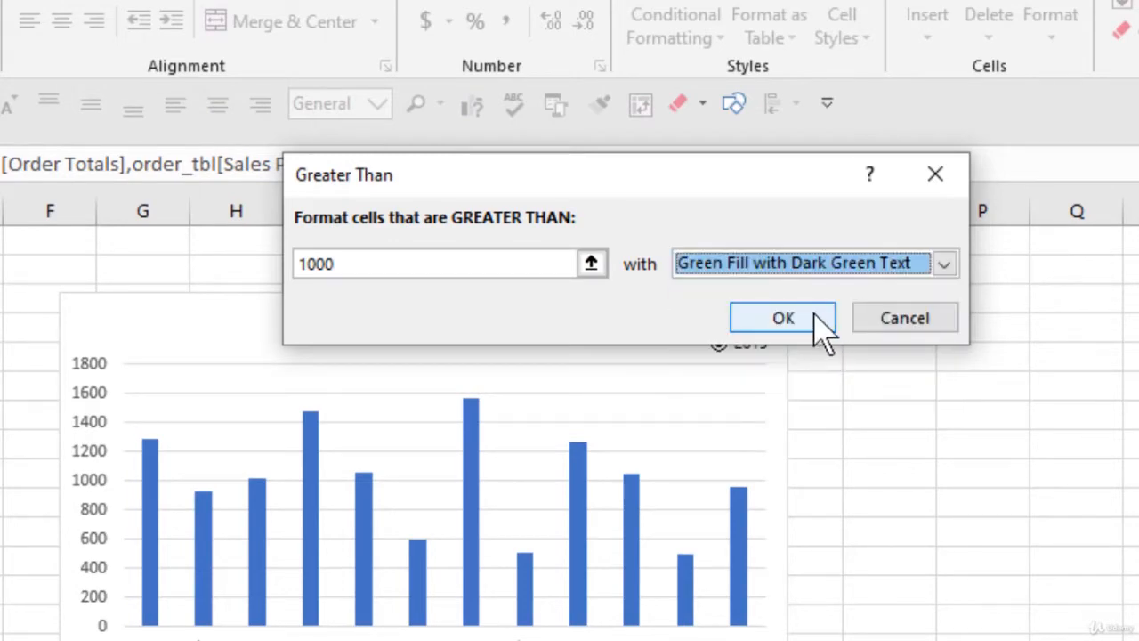
pyautogui.click(815, 318)
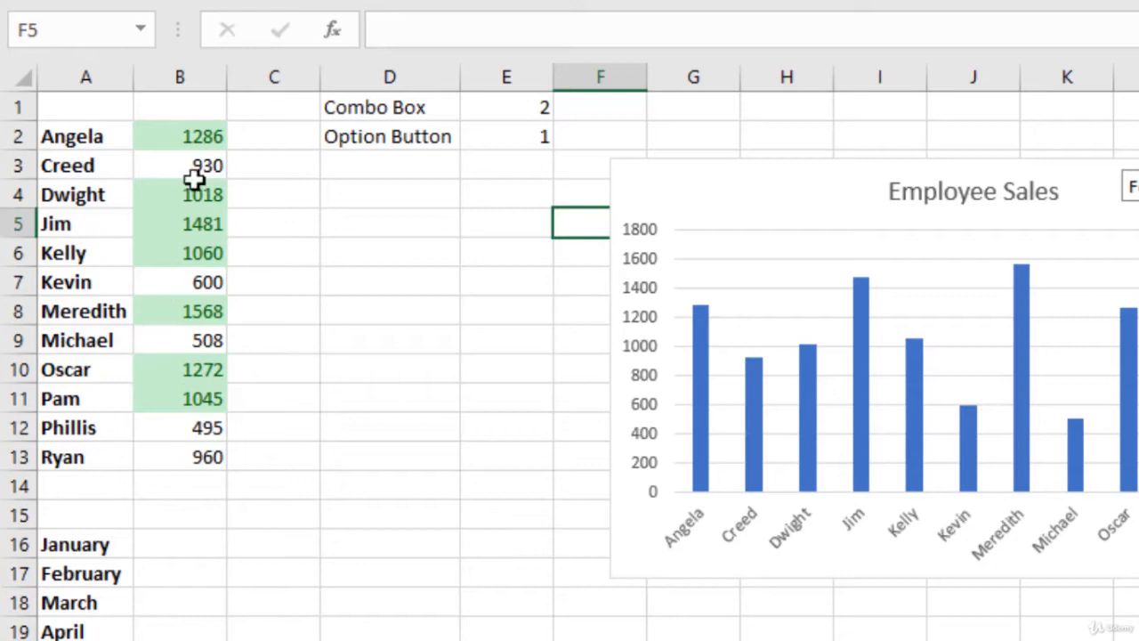
# Step: Delete the Cell Value > 1000 conditional formatting rule from the sales figures in B2:B13
pyautogui.moveTo(203, 140); pyautogui.dragTo(178, 457)
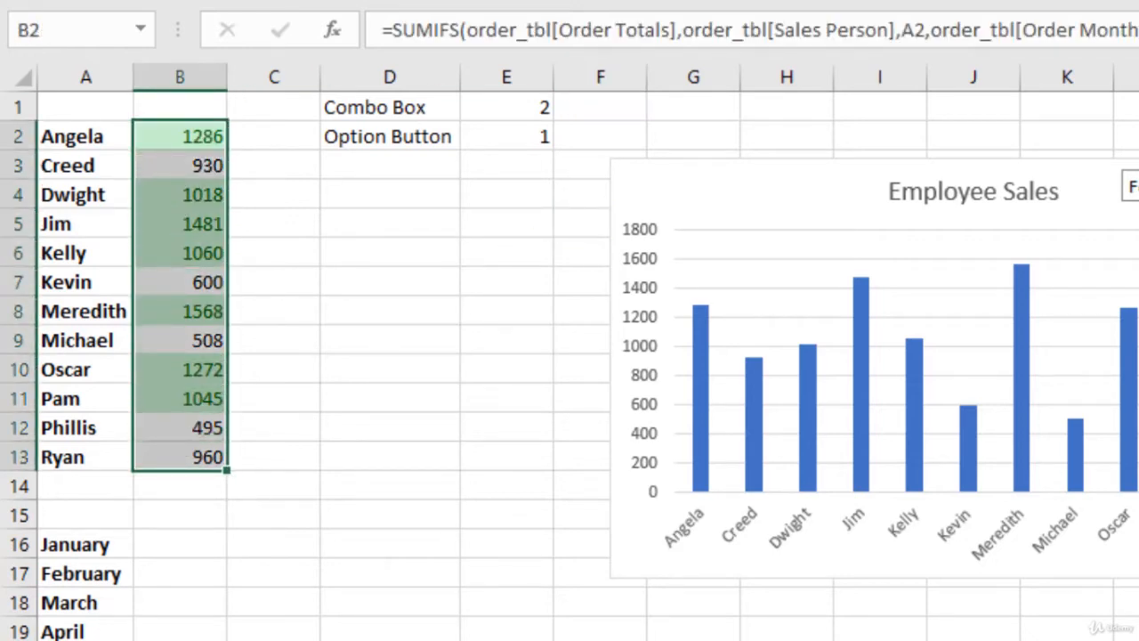
pyautogui.click(882, 7)
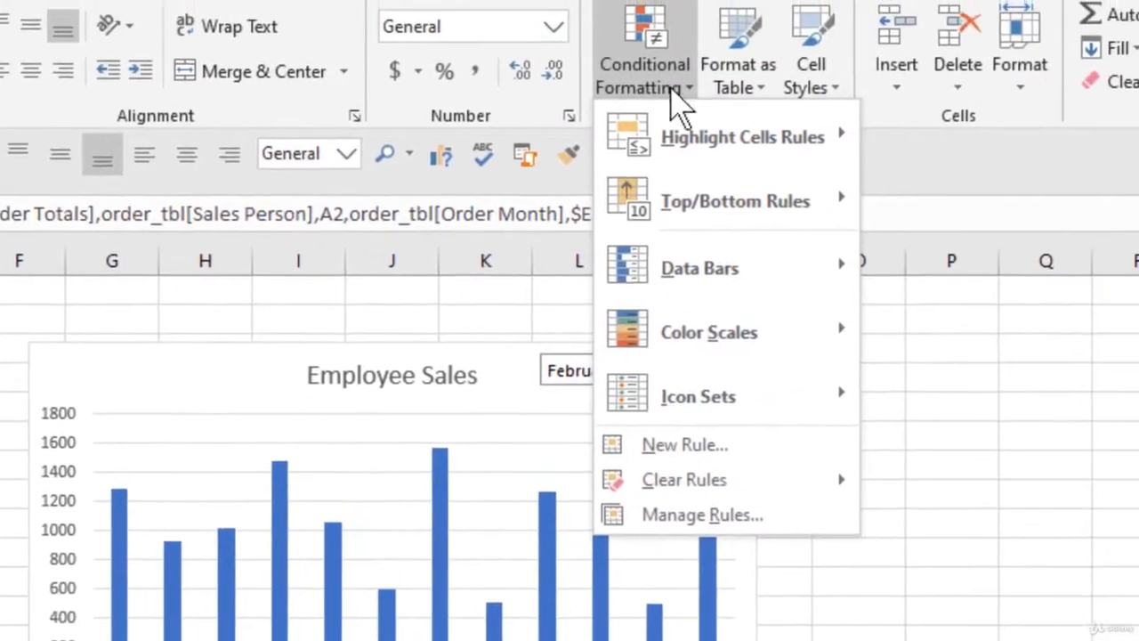
pyautogui.moveTo(673, 136)
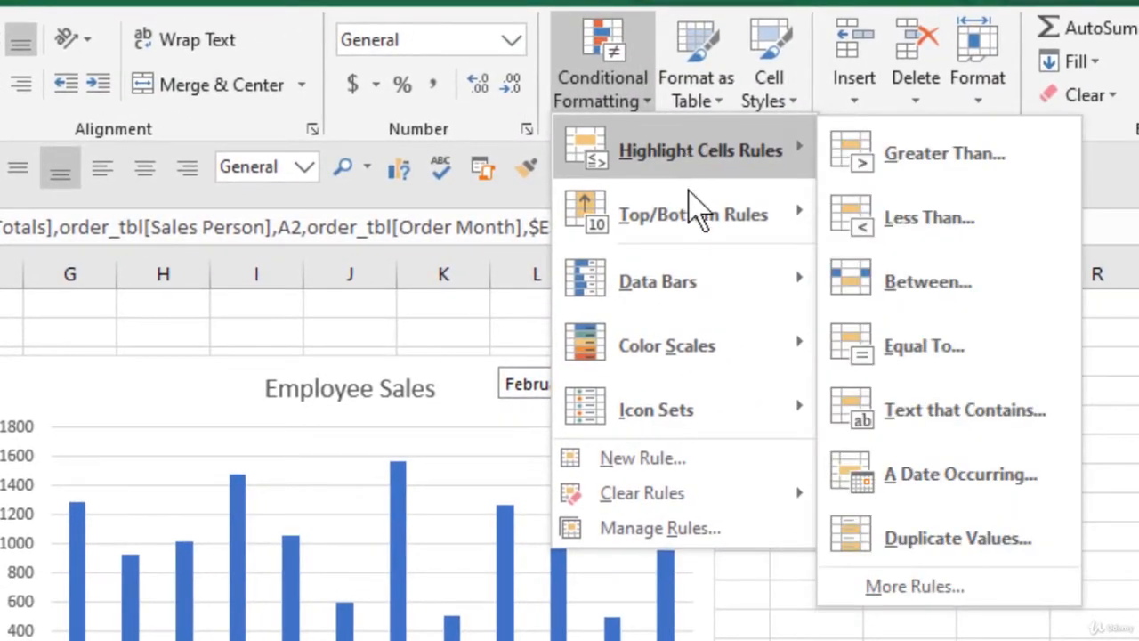
pyautogui.moveTo(714, 218)
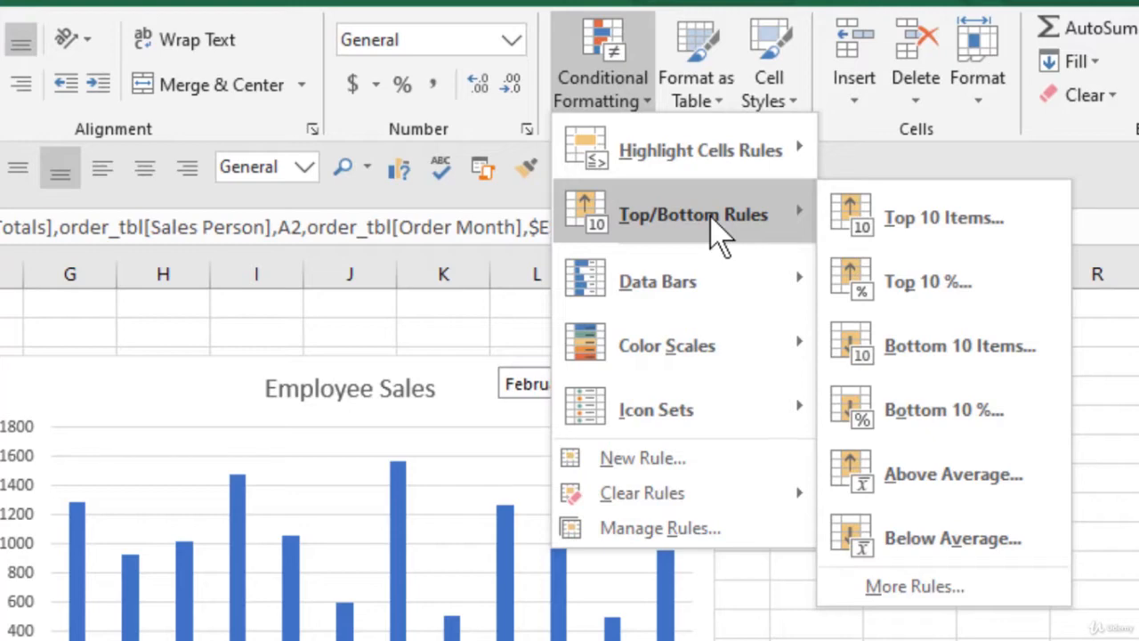
pyautogui.click(682, 528)
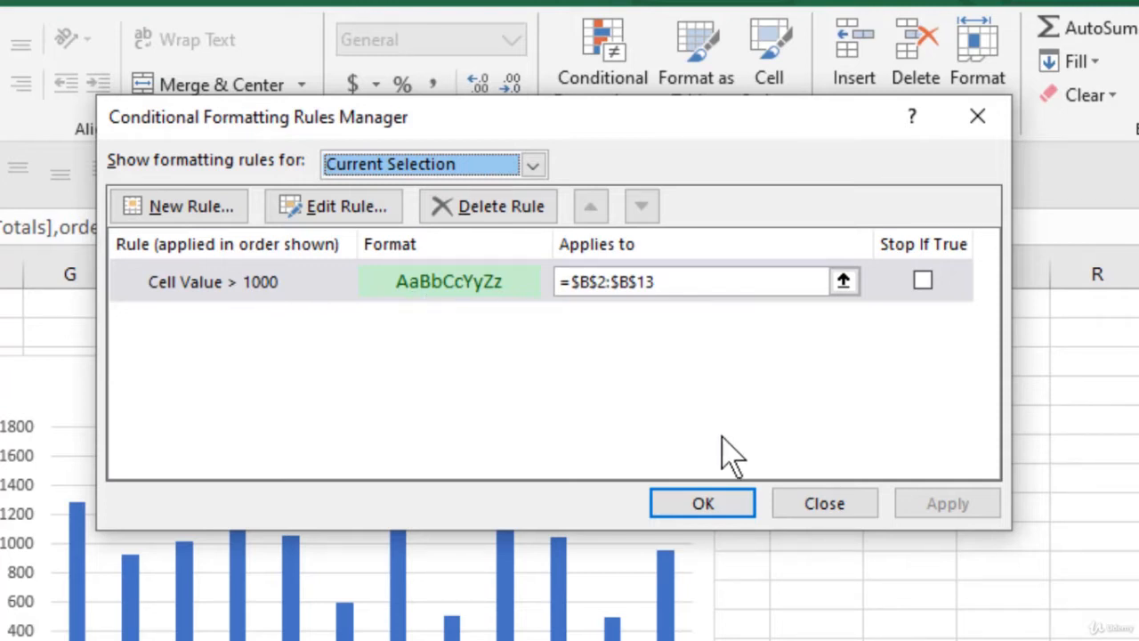
pyautogui.click(467, 284)
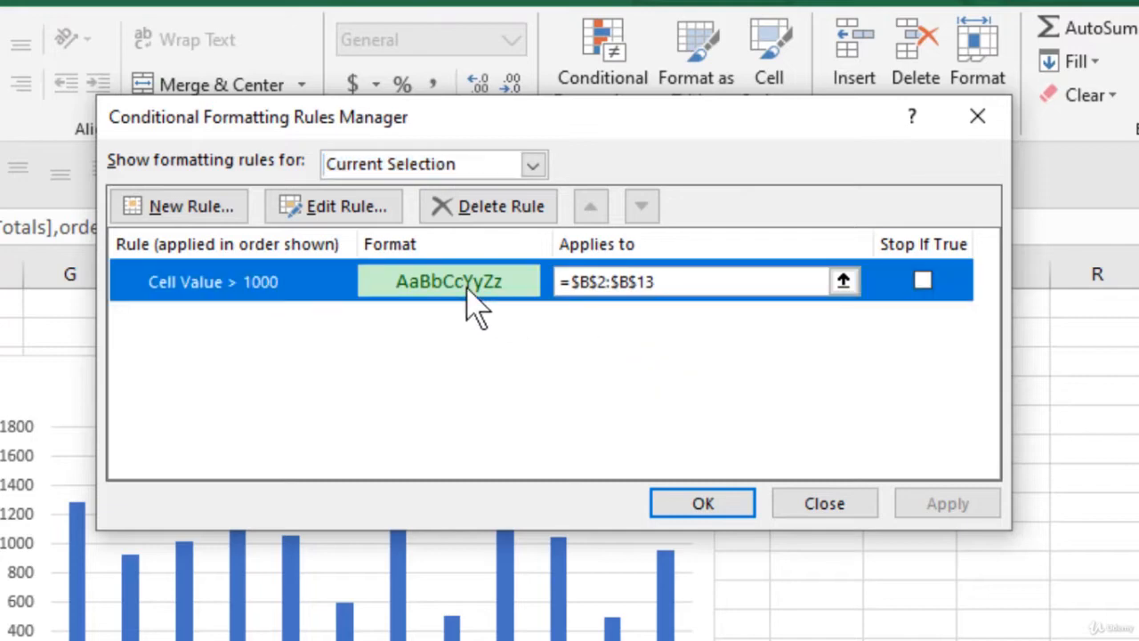
pyautogui.click(523, 217)
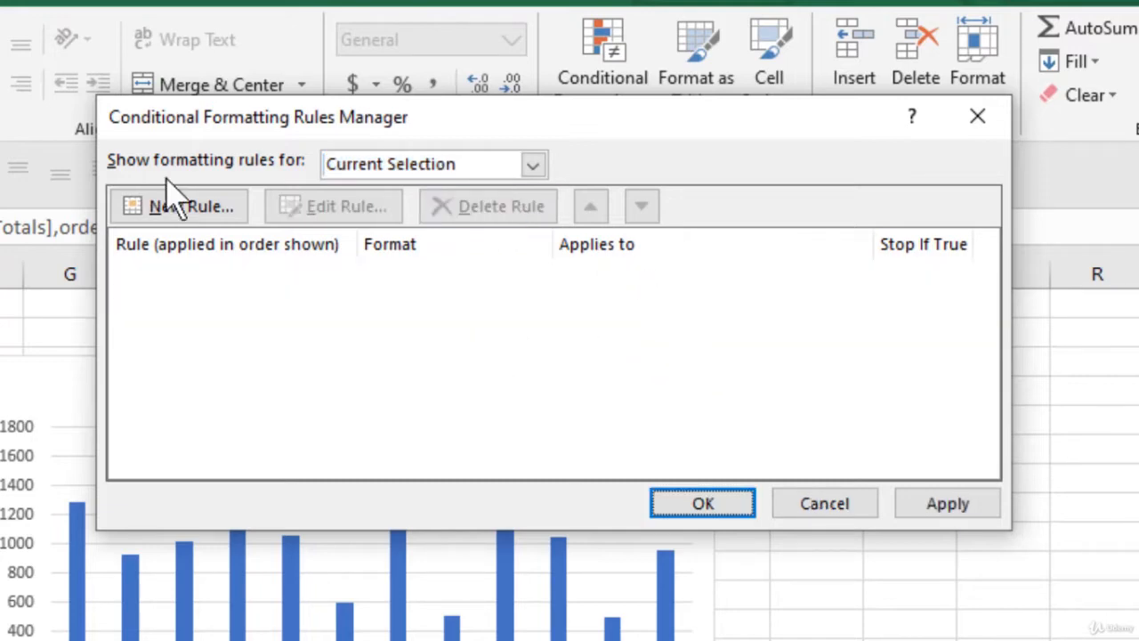
# Step: Review the available rule types and add a 2-Color Scale rule for B2:B13 that formats all cells based on their values
pyautogui.click(190, 200)
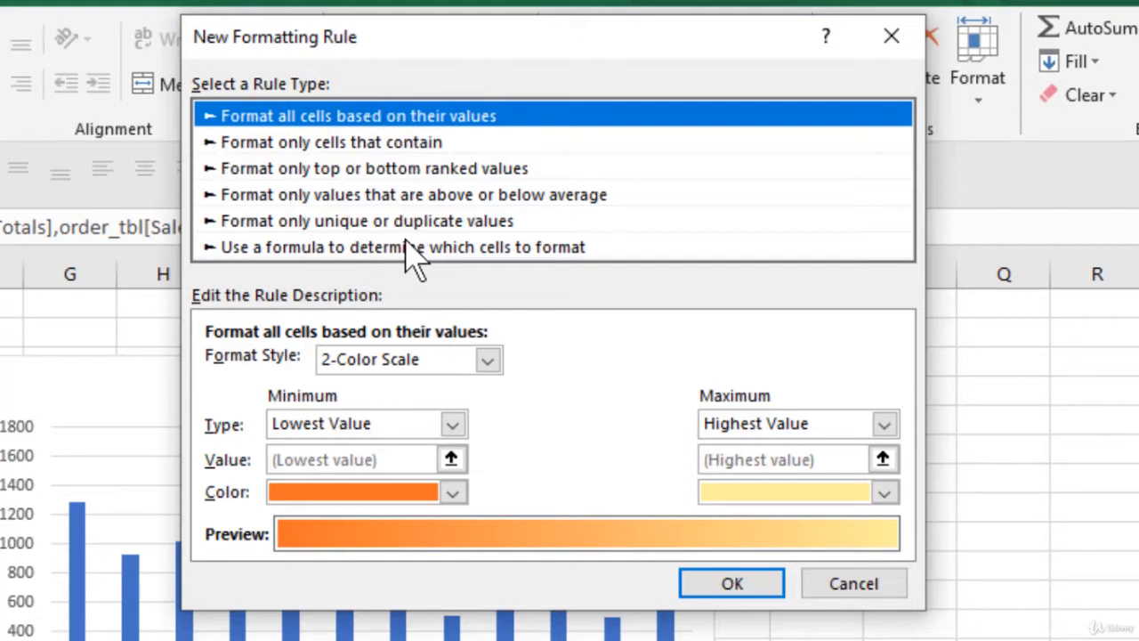
pyautogui.click(386, 145)
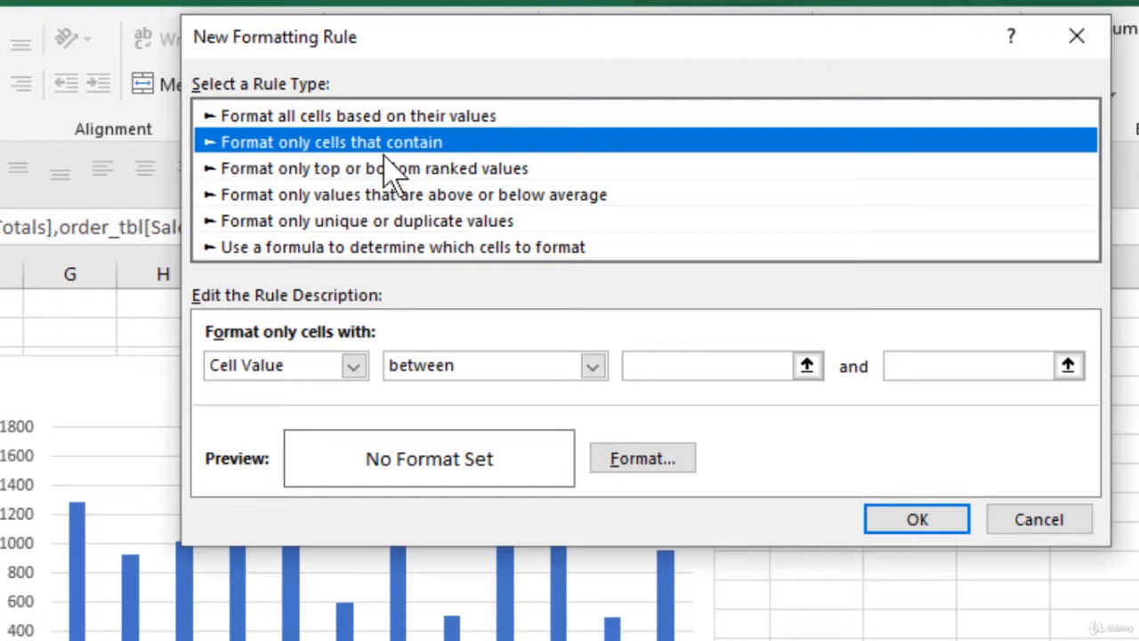
pyautogui.click(390, 171)
pyautogui.click(381, 198)
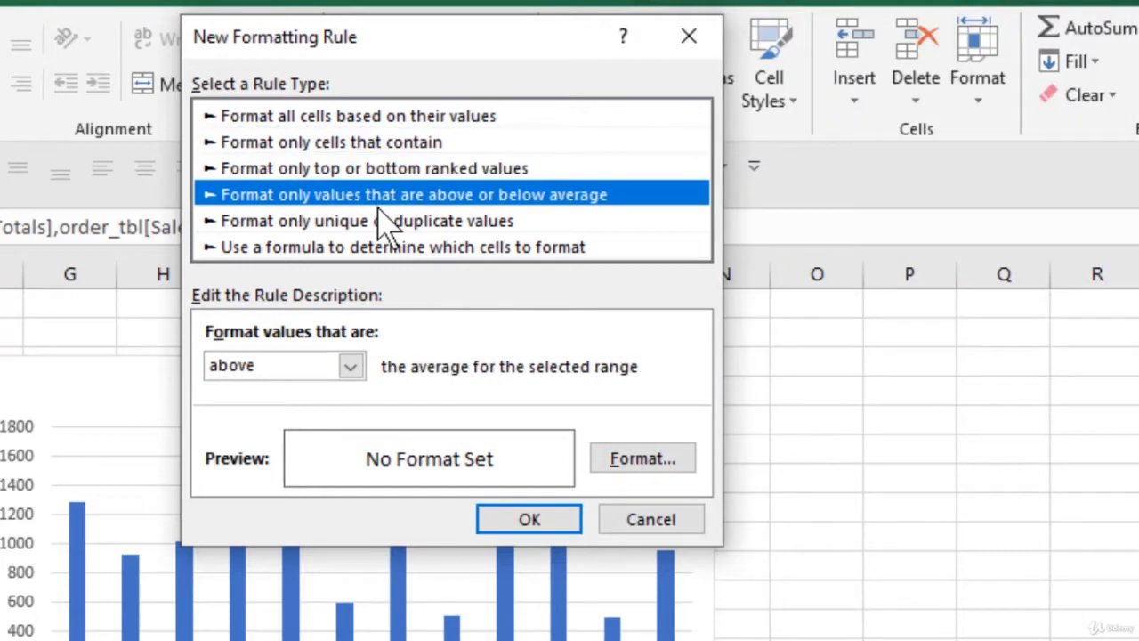
pyautogui.click(377, 222)
pyautogui.click(396, 250)
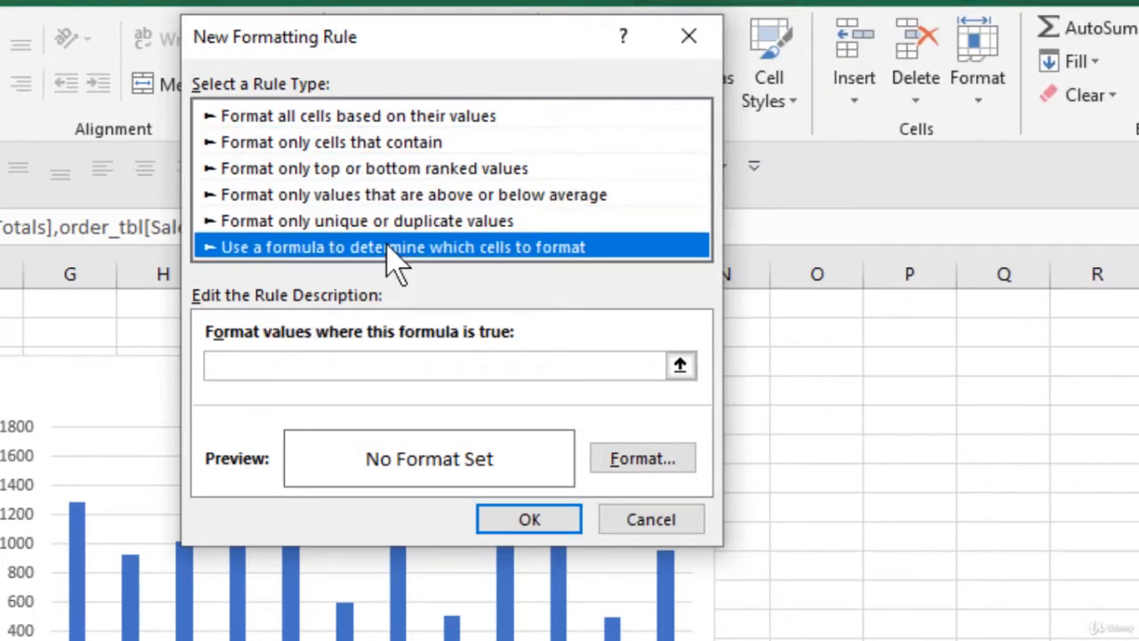
pyautogui.click(373, 123)
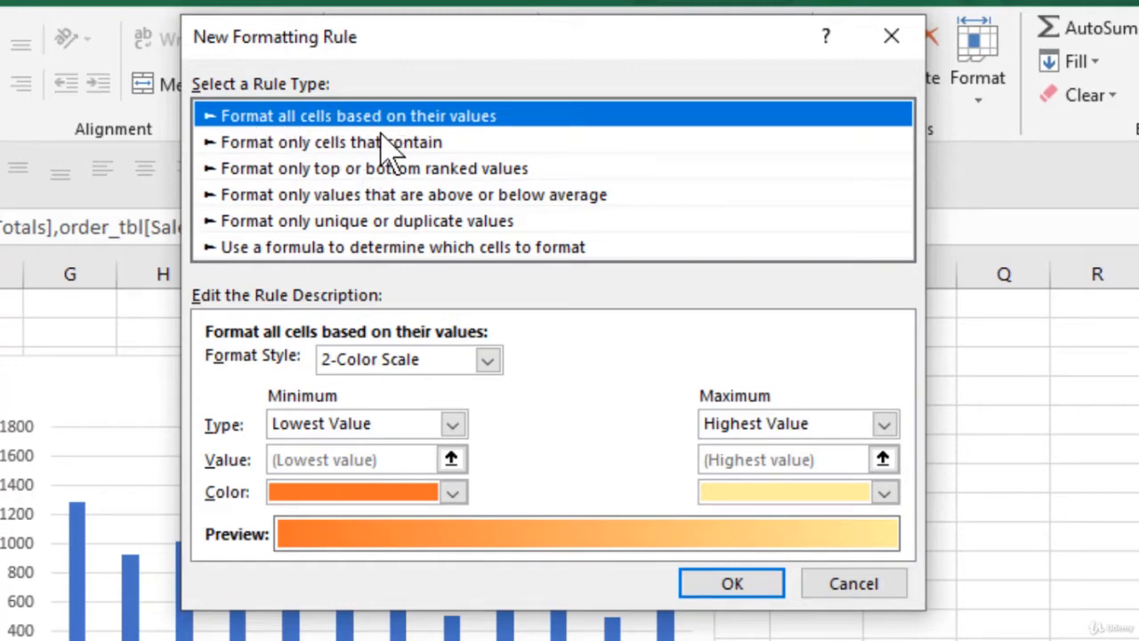
pyautogui.click(744, 586)
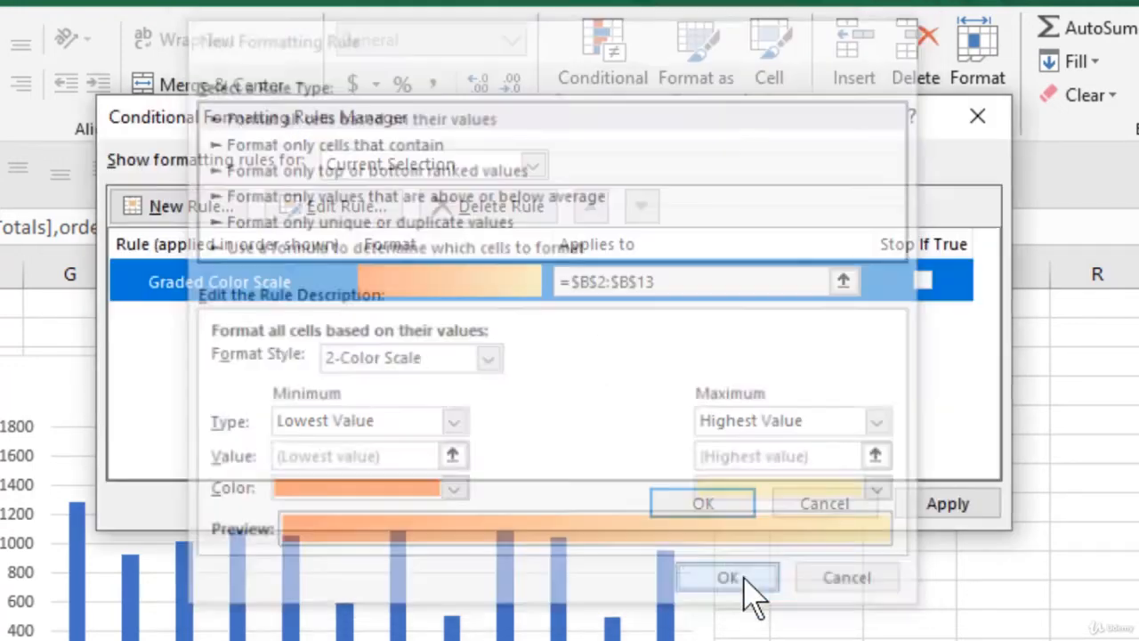
# Step: Delete the graded color scale rule and apply the removal to B2:B13
pyautogui.click(485, 212)
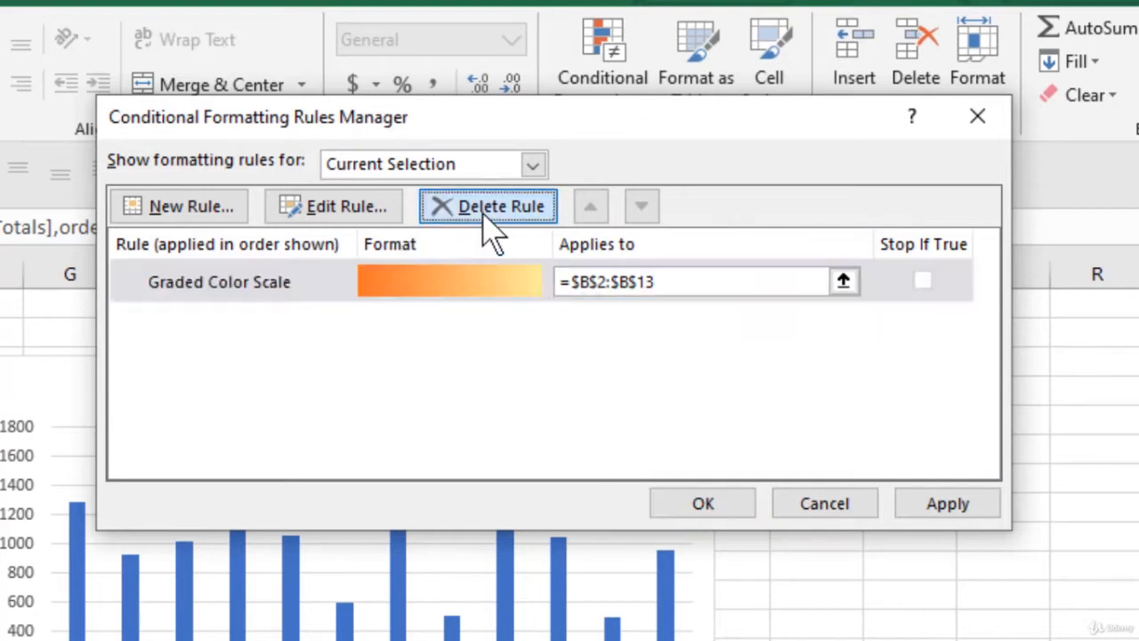
pyautogui.click(954, 511)
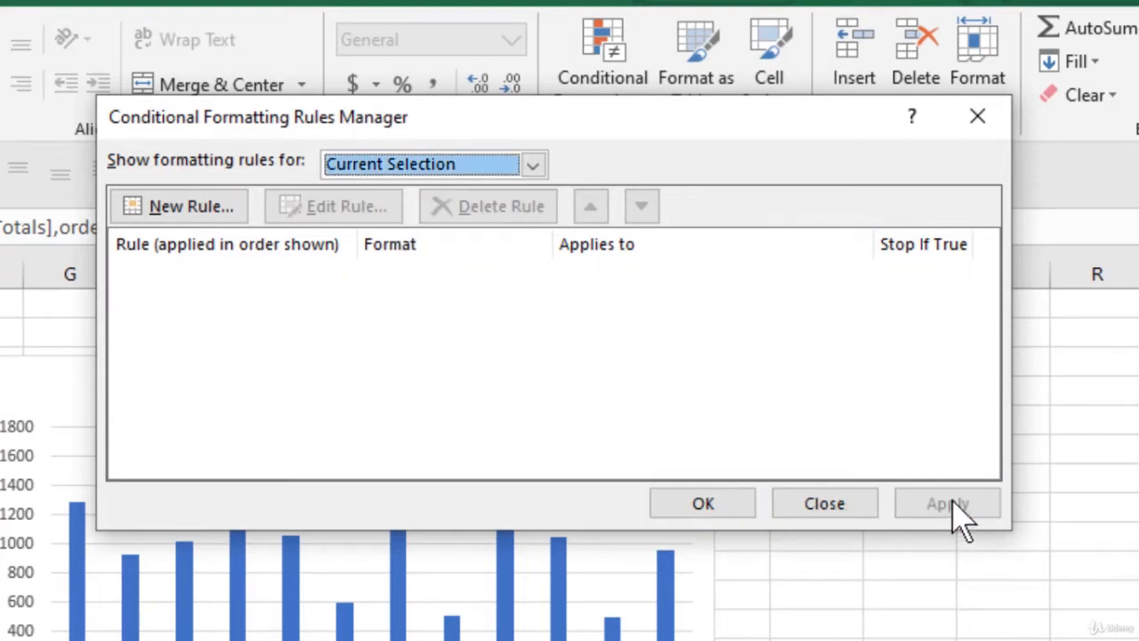
pyautogui.click(712, 507)
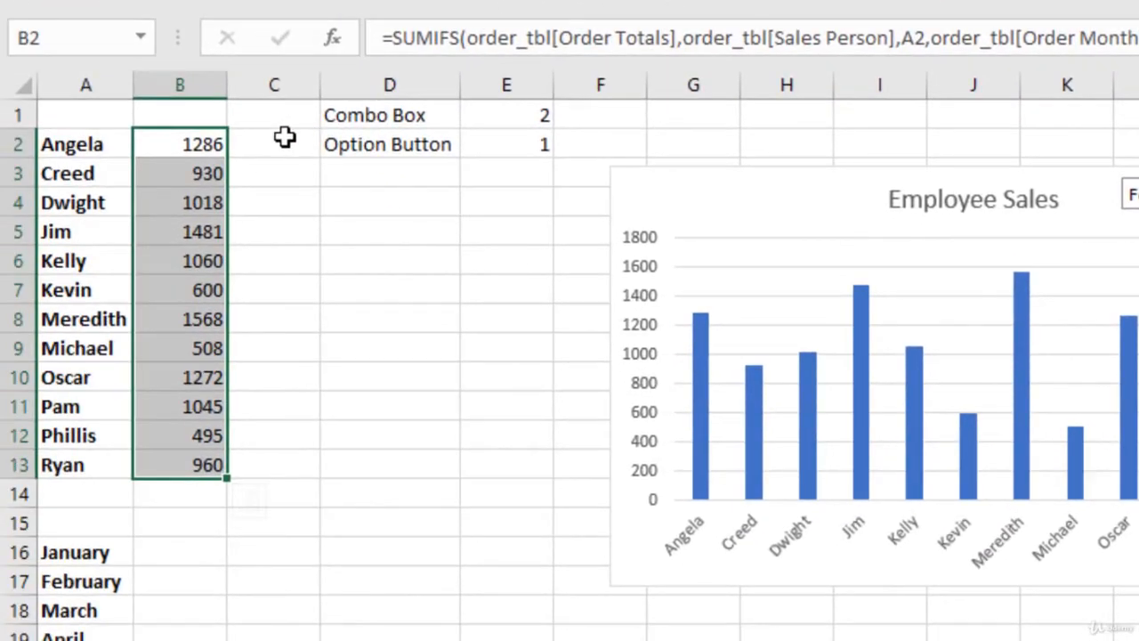
# Step: Enter =B2 in C2 and fill the formula down through C13 beside the employee sales figures
pyautogui.click(284, 138)
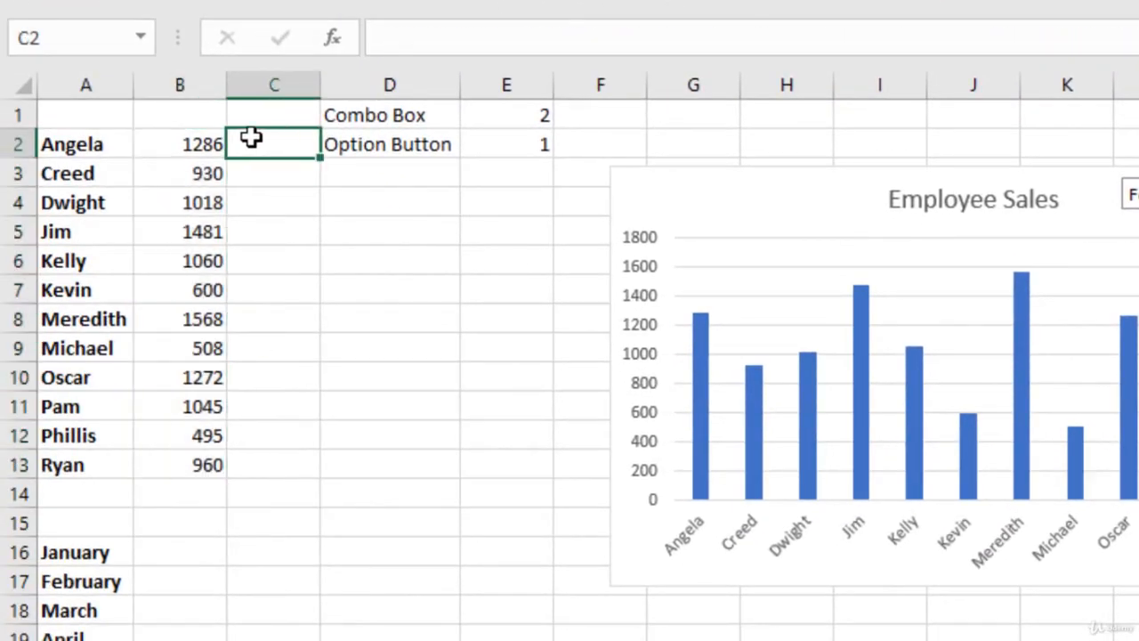
pyautogui.write('=')
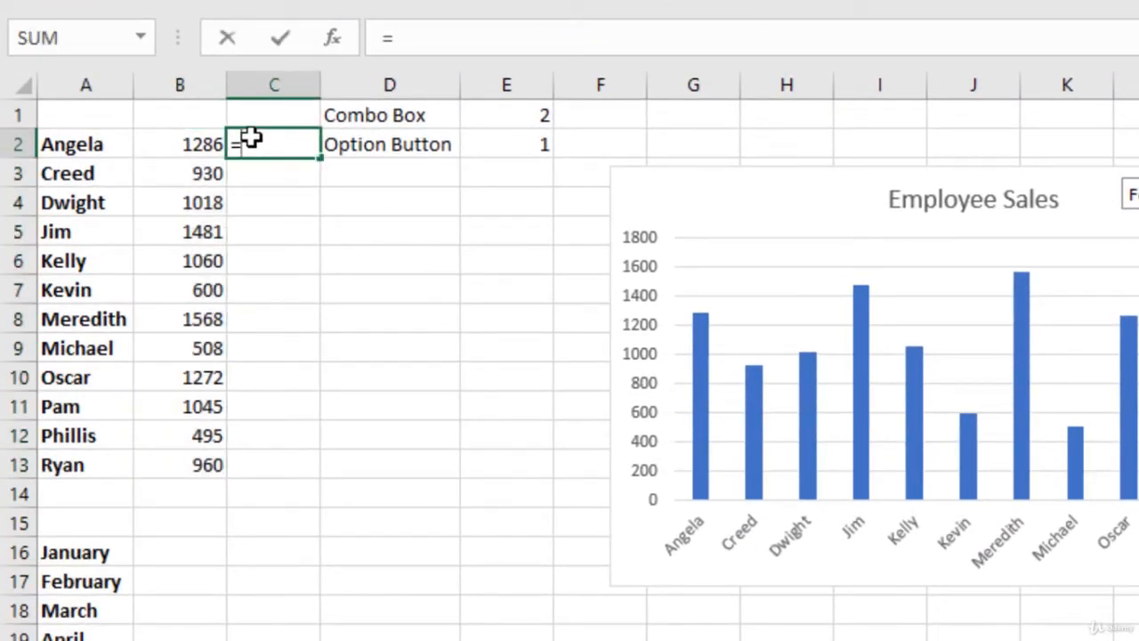
pyautogui.press('Left')
pyautogui.press('Return')
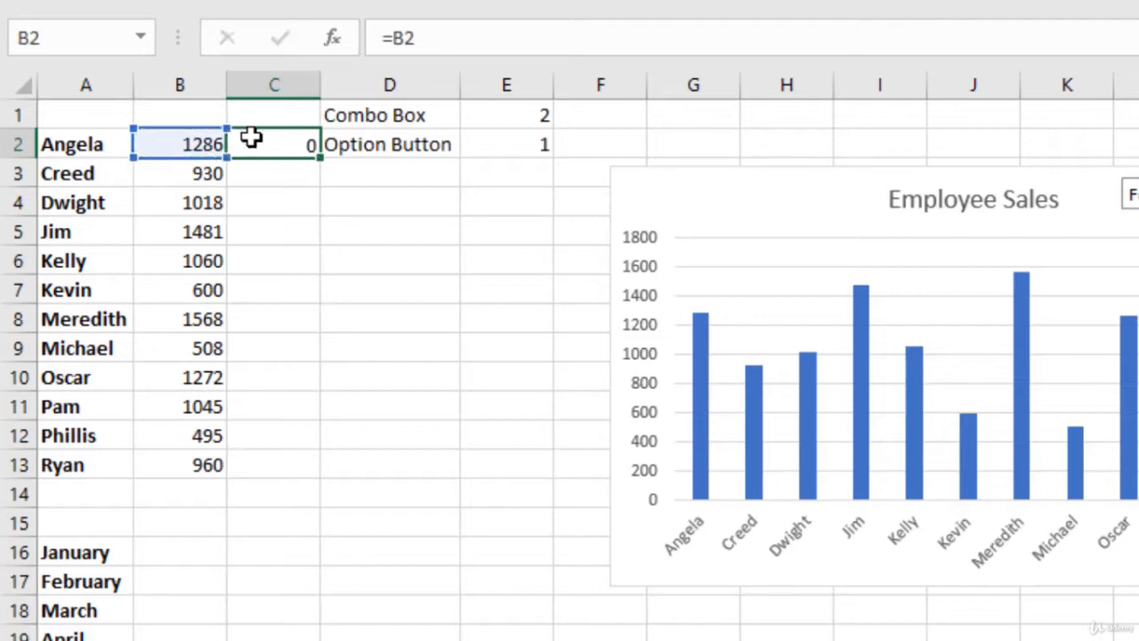
pyautogui.click(277, 134)
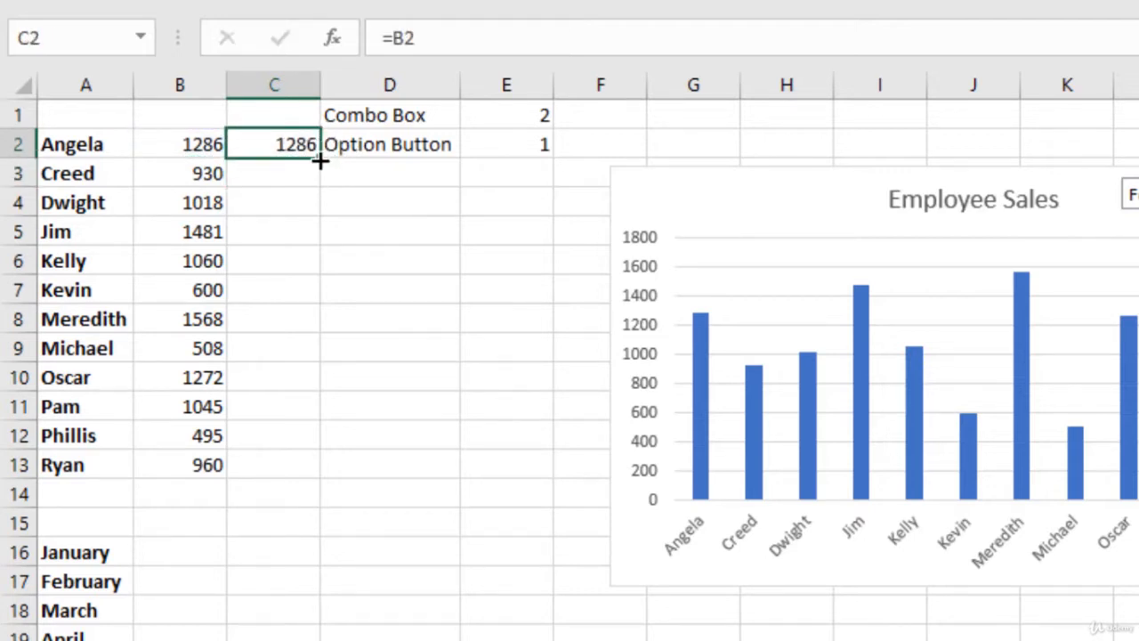
pyautogui.doubleClick(319, 159)
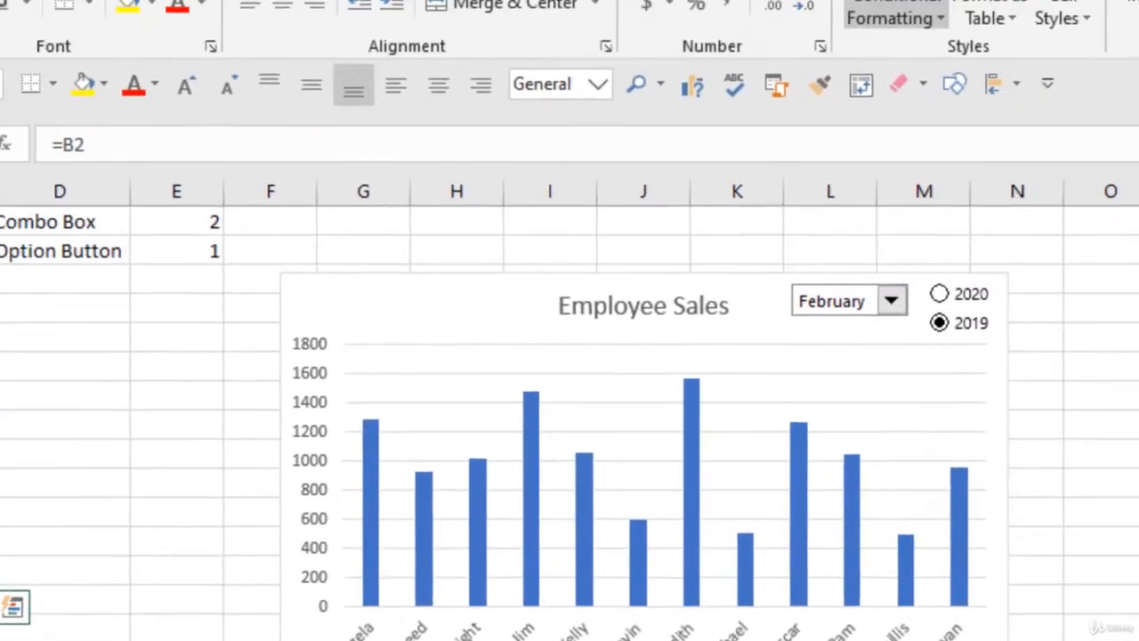
# Step: Apply Light Blue gradient-fill data bars to the copied sales figures in C2:C13
pyautogui.click(536, 73)
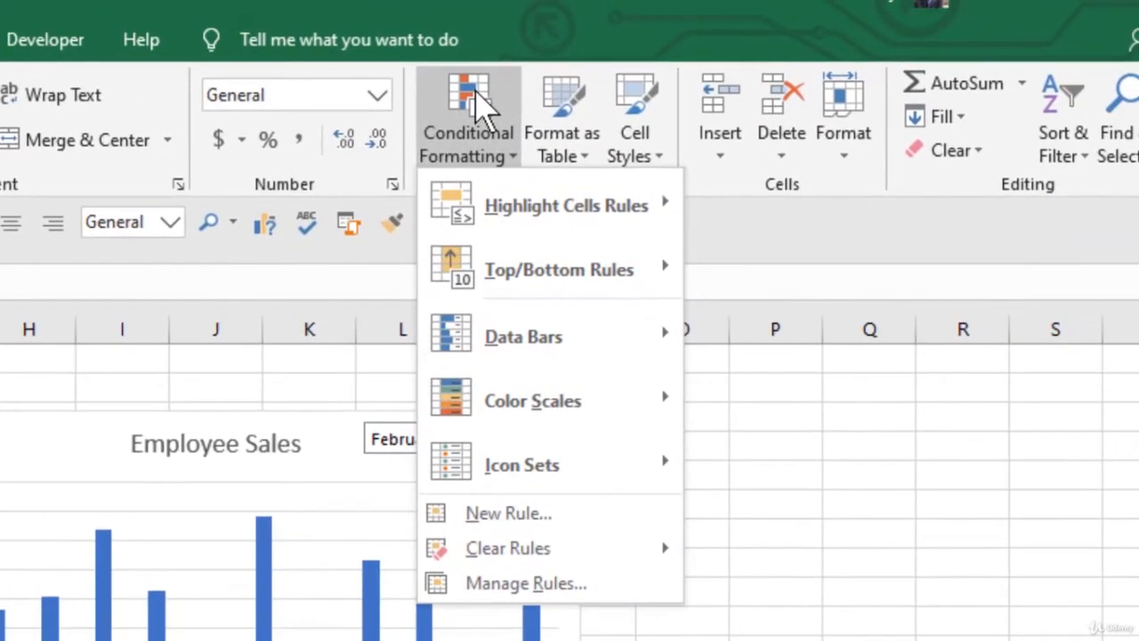
pyautogui.moveTo(605, 343)
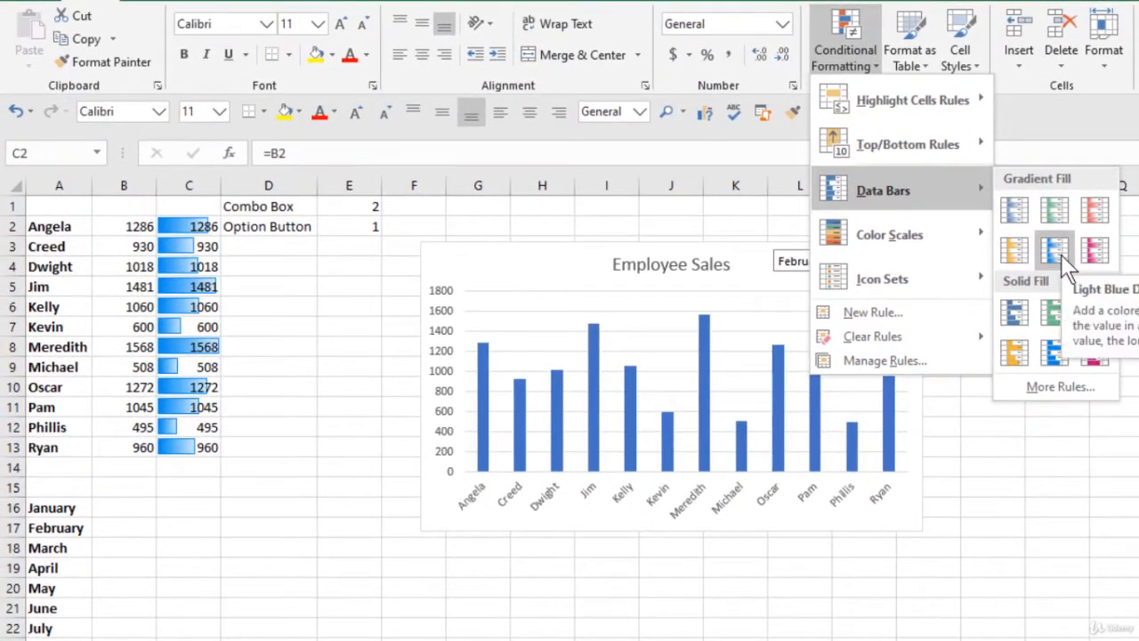
pyautogui.click(1059, 252)
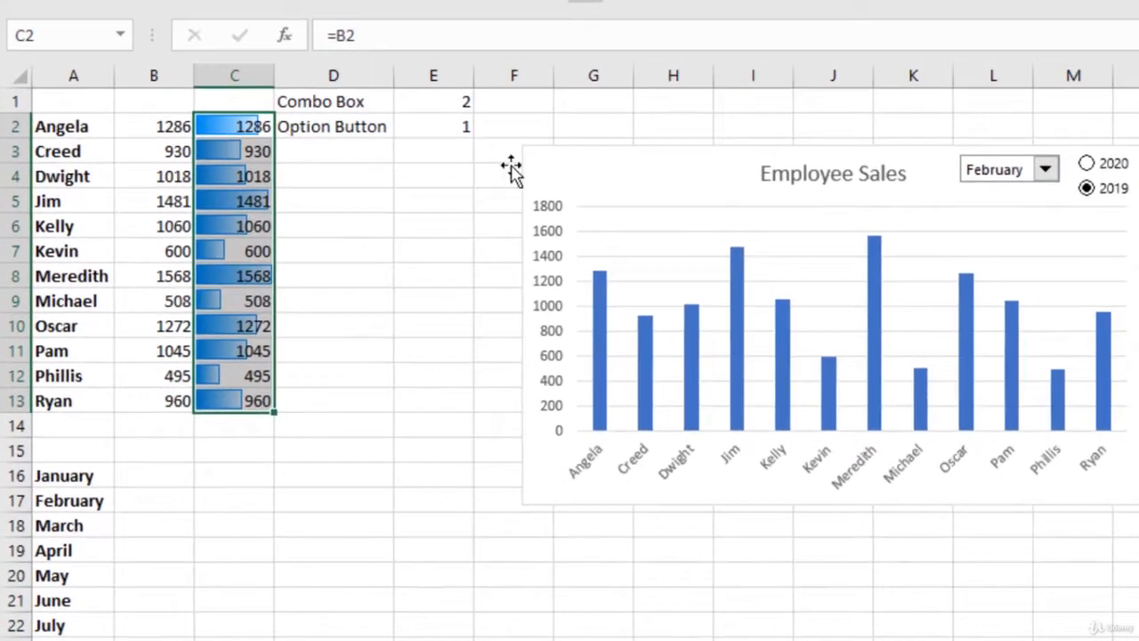
pyautogui.click(310, 281)
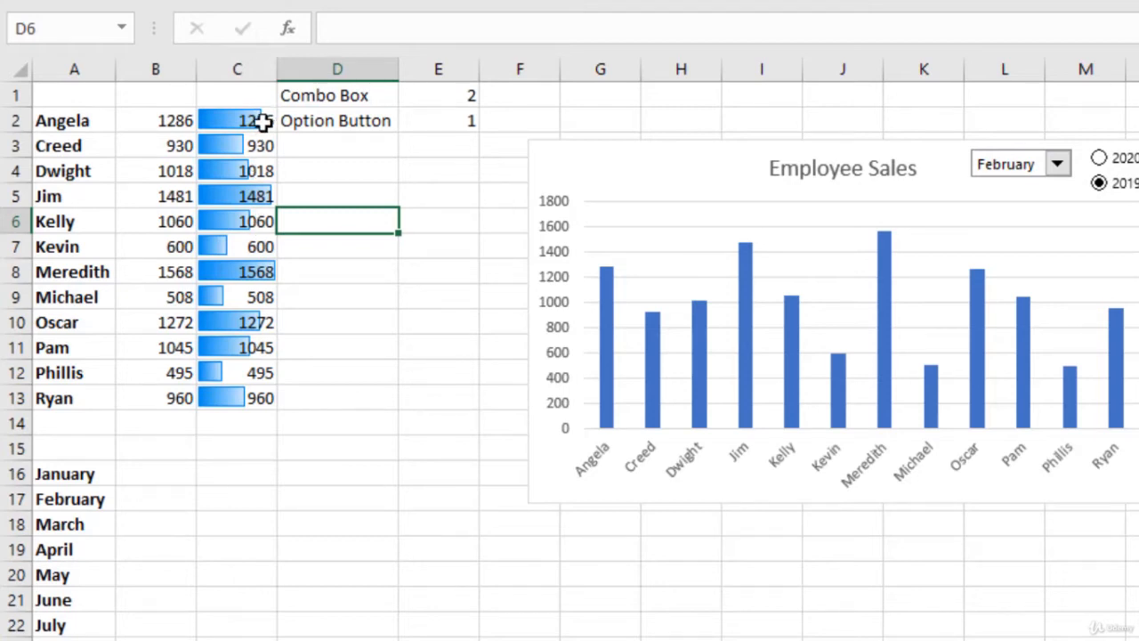
# Step: Edit the data bar rule for C2:C13 to Show Bar Only and apply the change
pyautogui.moveTo(231, 119); pyautogui.dragTo(242, 396)
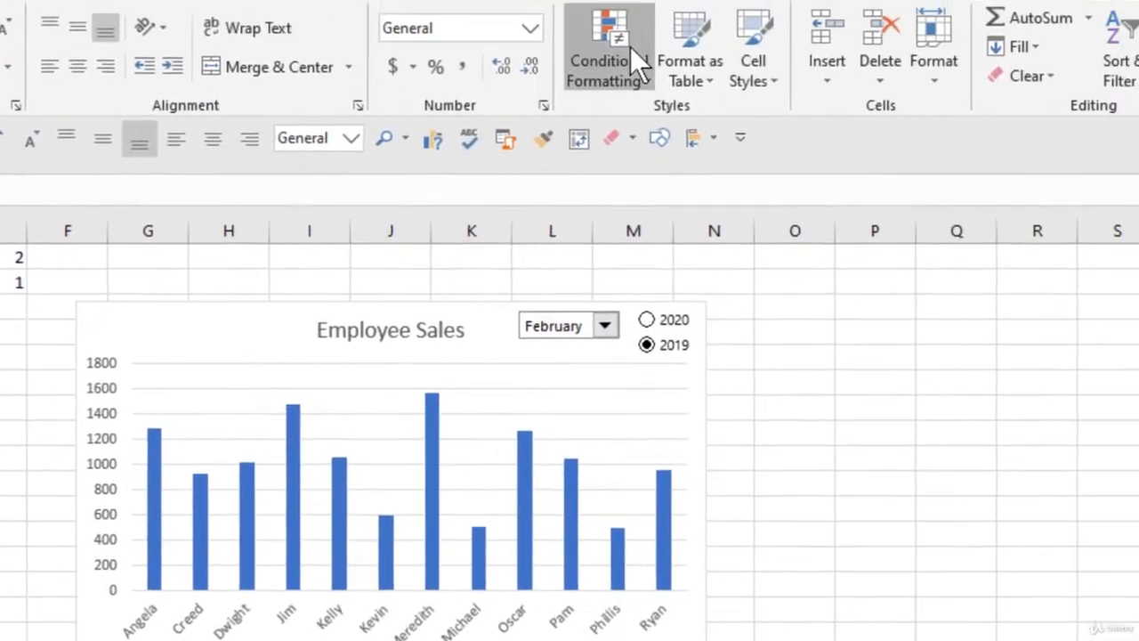
pyautogui.click(630, 47)
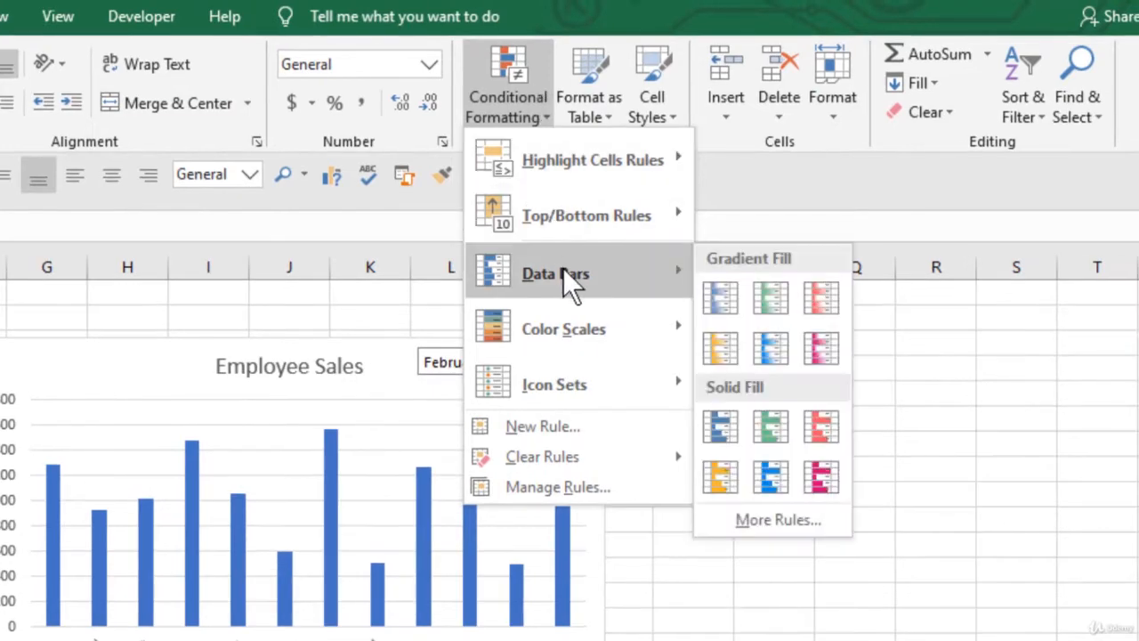
pyautogui.click(548, 489)
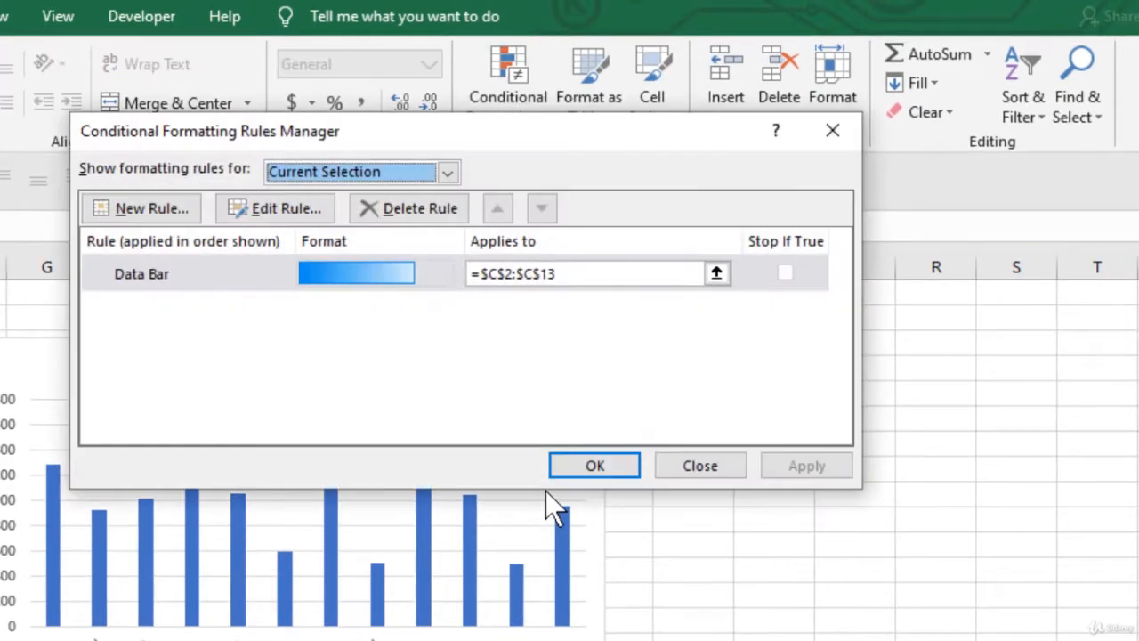
pyautogui.doubleClick(367, 269)
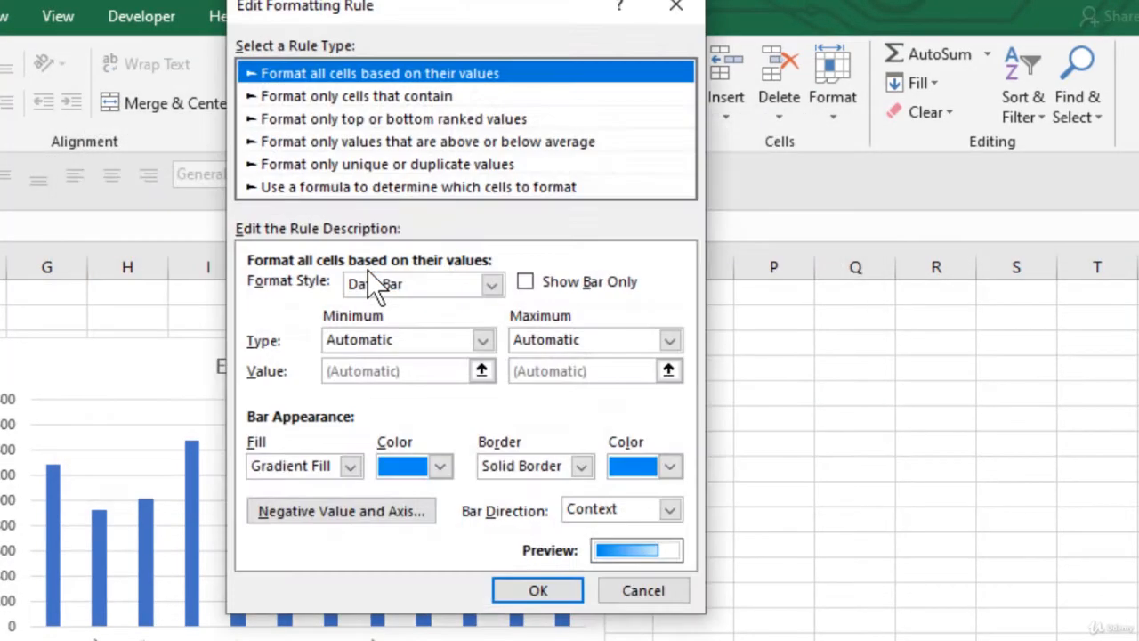
pyautogui.click(524, 284)
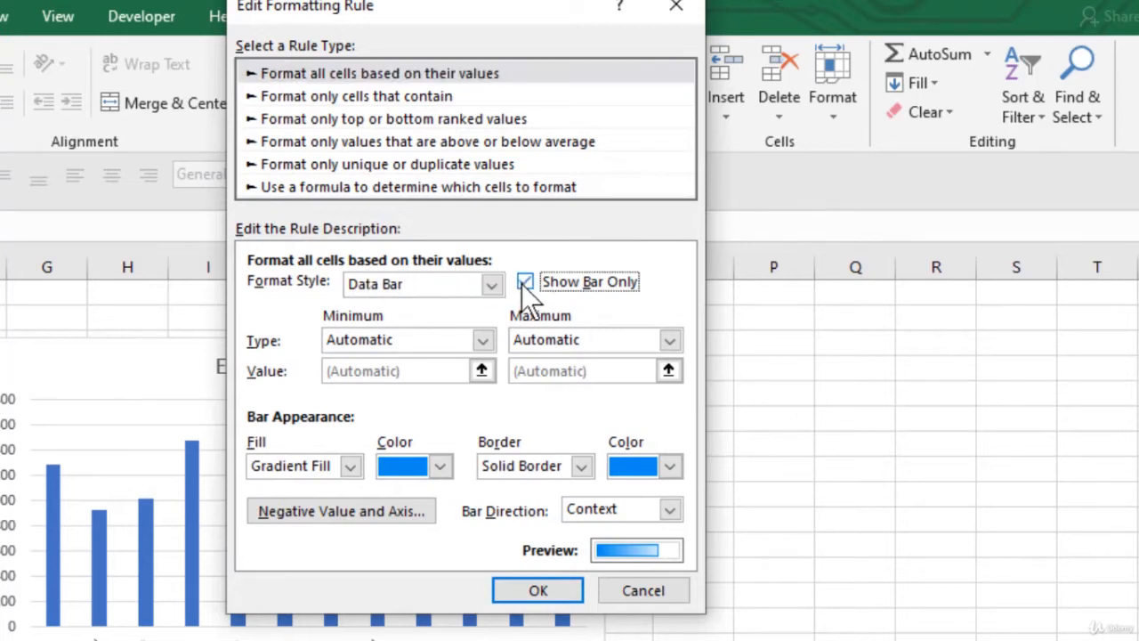
pyautogui.click(540, 588)
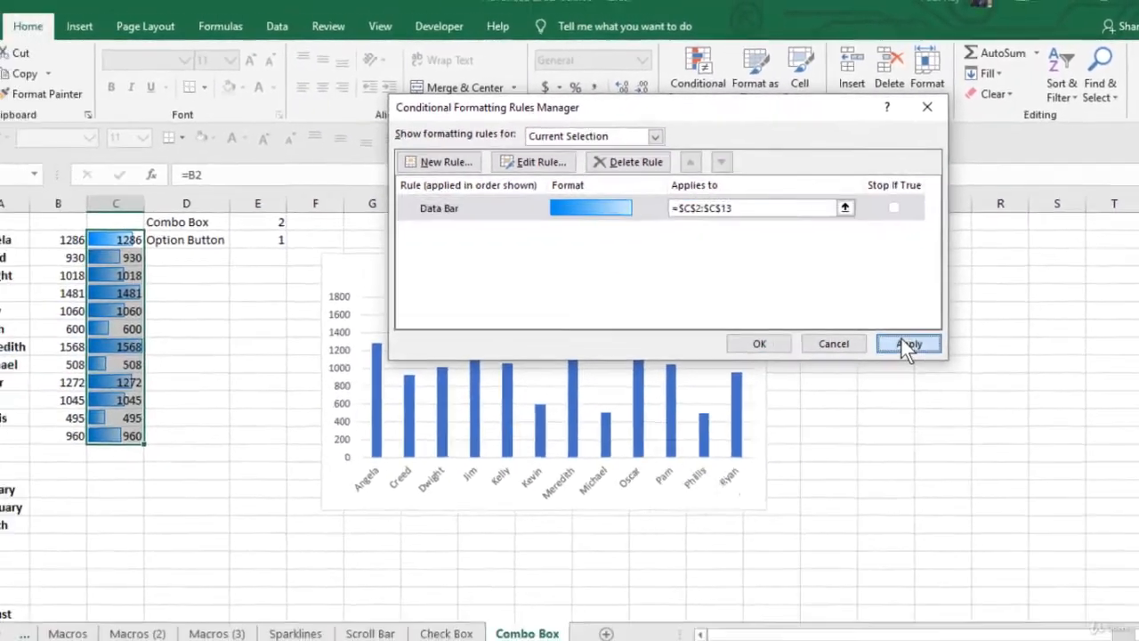
pyautogui.click(901, 339)
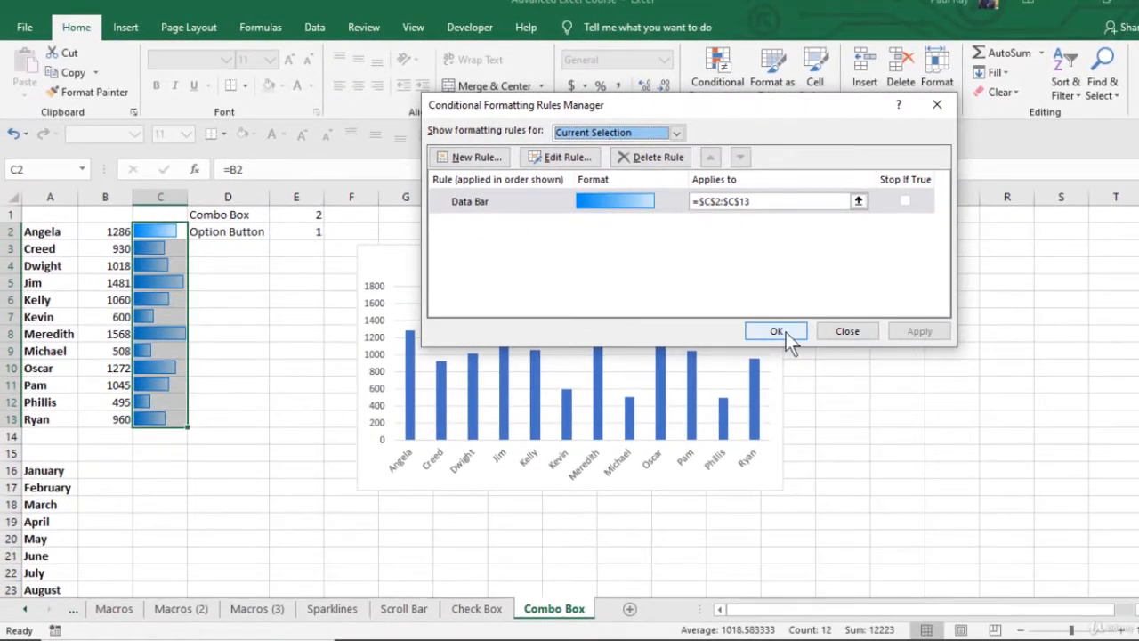
pyautogui.click(776, 331)
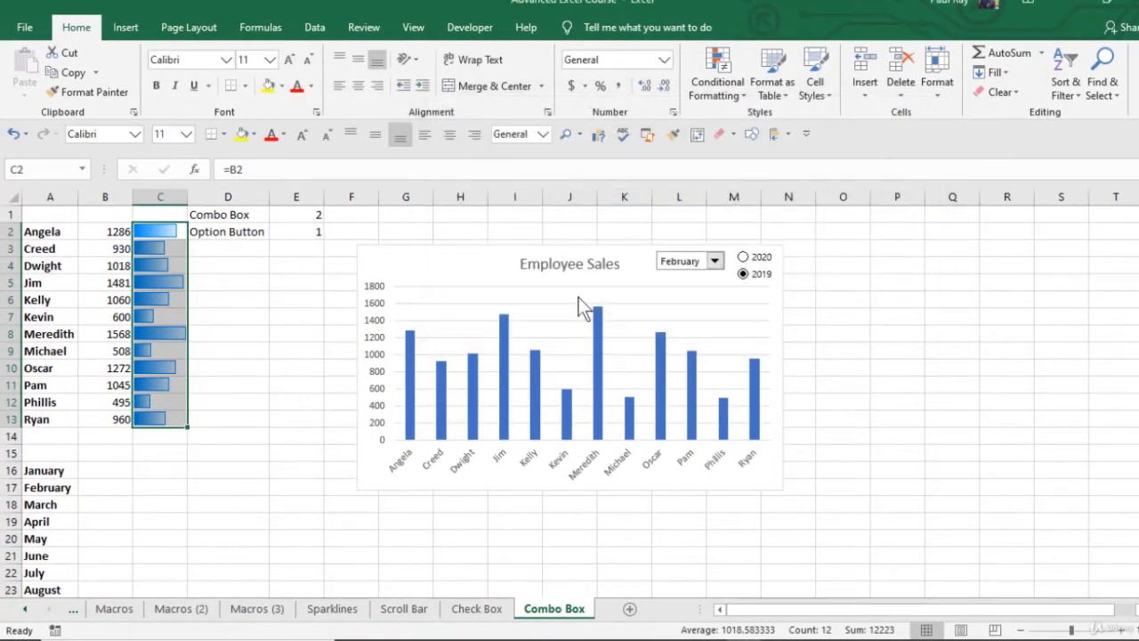
# Step: Switch the month in the Employee Sales chart's combo box to January
pyautogui.click(227, 265)
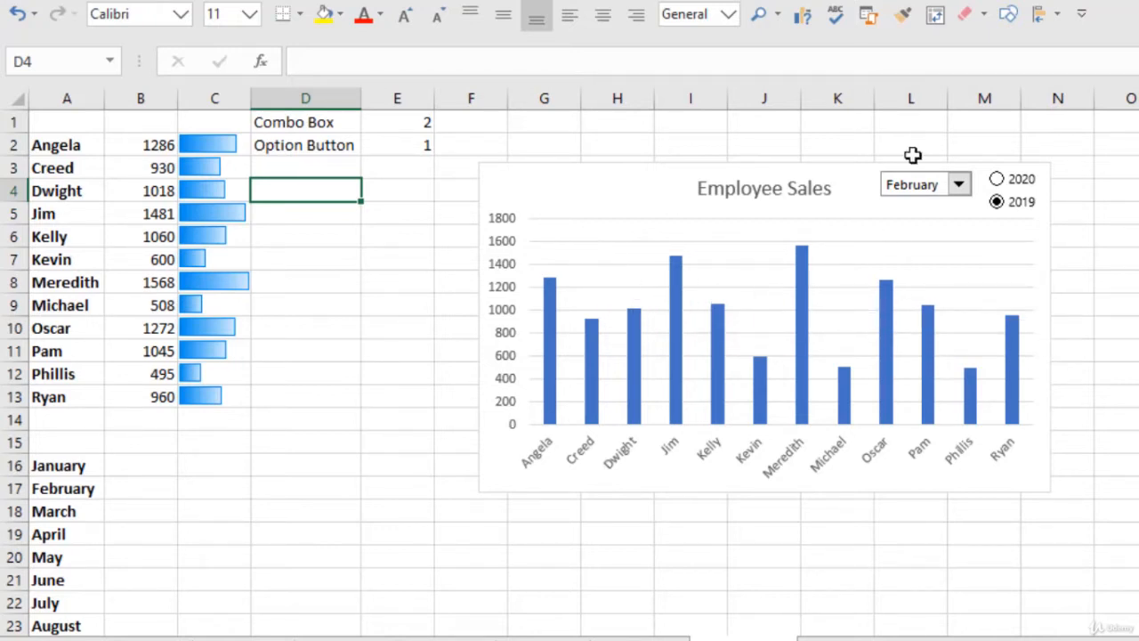
pyautogui.click(958, 184)
pyautogui.click(955, 203)
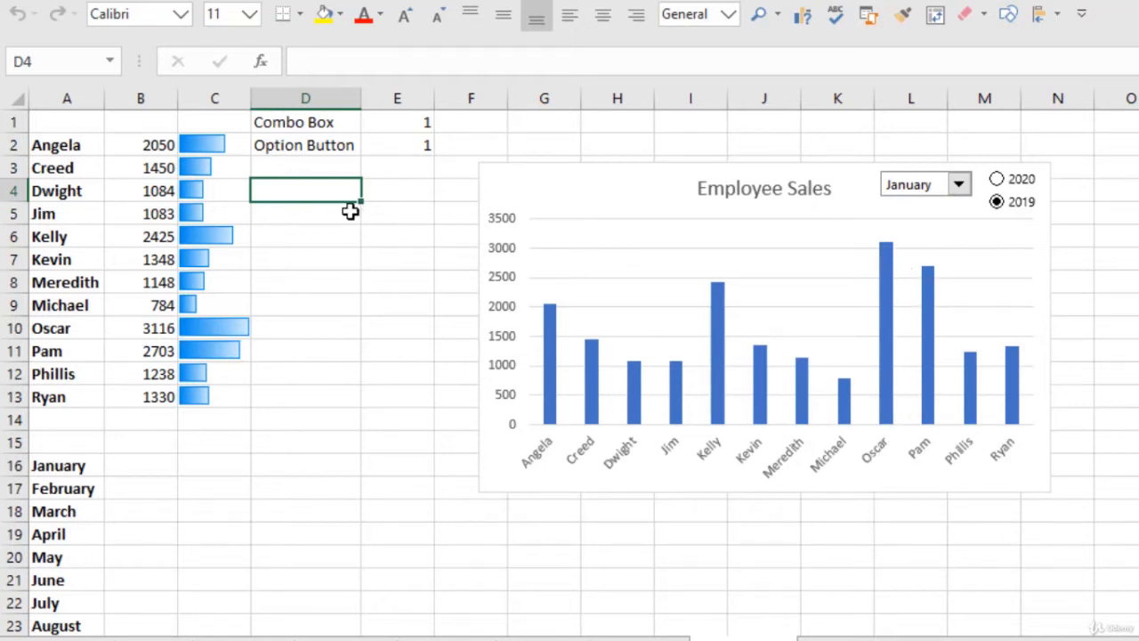
# Step: Add a Top 10 Items rule to B2:B13 that formats the top 1 value with Green Fill with Dark Green Text
pyautogui.moveTo(133, 144); pyautogui.dragTo(163, 397)
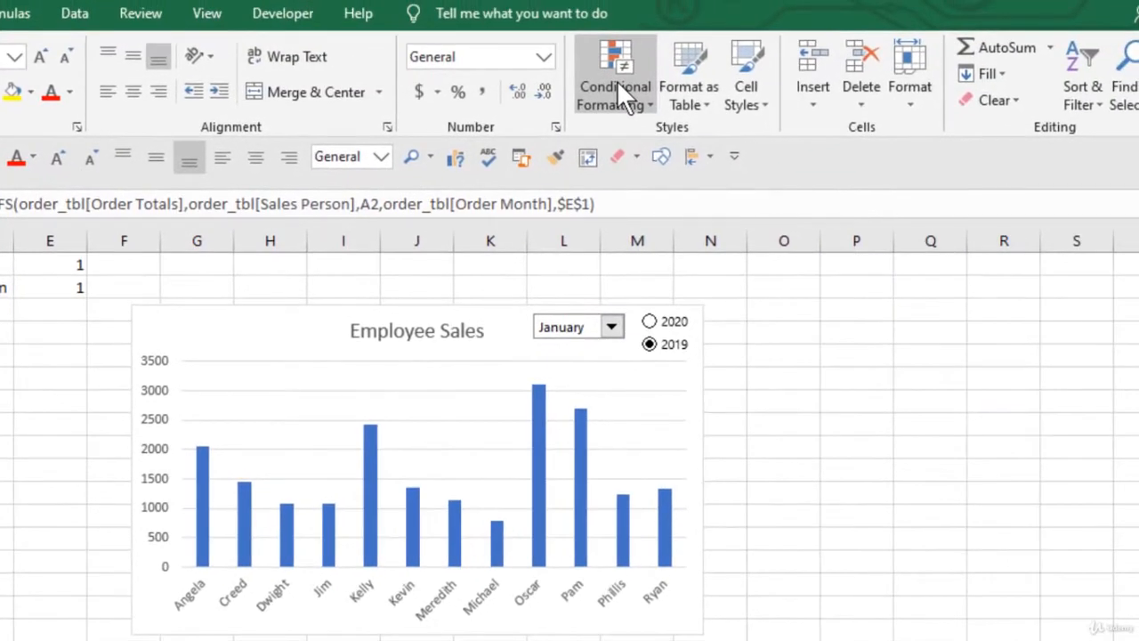
pyautogui.click(617, 80)
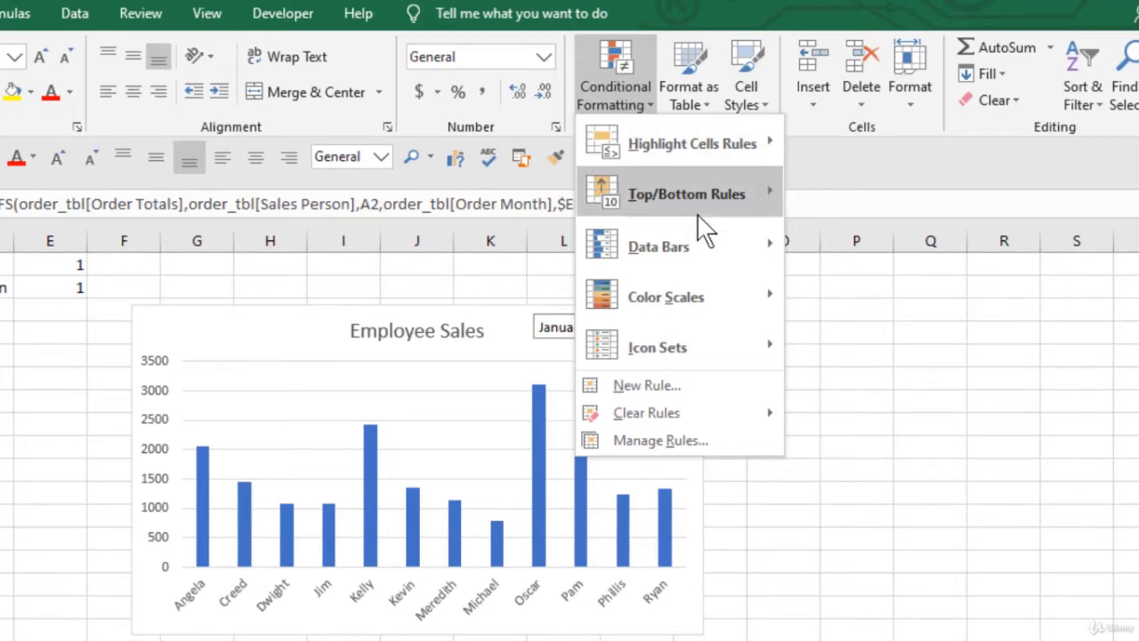
pyautogui.moveTo(700, 201)
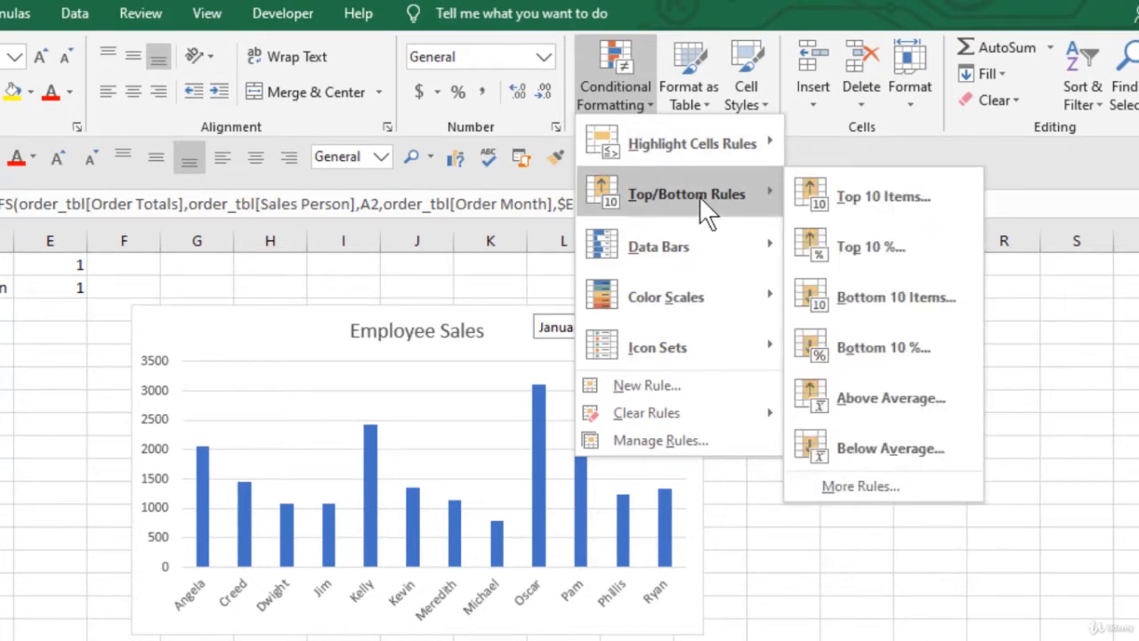
pyautogui.click(930, 196)
pyautogui.click(439, 254)
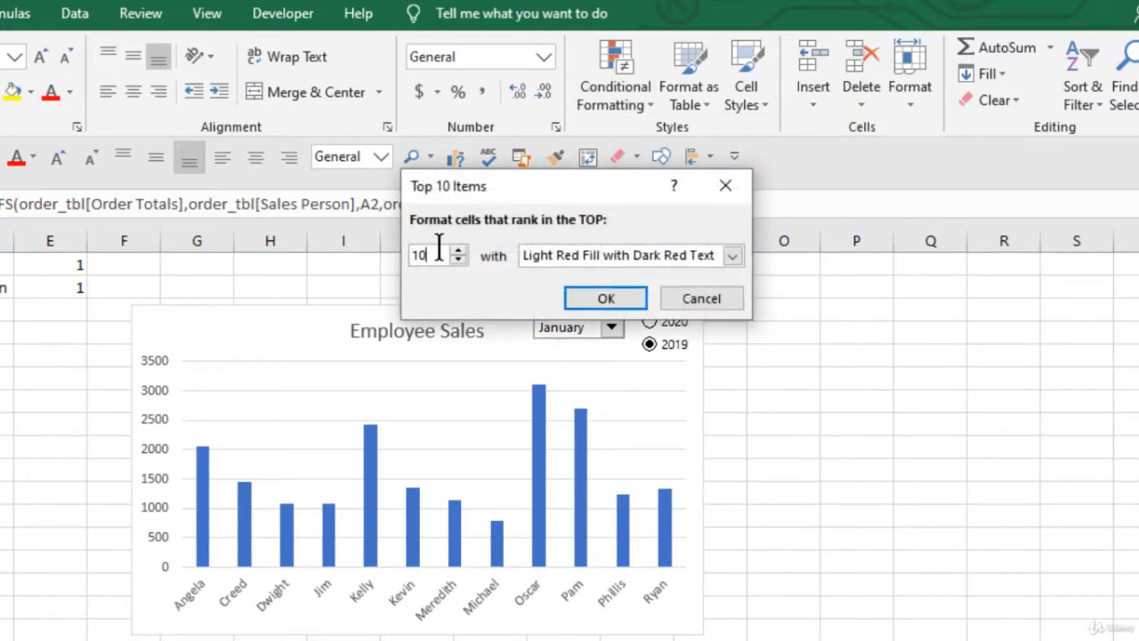
pyautogui.press('BackSpace')
pyautogui.click(740, 255)
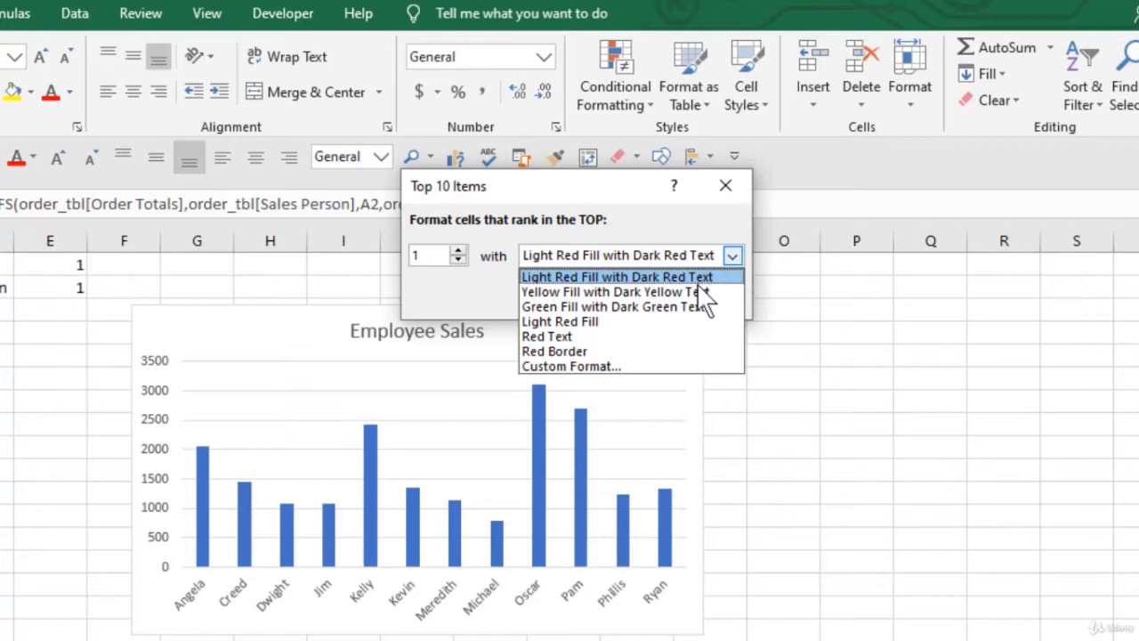
pyautogui.click(700, 311)
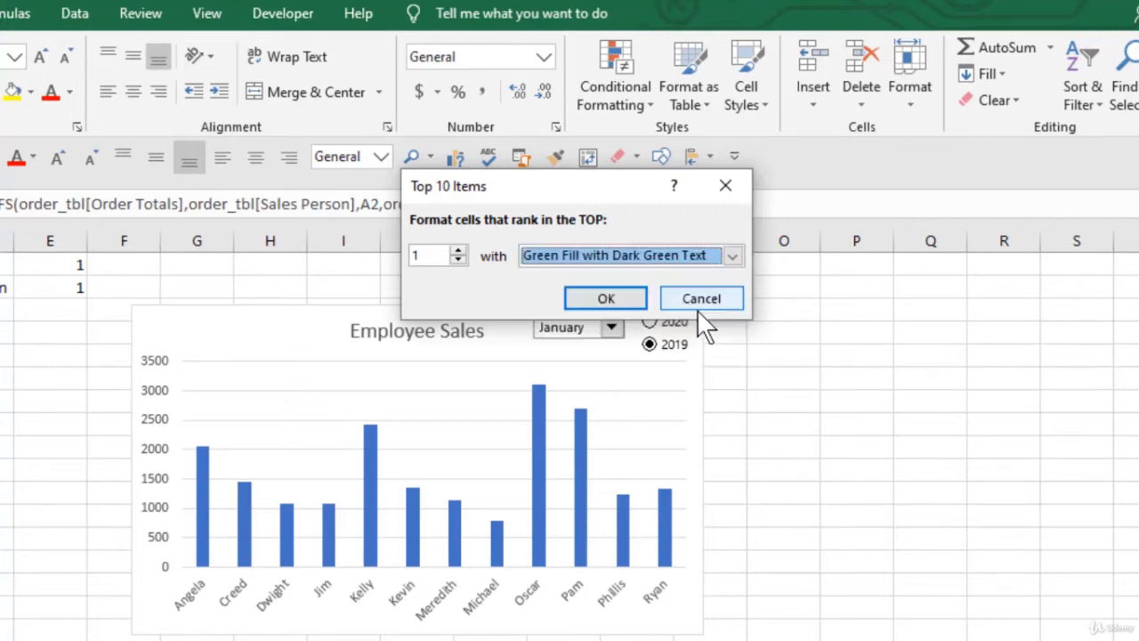
pyautogui.click(613, 298)
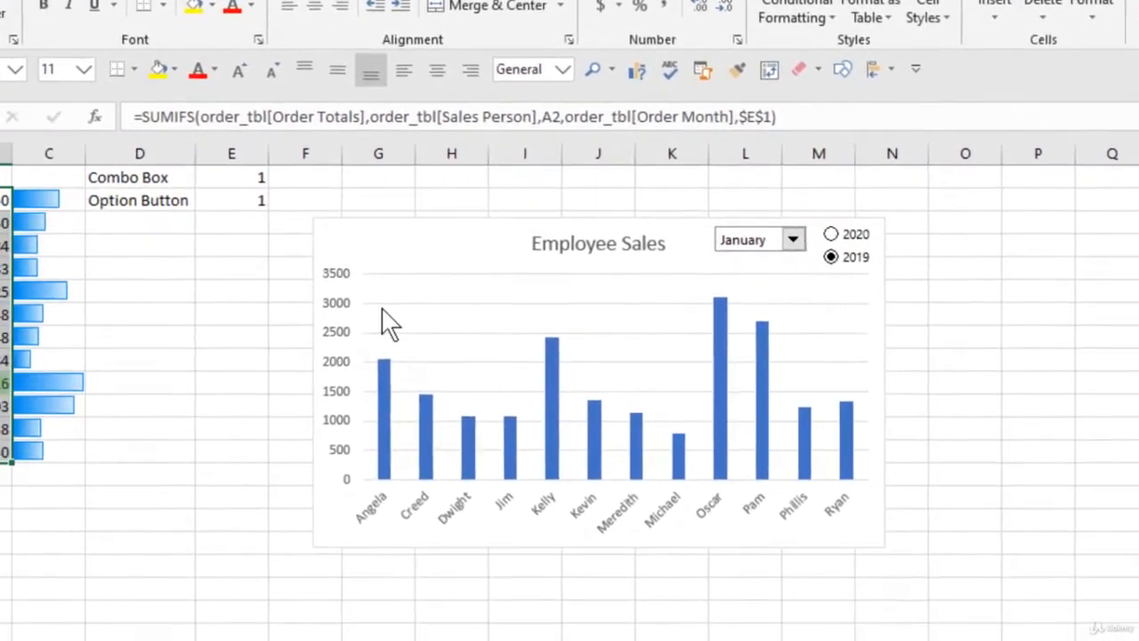
pyautogui.click(72, 369)
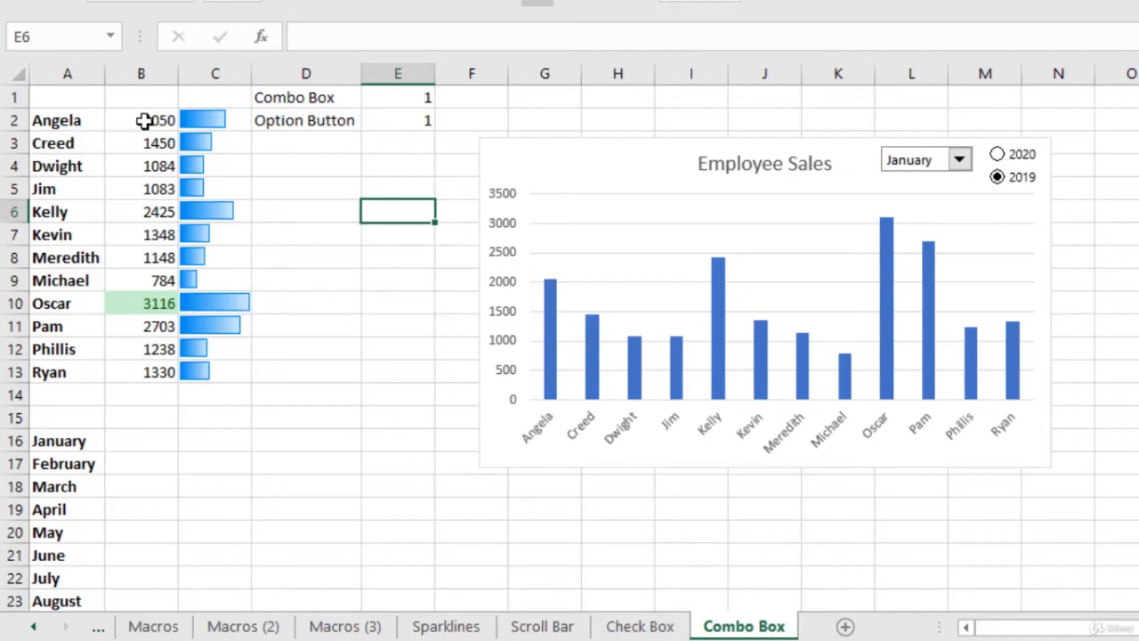
# Step: Edit the Top 1 rule for B2:B13 to use the darker standard green as its fill and apply the change
pyautogui.moveTo(142, 120); pyautogui.dragTo(140, 374)
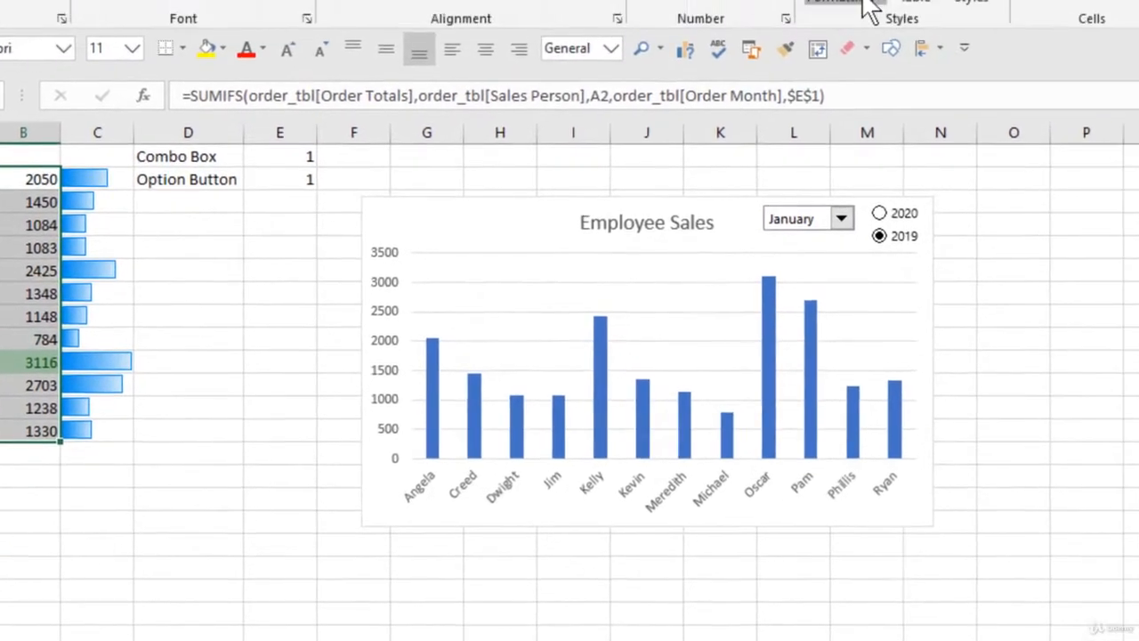
pyautogui.click(587, 125)
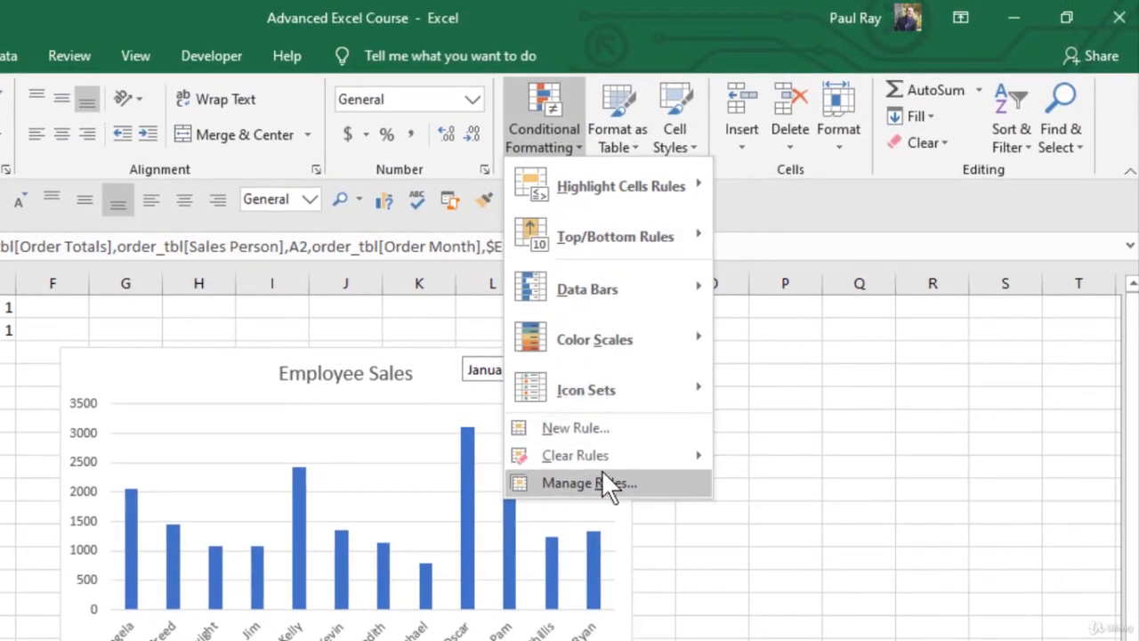
pyautogui.click(606, 482)
pyautogui.doubleClick(427, 292)
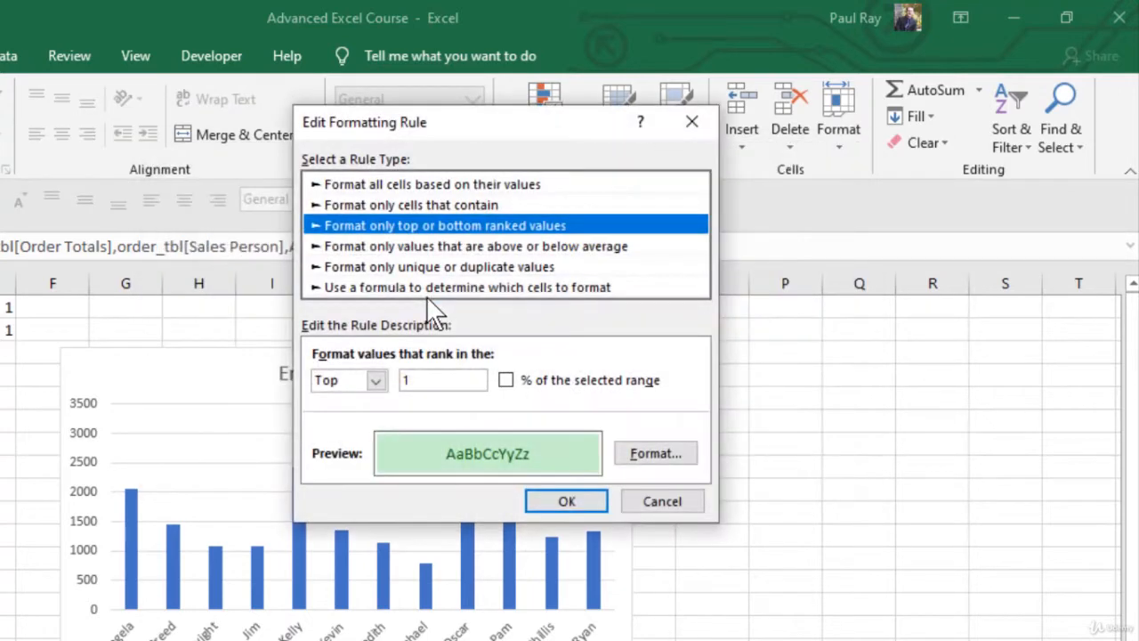
pyautogui.click(656, 455)
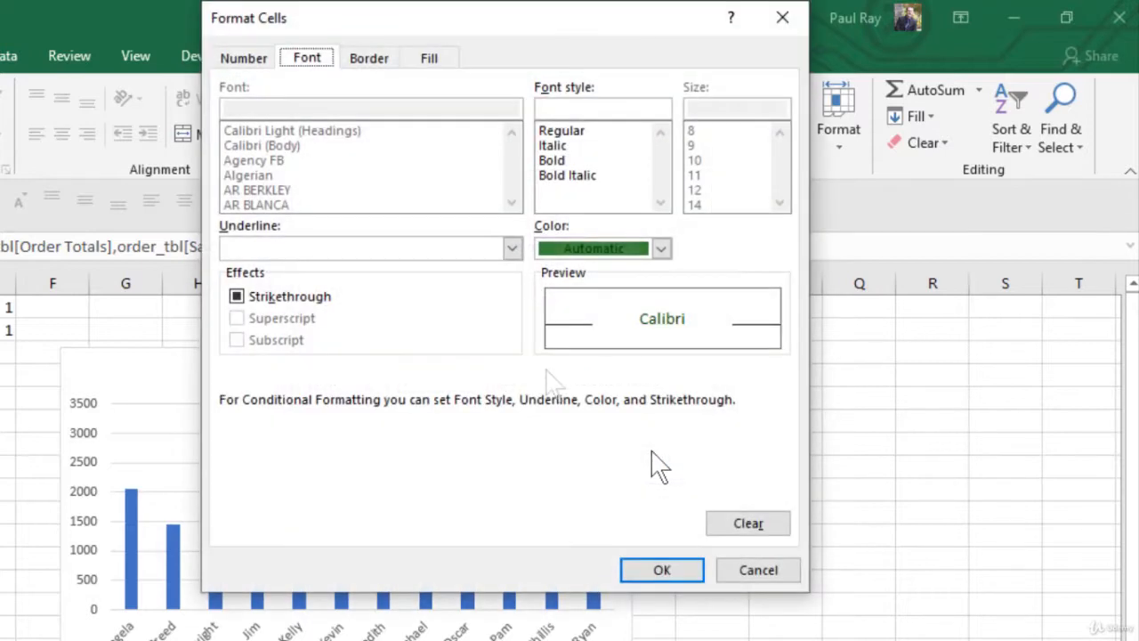
pyautogui.click(431, 59)
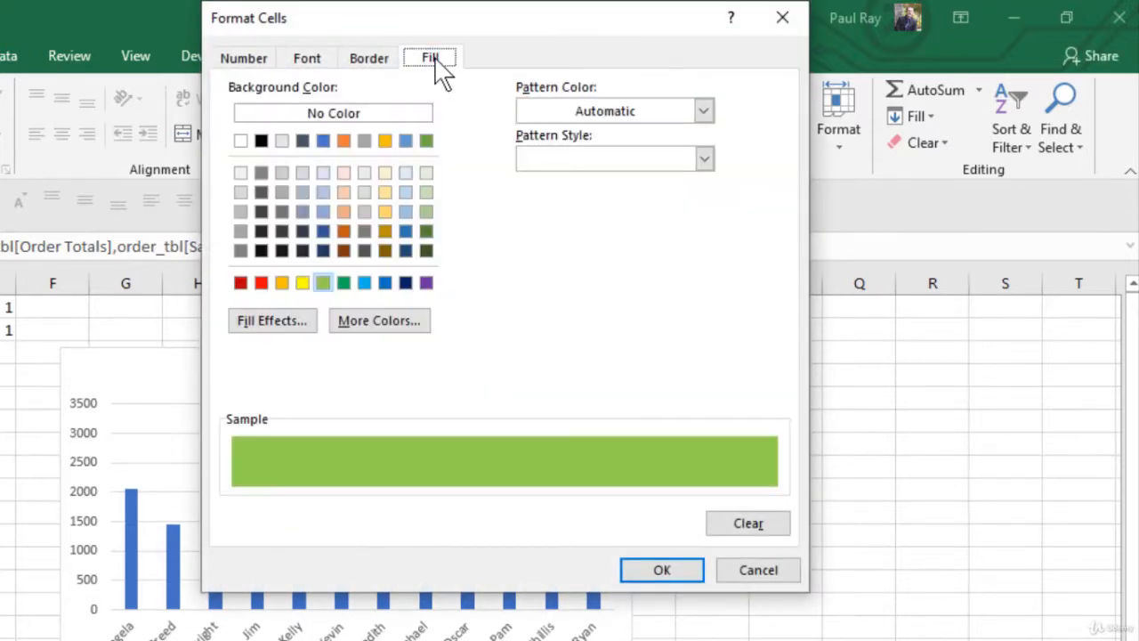
pyautogui.click(342, 281)
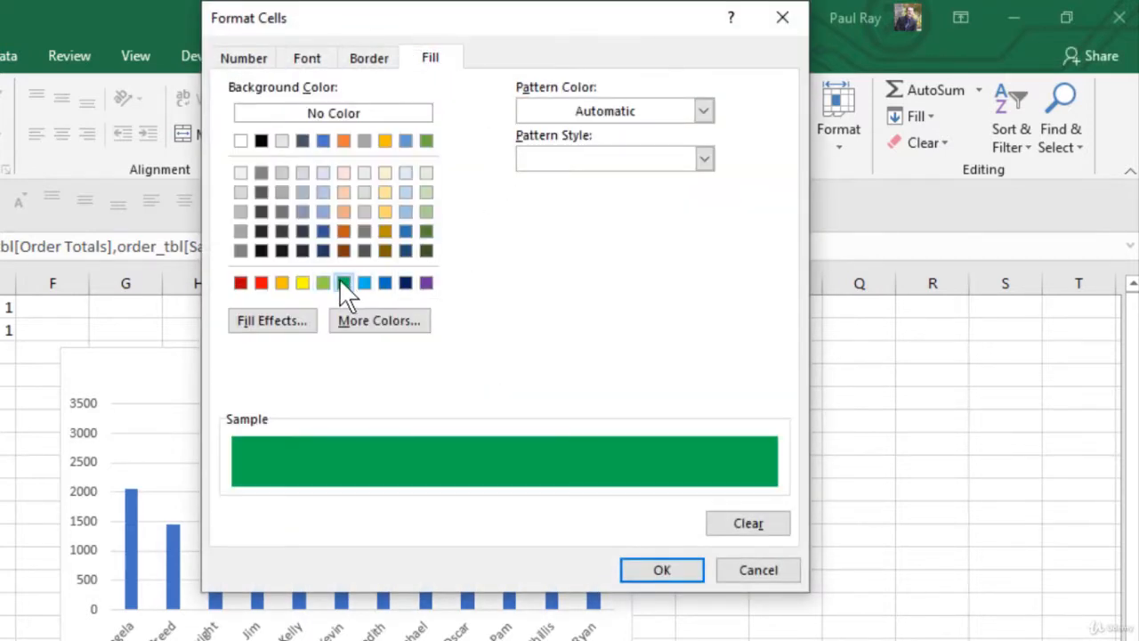
pyautogui.click(674, 571)
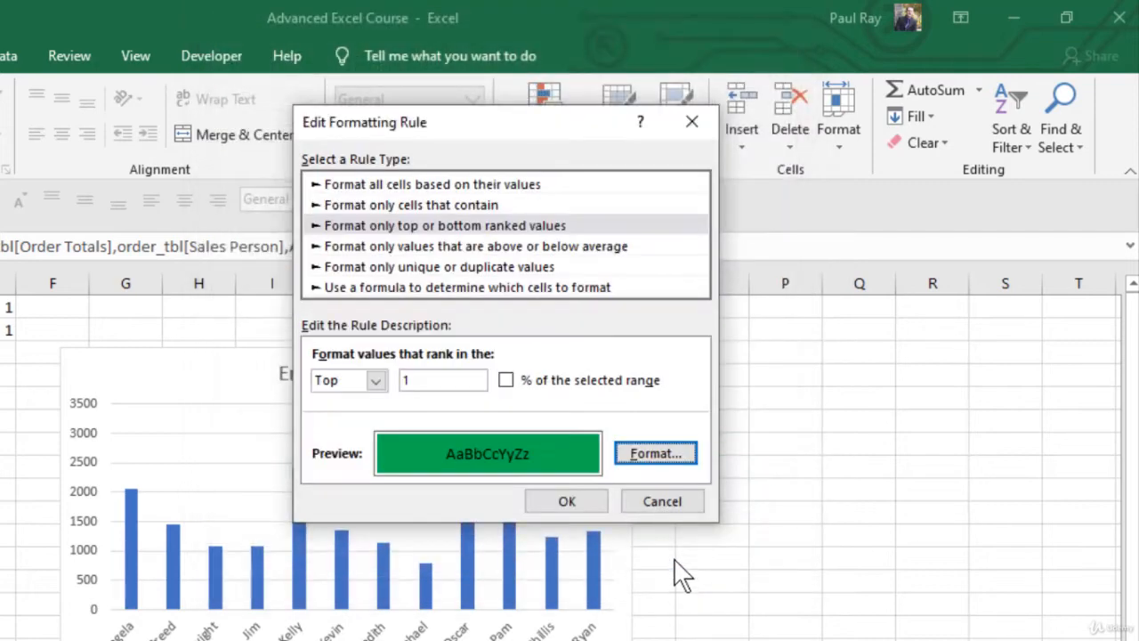
pyautogui.click(579, 503)
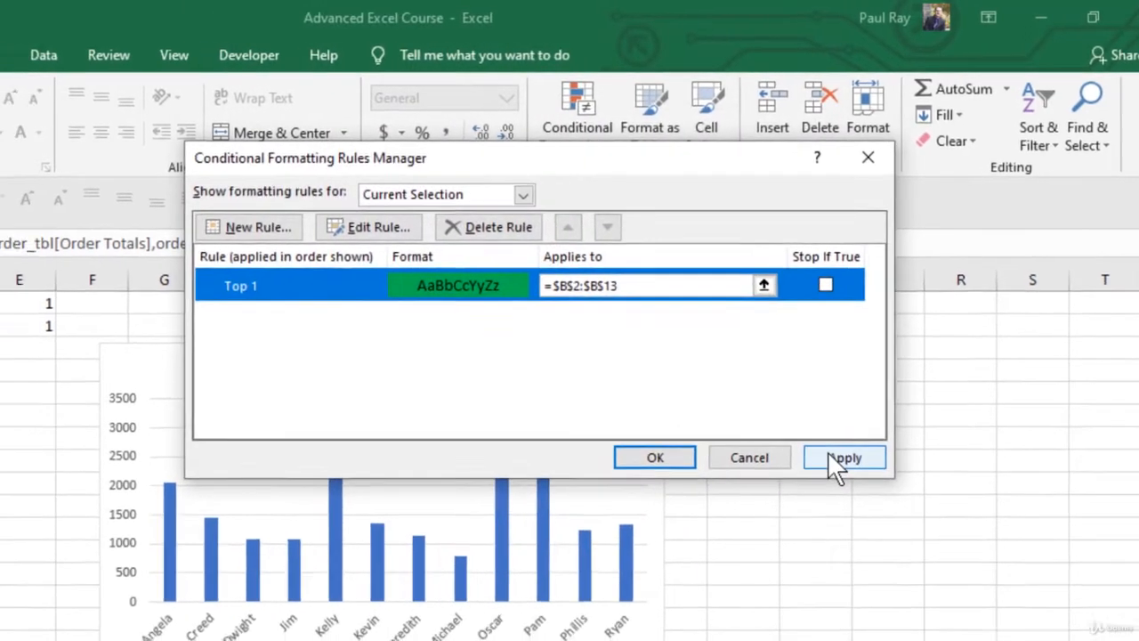
pyautogui.click(816, 463)
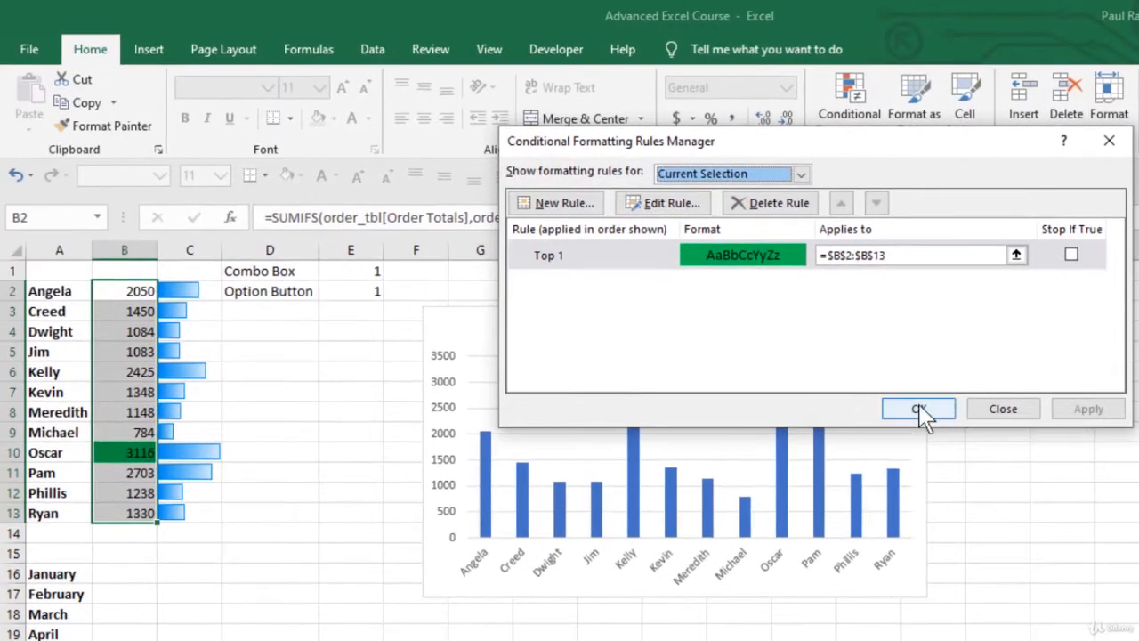
pyautogui.click(879, 419)
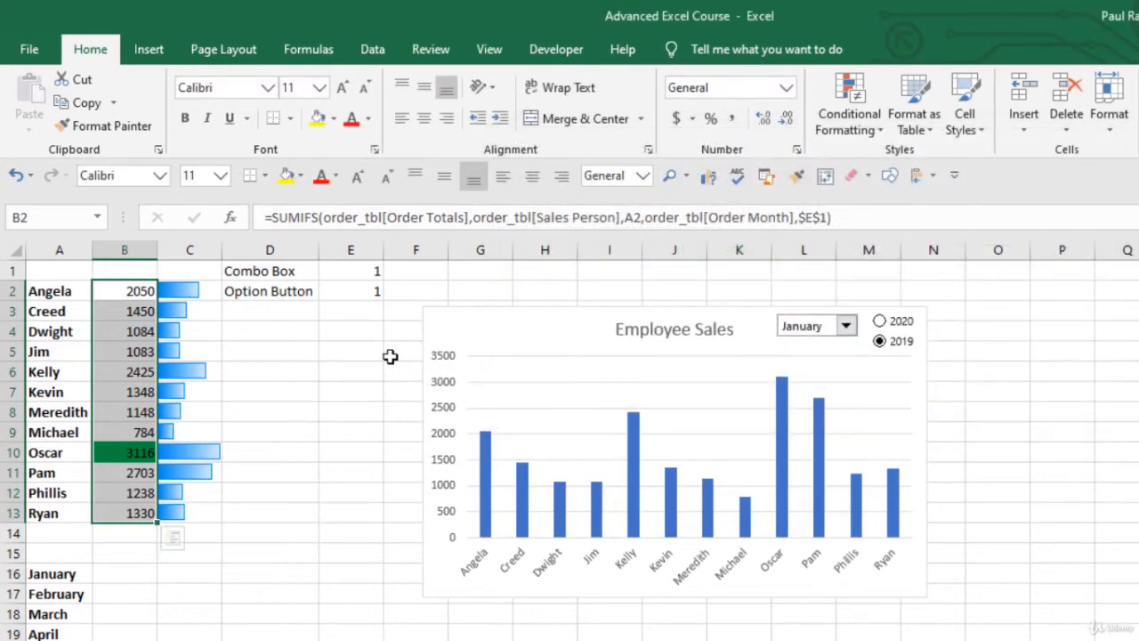
# Step: Switch the month in the Employee Sales chart's combo box to April
pyautogui.click(348, 351)
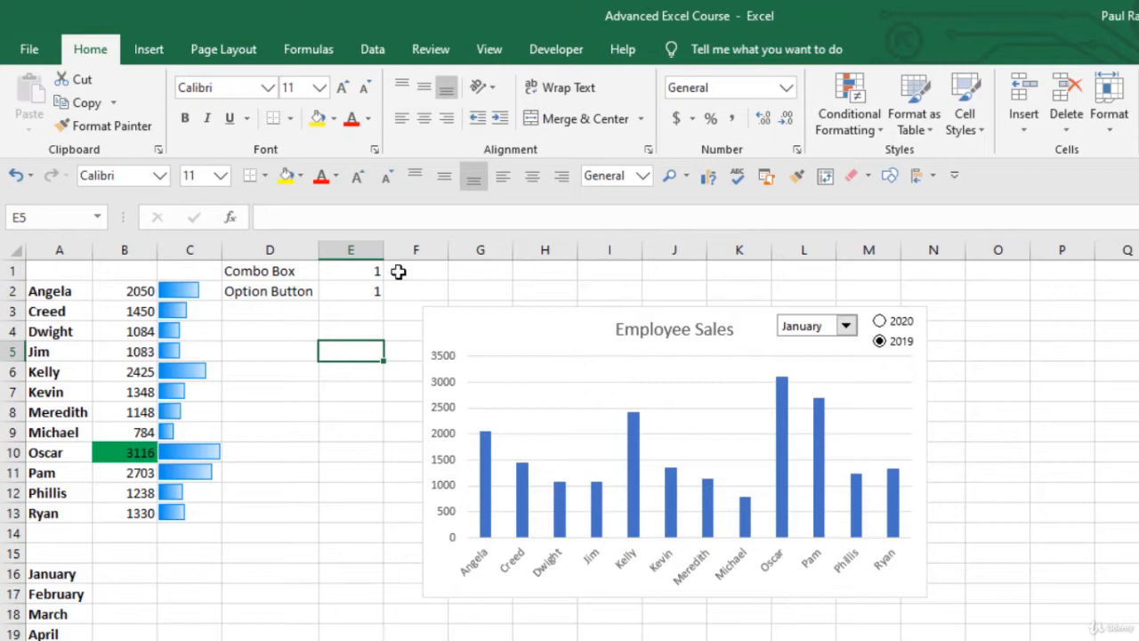
pyautogui.click(845, 326)
pyautogui.click(841, 383)
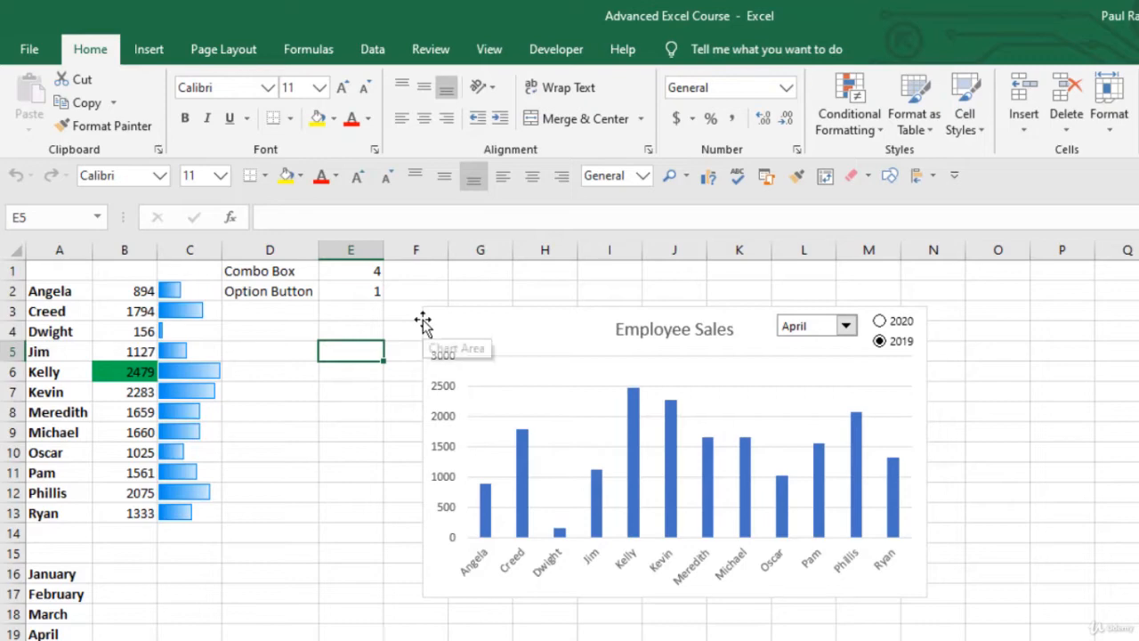
pyautogui.click(870, 111)
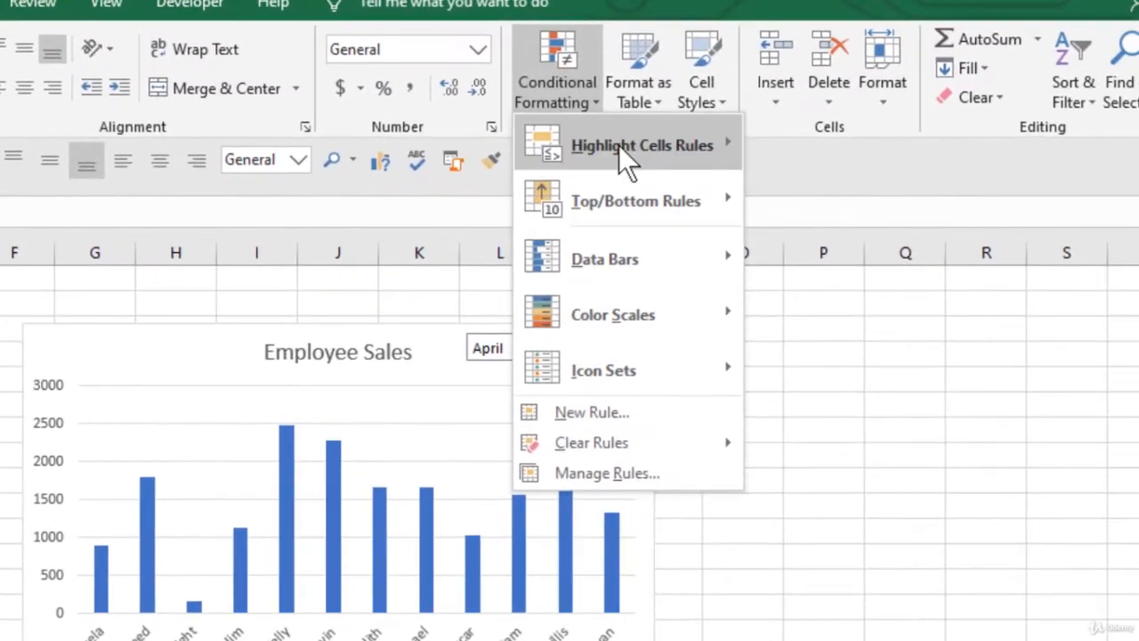
pyautogui.moveTo(900, 165)
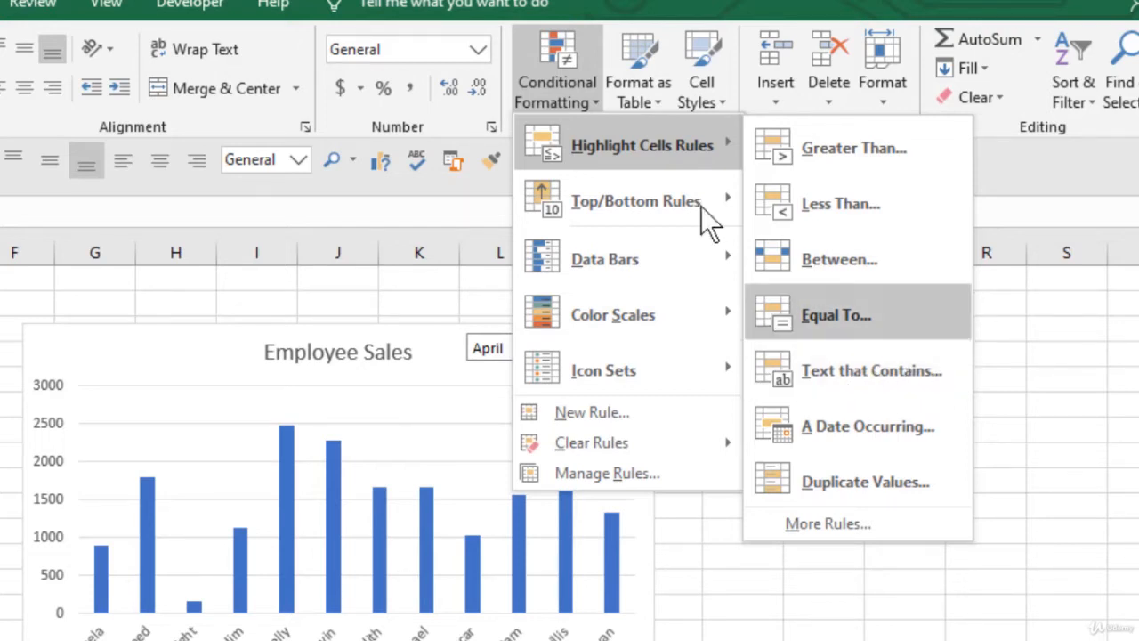
pyautogui.click(660, 408)
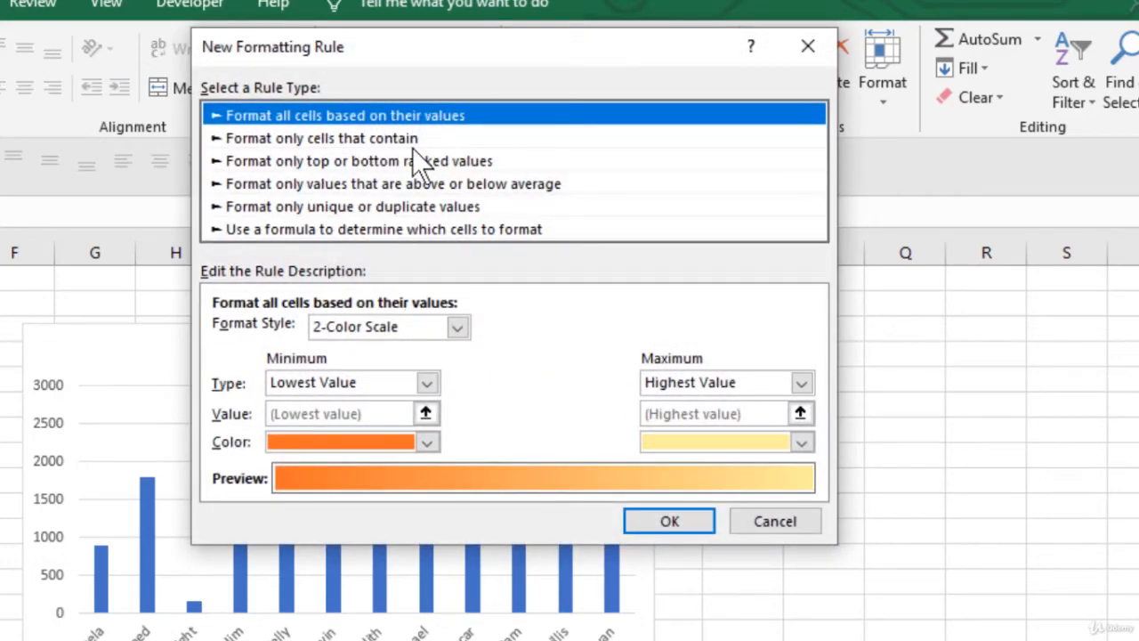
pyautogui.click(379, 208)
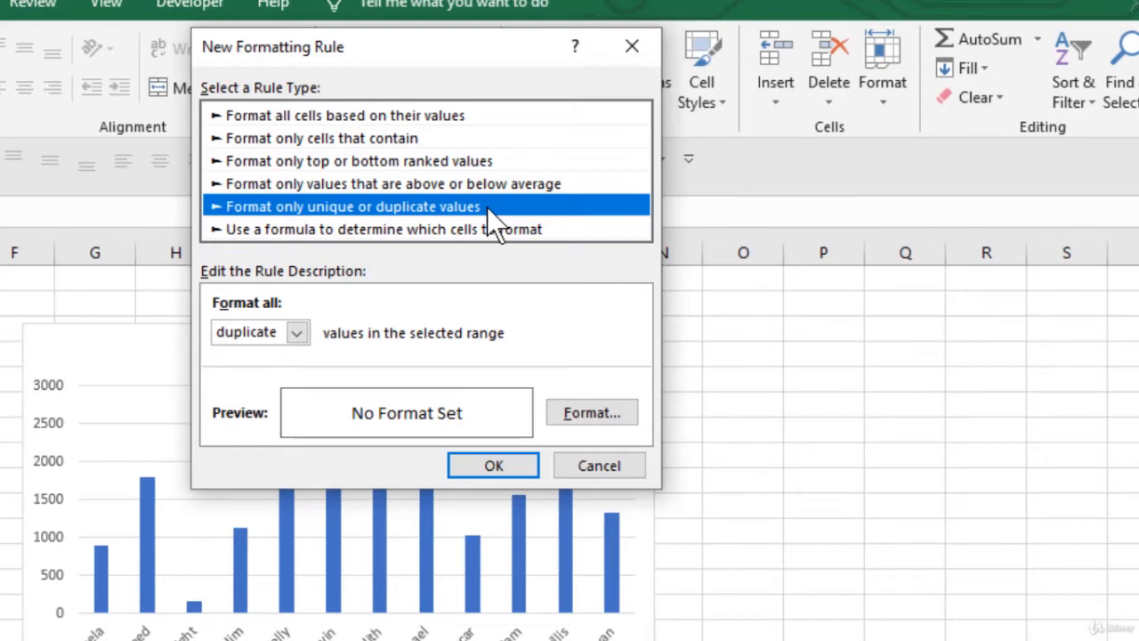
pyautogui.click(305, 334)
pyautogui.click(268, 374)
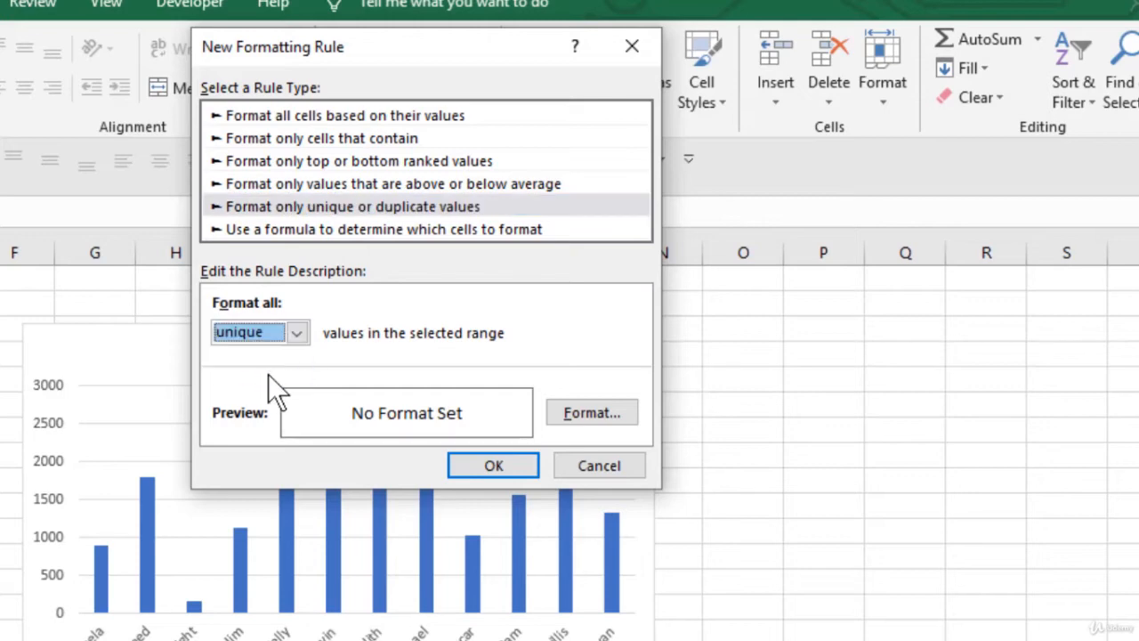
pyautogui.click(608, 410)
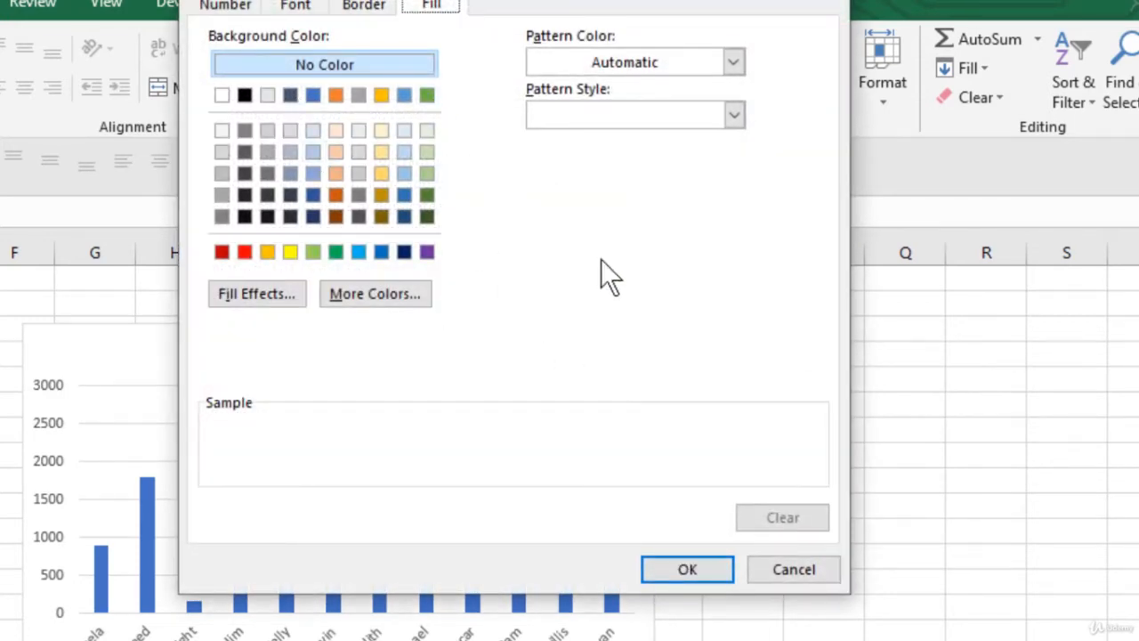
pyautogui.click(793, 570)
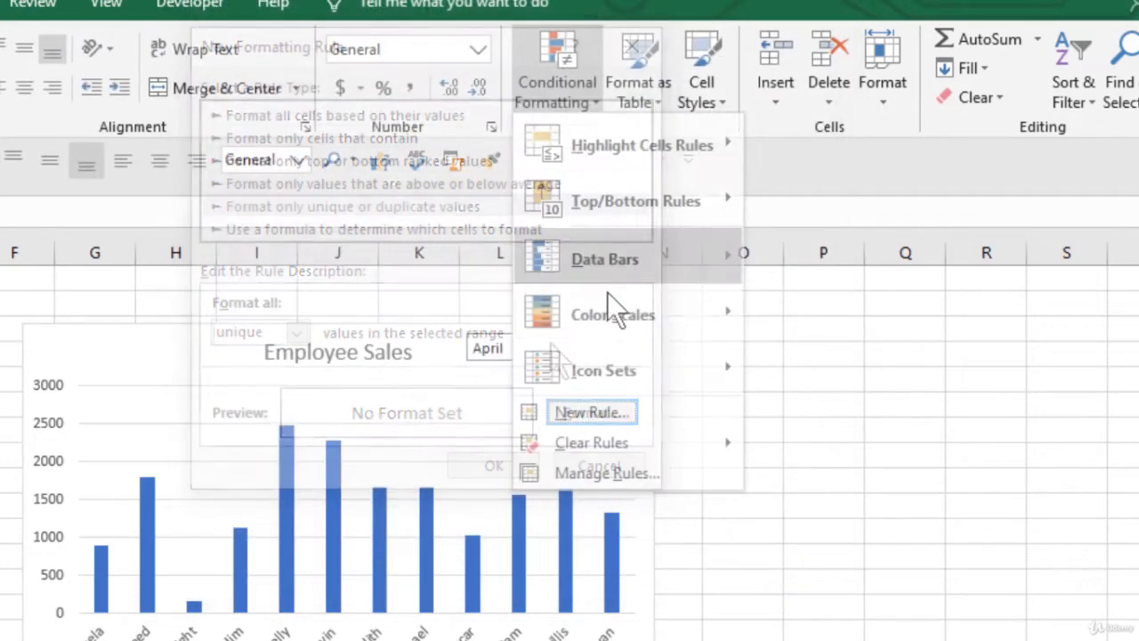
pyautogui.moveTo(626, 366)
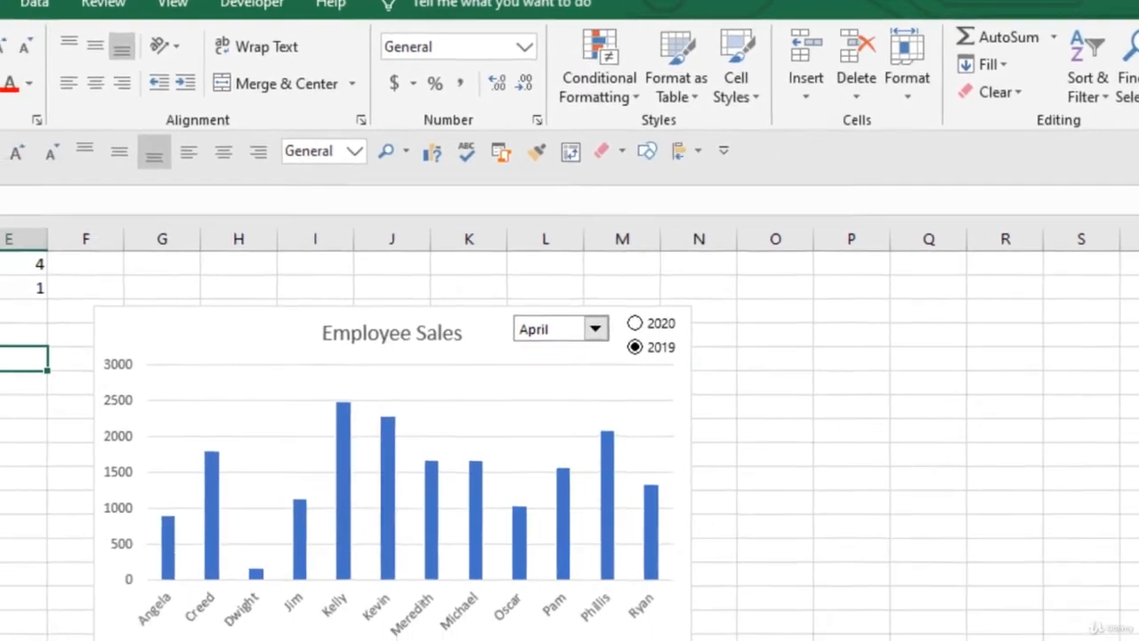
# Step: Apply the Green - White - Red Color Scale to the sales figures in B2:B13
pyautogui.moveTo(113, 221); pyautogui.dragTo(122, 417)
pyautogui.click(753, 64)
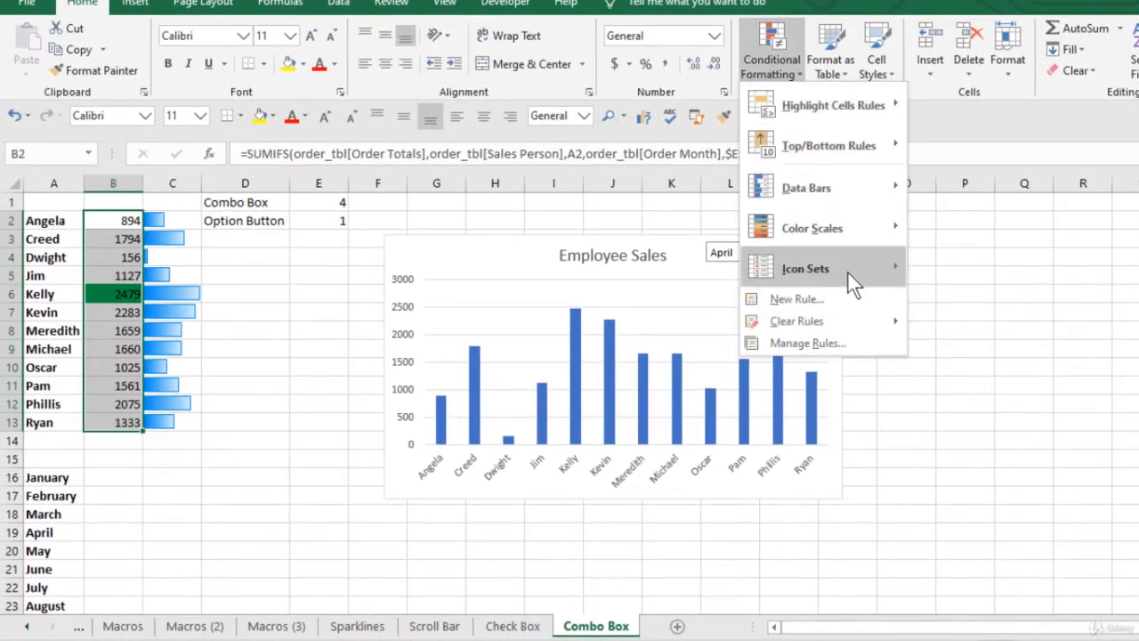
pyautogui.moveTo(848, 282)
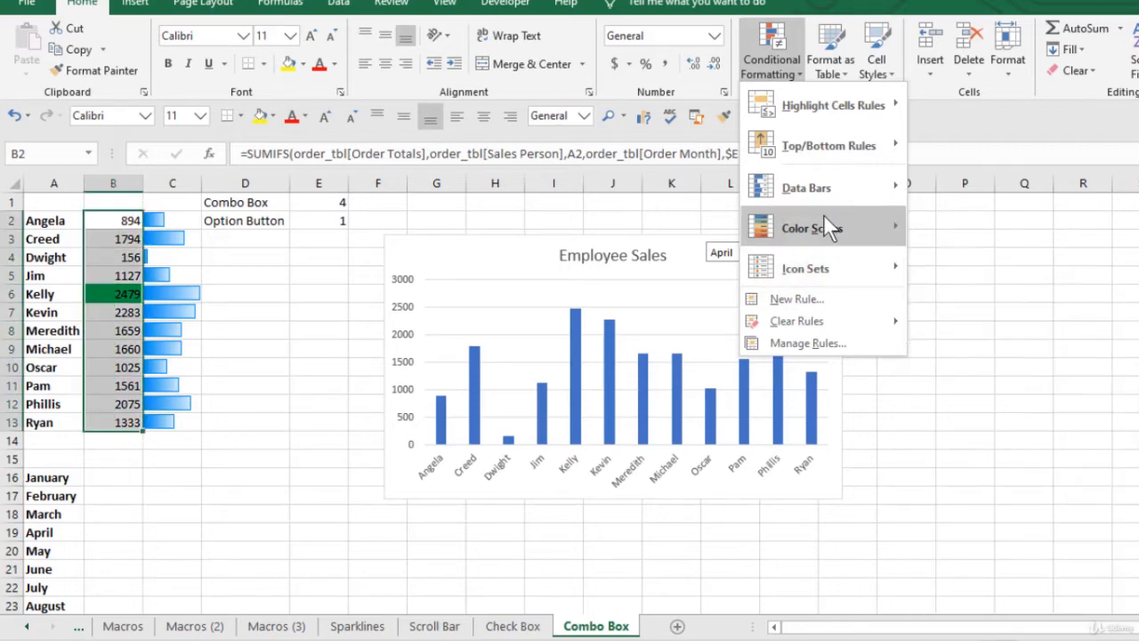
pyautogui.moveTo(830, 224)
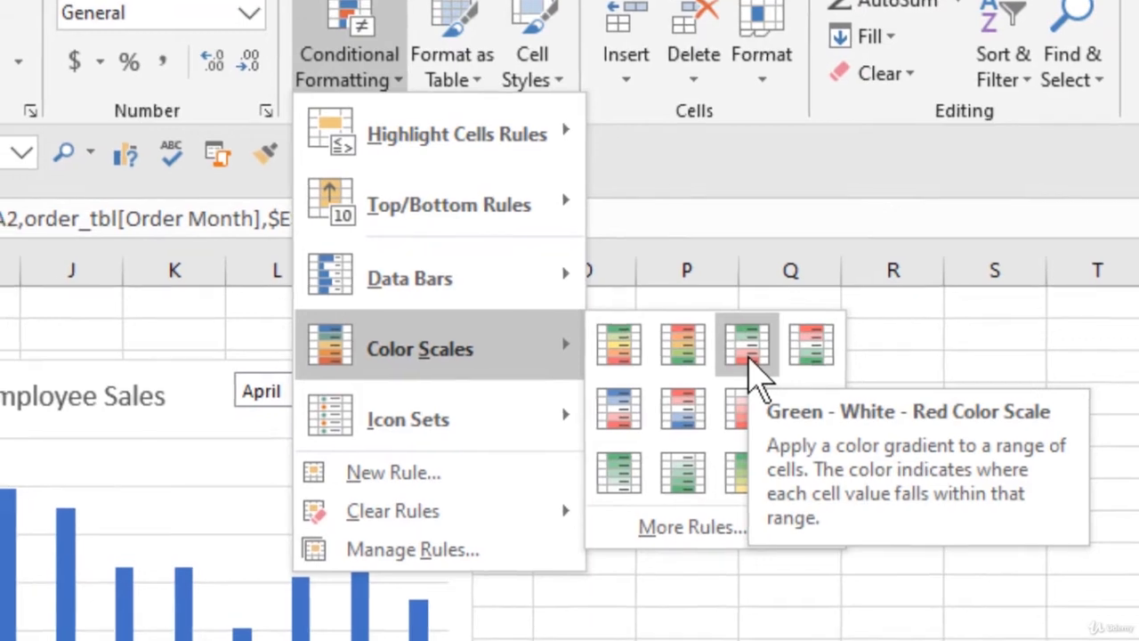
pyautogui.click(742, 360)
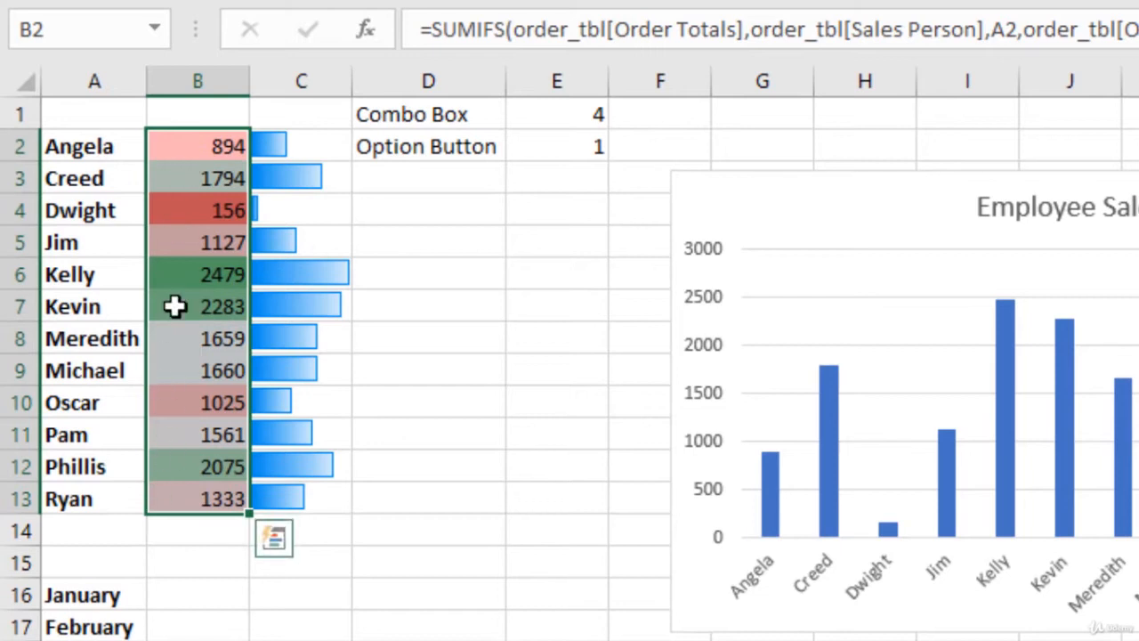
pyautogui.click(470, 312)
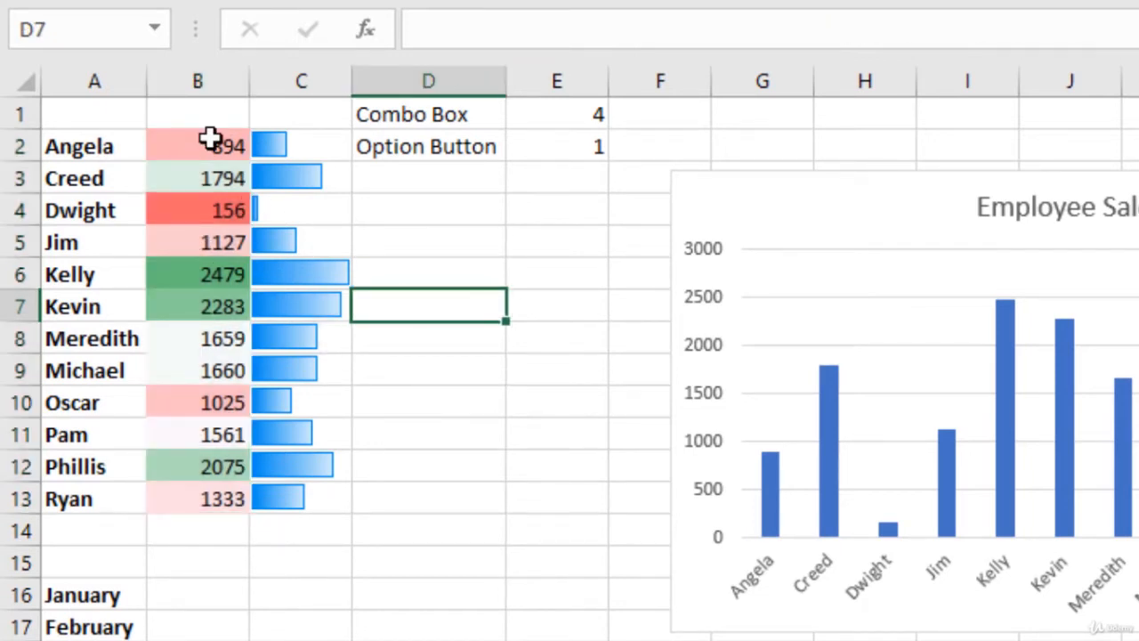
# Step: Delete the Graded Color Scale and Top 1 conditional formatting rules from B2:B13
pyautogui.moveTo(210, 138); pyautogui.dragTo(198, 499)
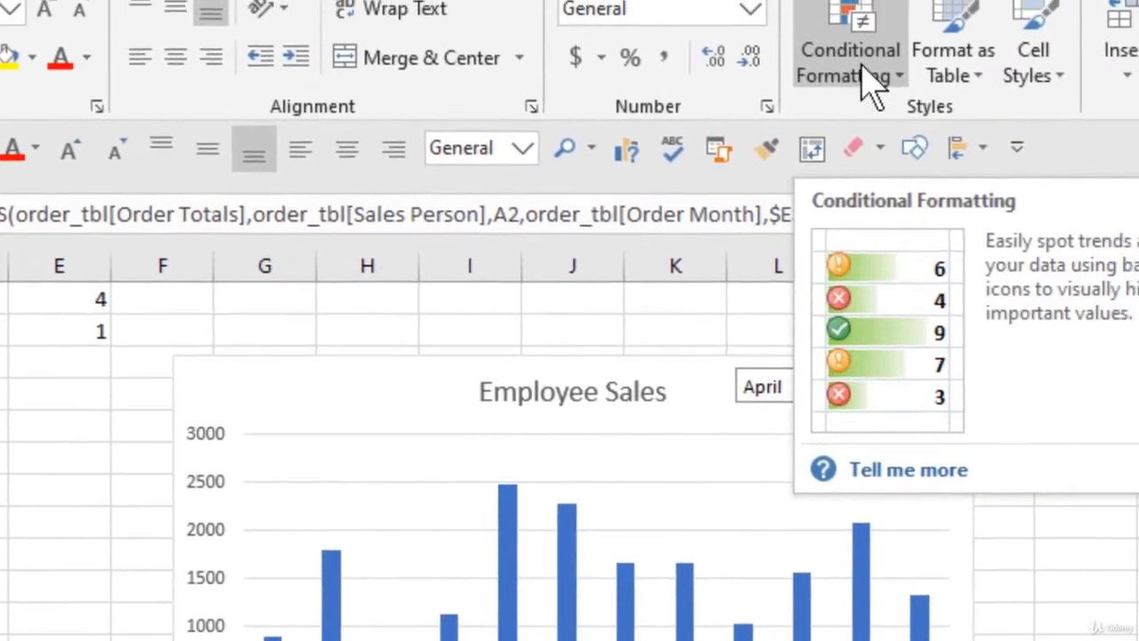
pyautogui.click(872, 76)
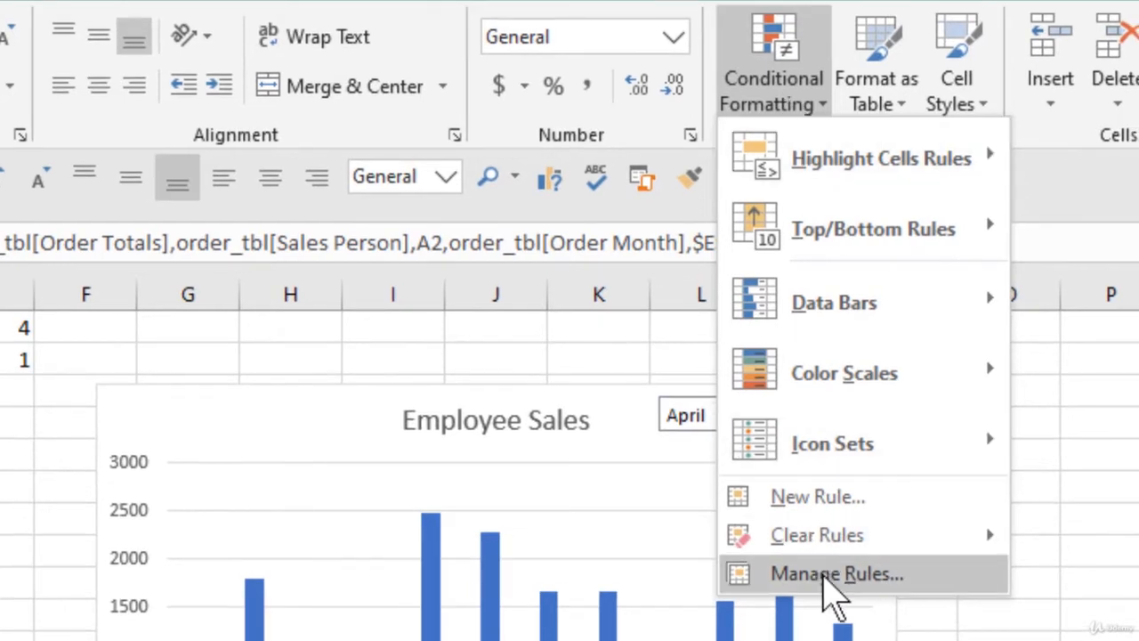
pyautogui.click(819, 575)
pyautogui.click(499, 287)
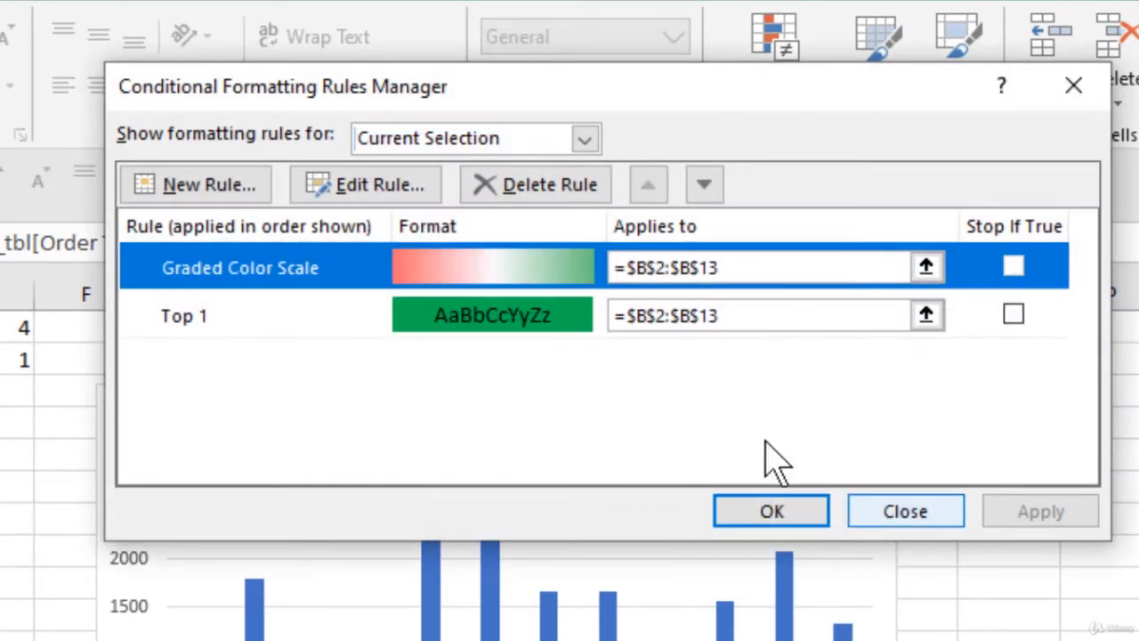
pyautogui.click(549, 187)
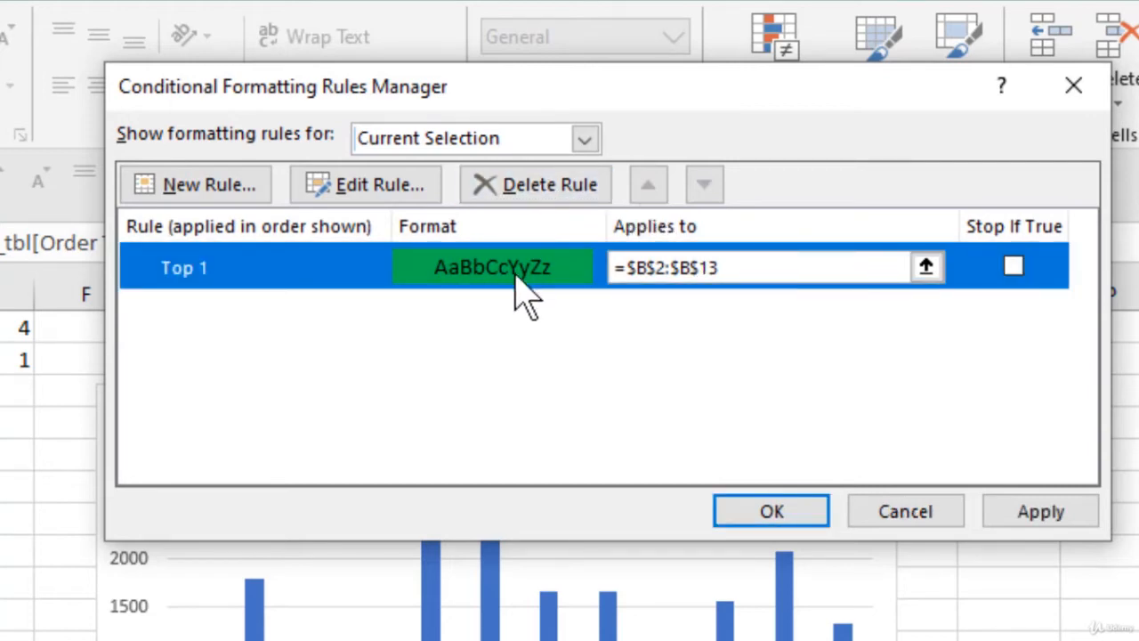
pyautogui.click(509, 187)
# Step: Create a top-ranked values rule for the top 2 values in B2:B13 without a format and apply it
pyautogui.click(209, 187)
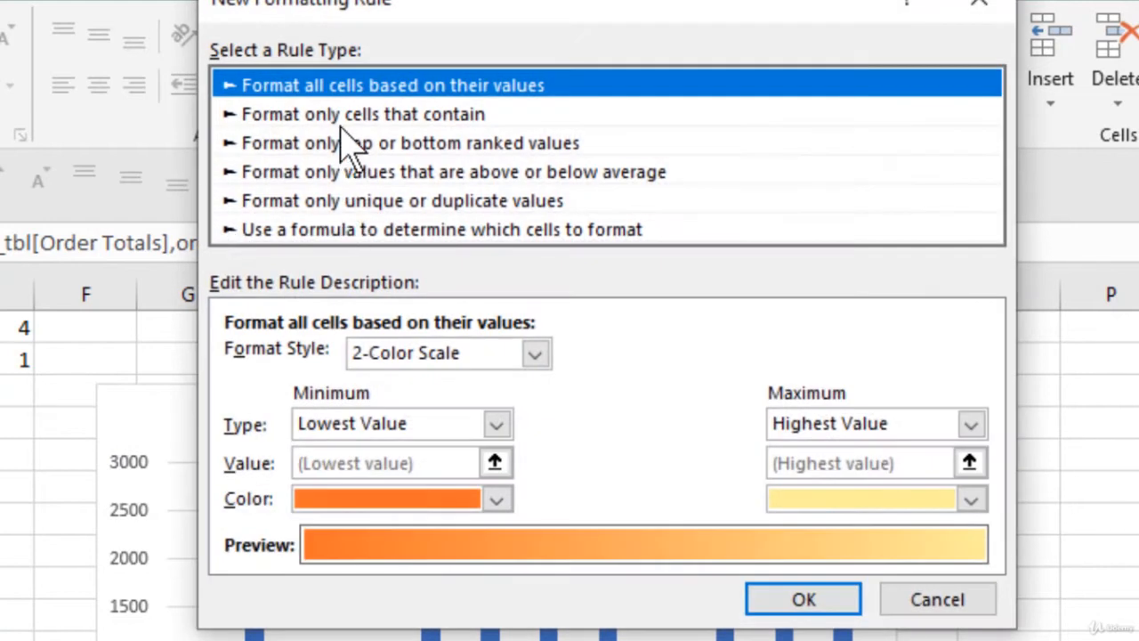
pyautogui.click(374, 144)
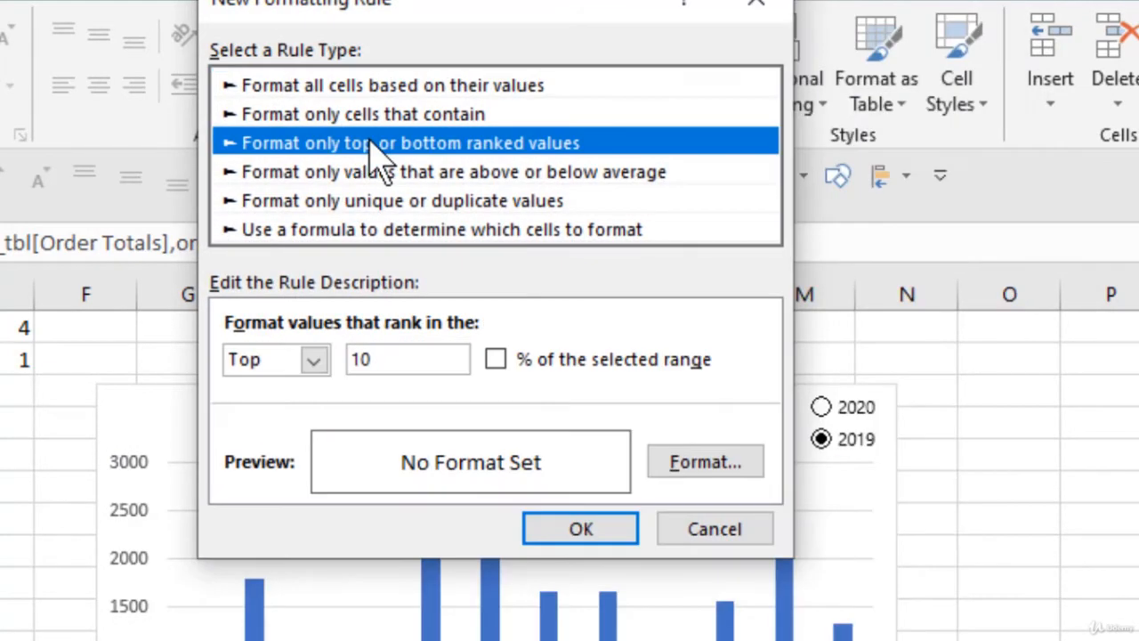
pyautogui.moveTo(384, 359); pyautogui.dragTo(338, 360)
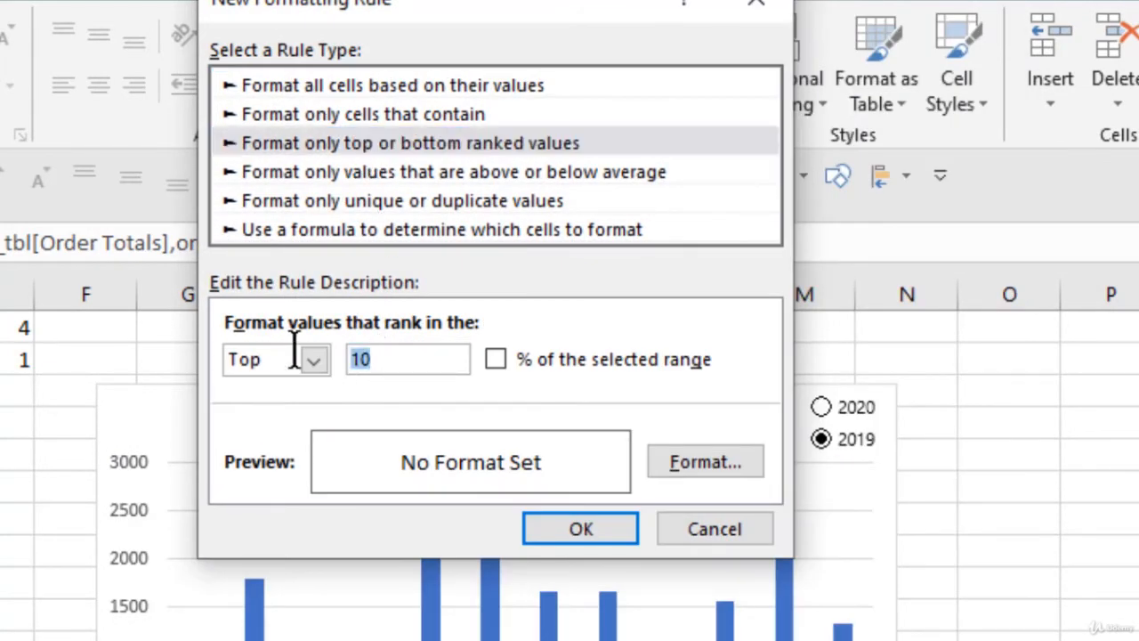
pyautogui.write('2')
pyautogui.click(578, 531)
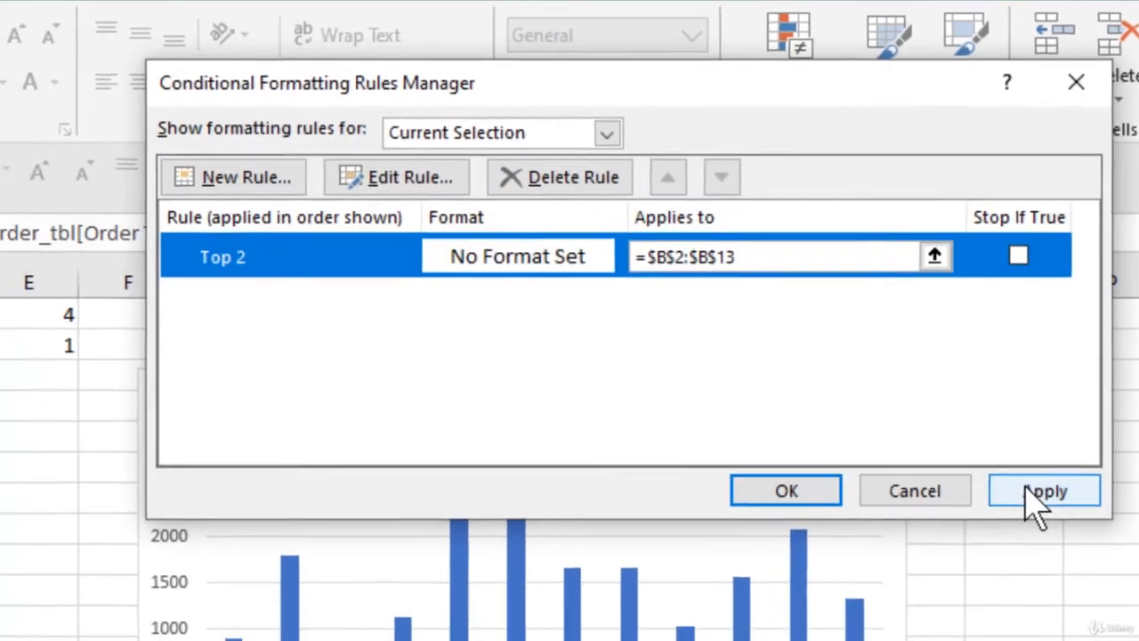
pyautogui.click(1037, 580)
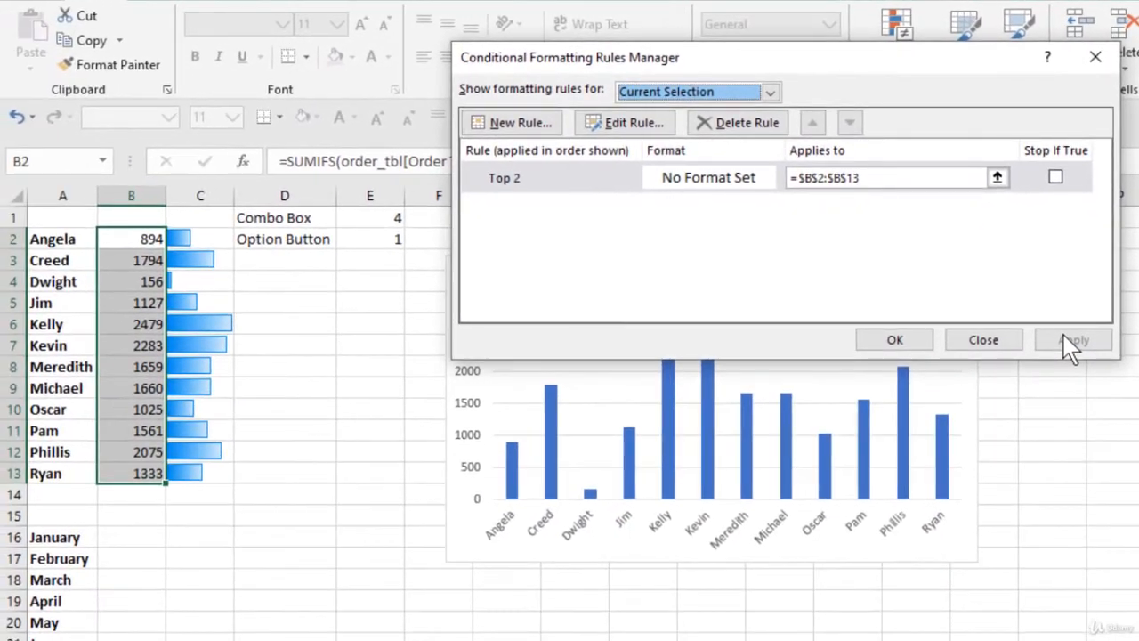
# Step: Give the Top 2 rule for B2:B13 a green fill and apply the change
pyautogui.doubleClick(595, 178)
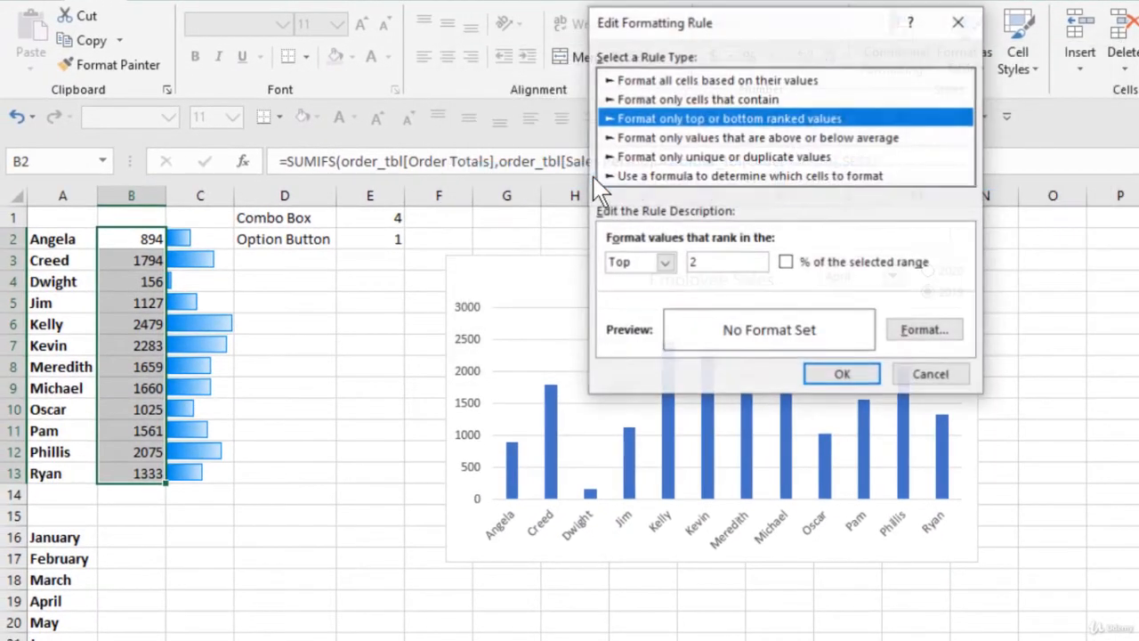
pyautogui.click(926, 335)
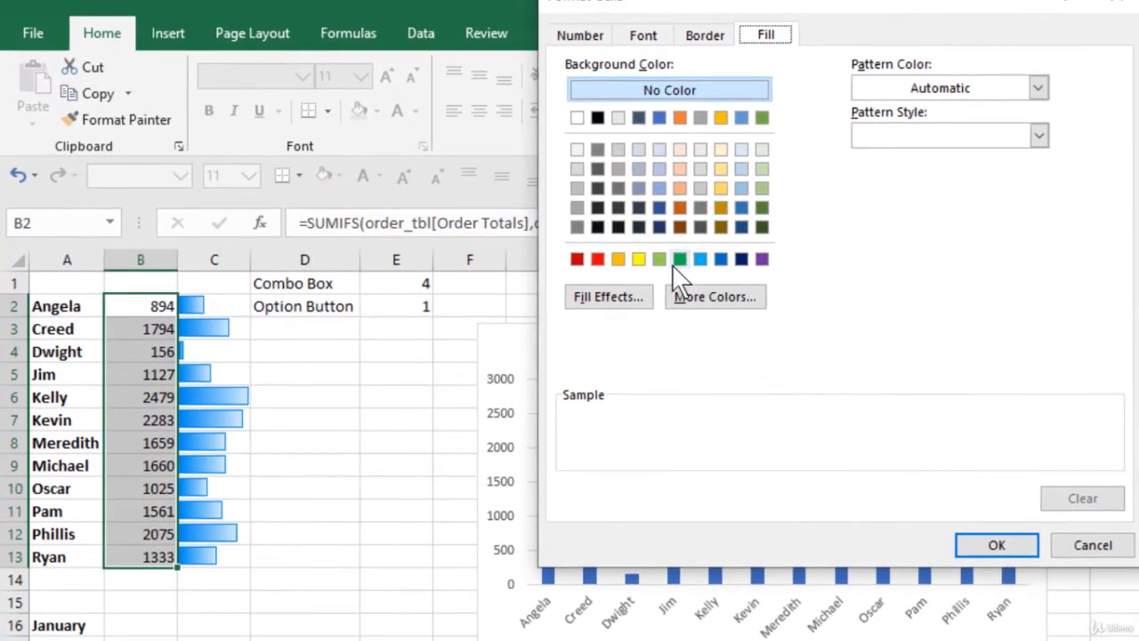
pyautogui.click(680, 259)
pyautogui.click(998, 543)
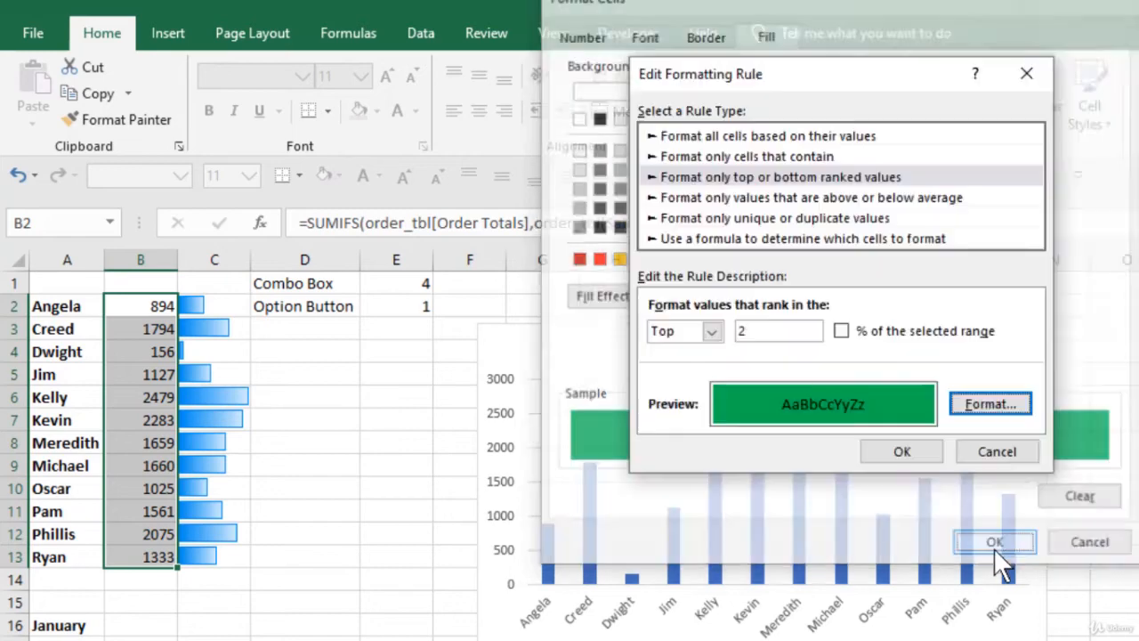
pyautogui.click(868, 450)
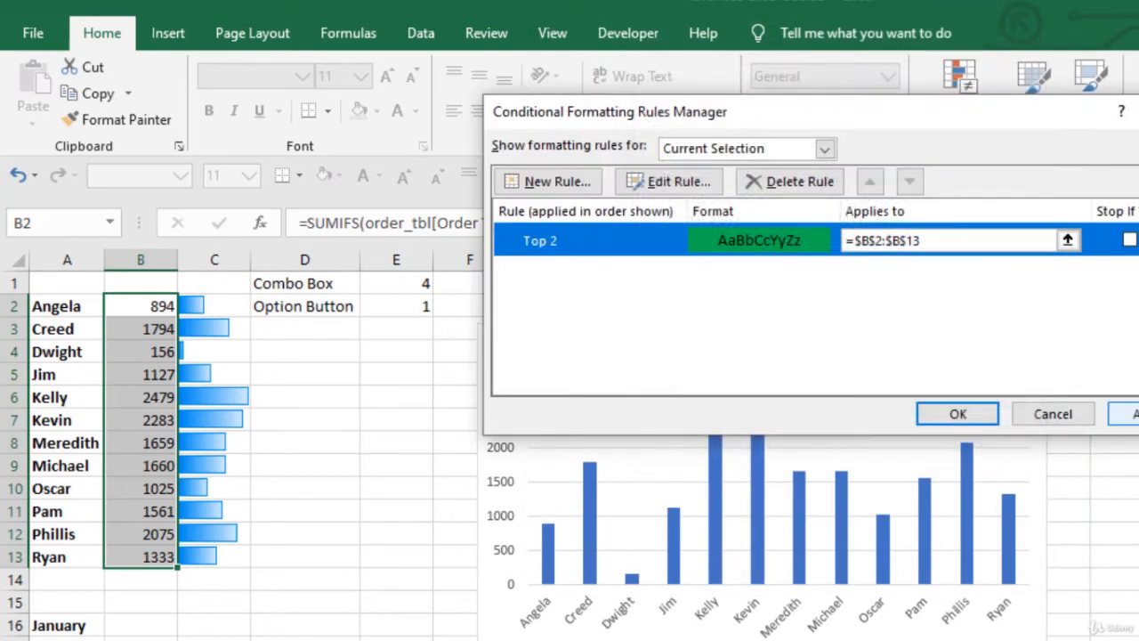
pyautogui.click(1130, 413)
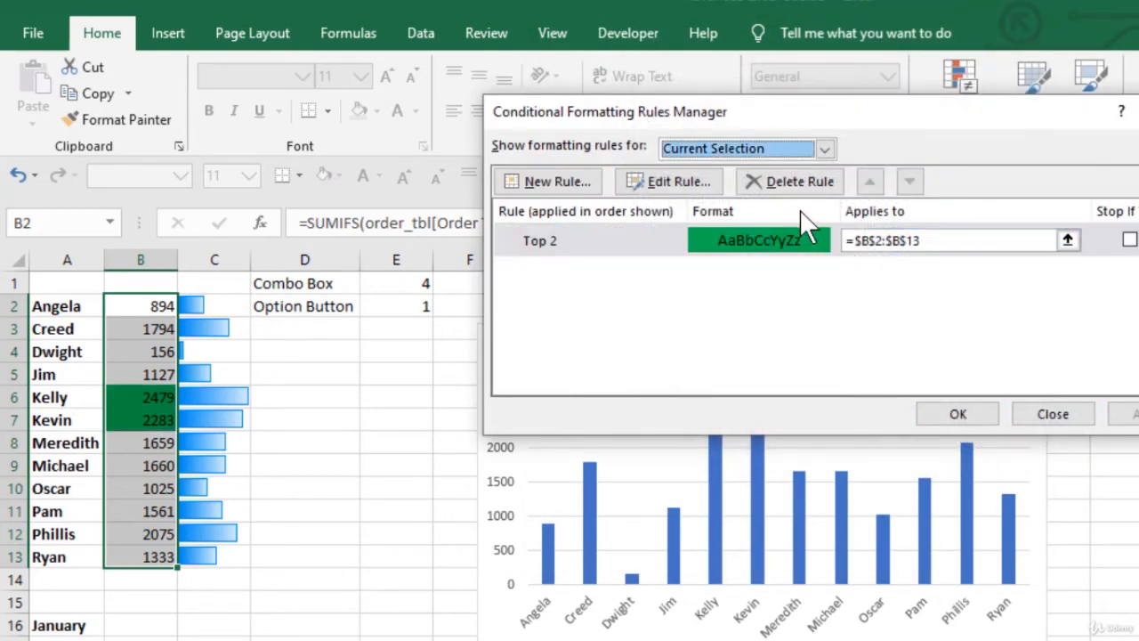
# Step: Start another ranked-values rule for B2:B13 that targets the bottom 2 values
pyautogui.click(577, 181)
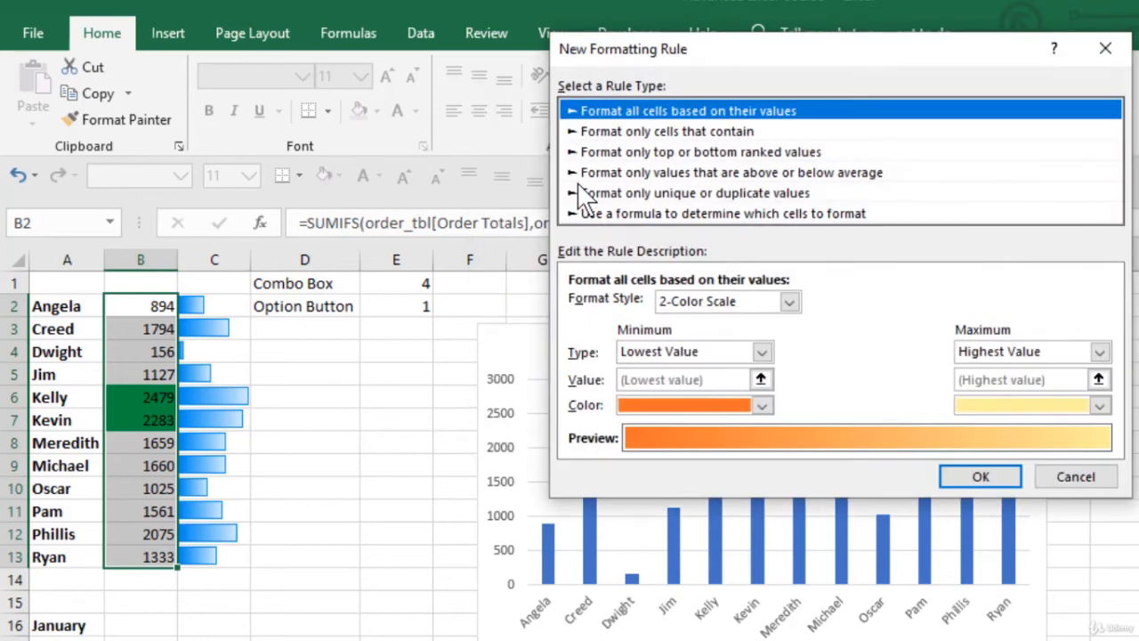
pyautogui.click(752, 153)
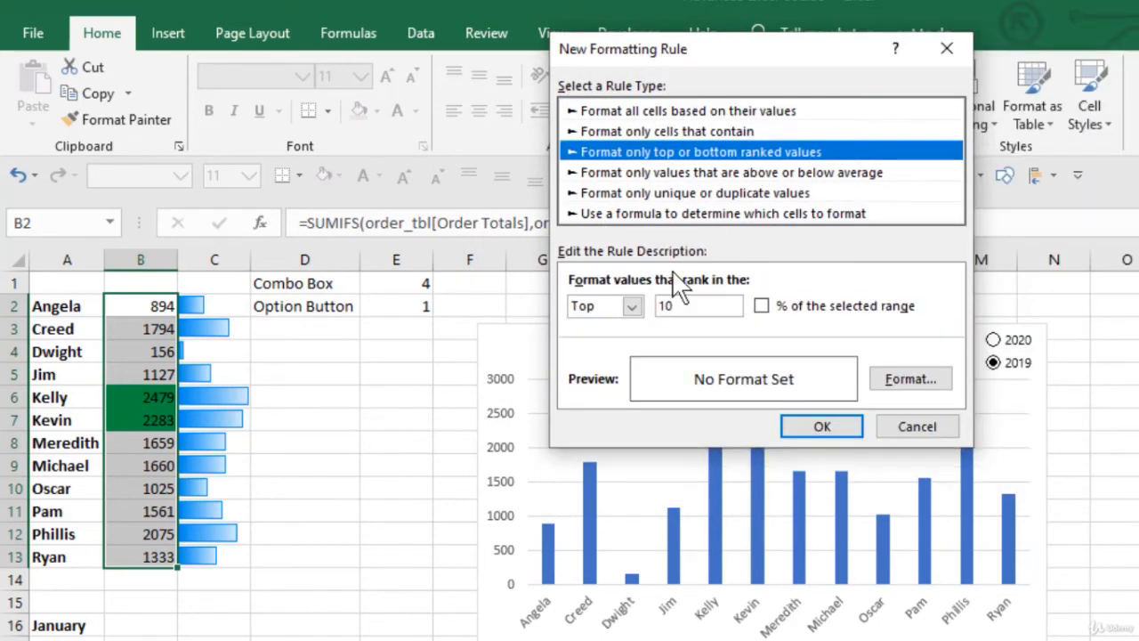
pyautogui.click(631, 306)
pyautogui.click(623, 338)
pyautogui.doubleClick(701, 306)
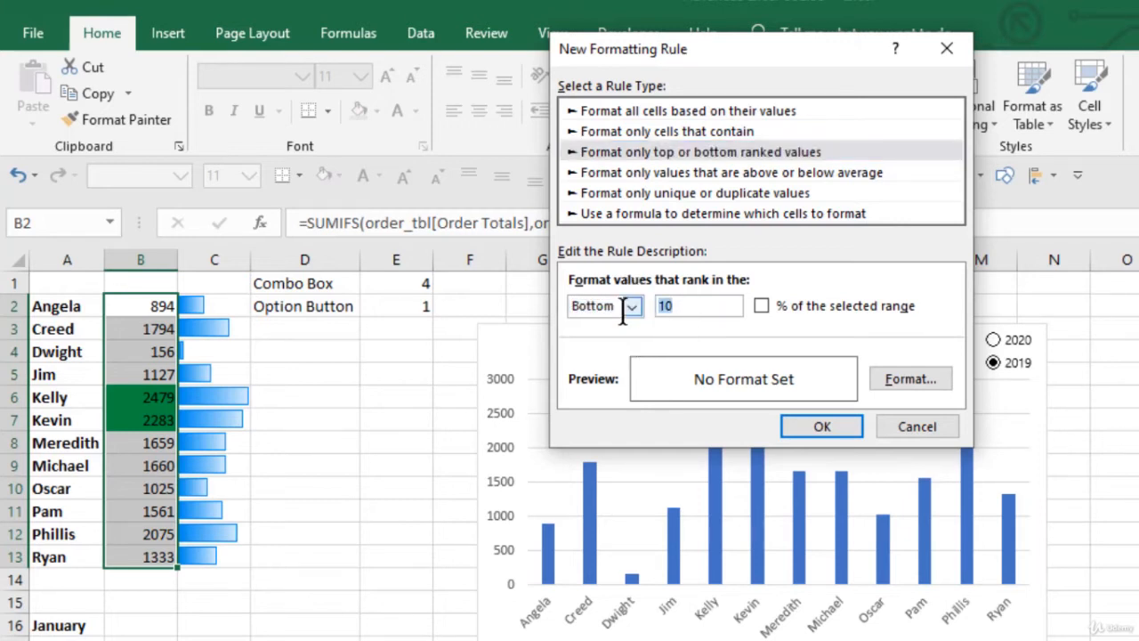
pyautogui.write('2')
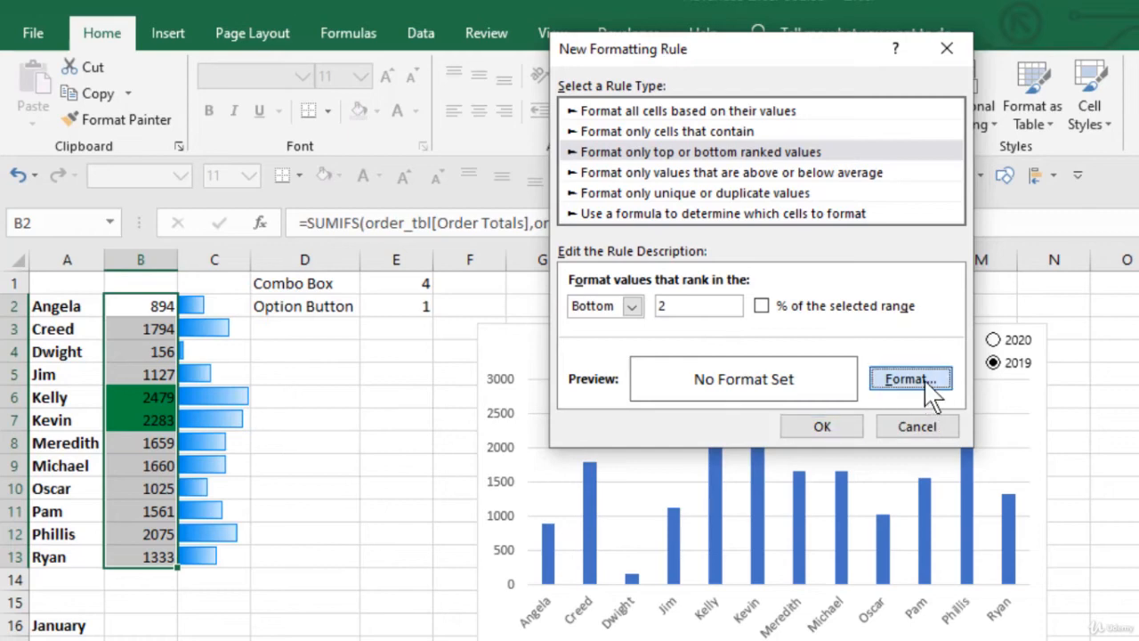
# Step: Give the bottom 2 rule a red fill, apply it and close the rules manager
pyautogui.click(890, 384)
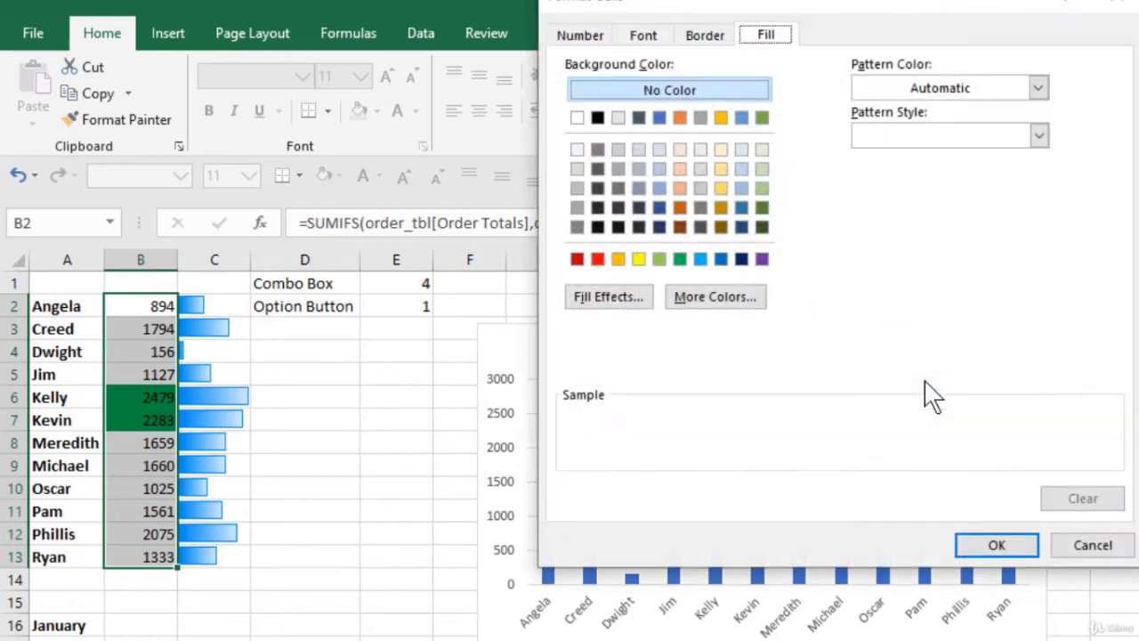
pyautogui.click(597, 259)
pyautogui.click(1002, 547)
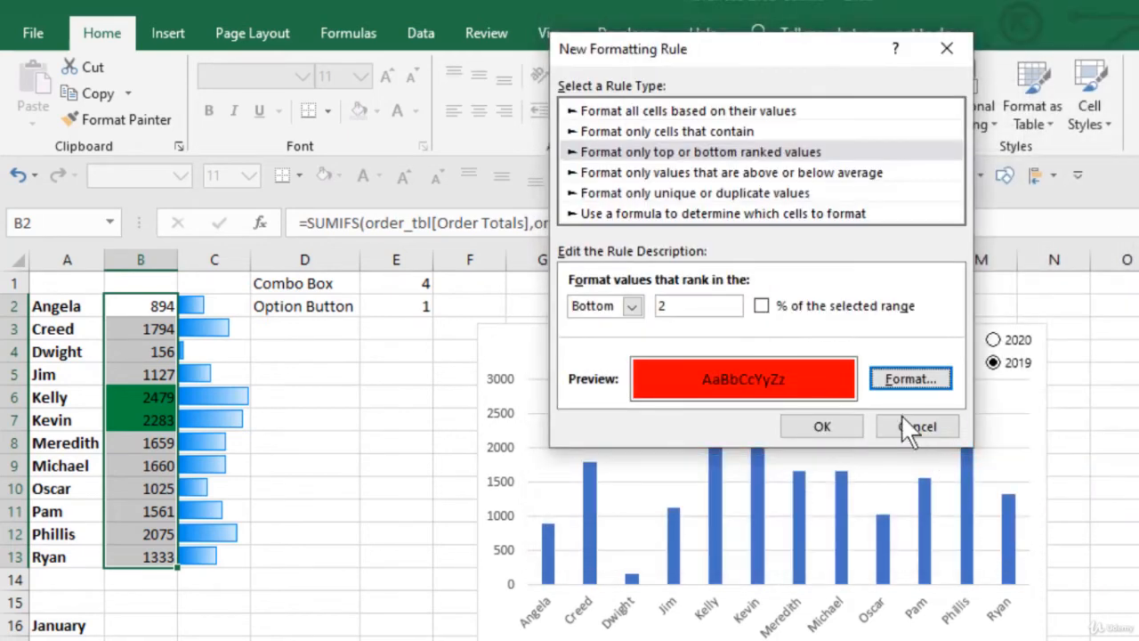
pyautogui.click(823, 426)
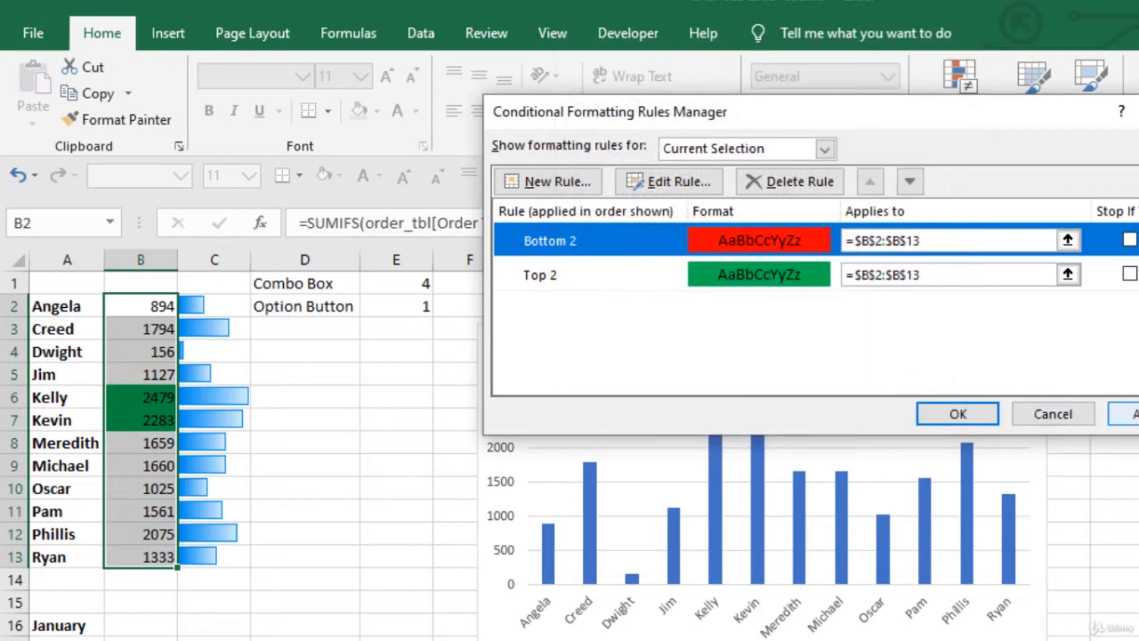
pyautogui.click(1129, 415)
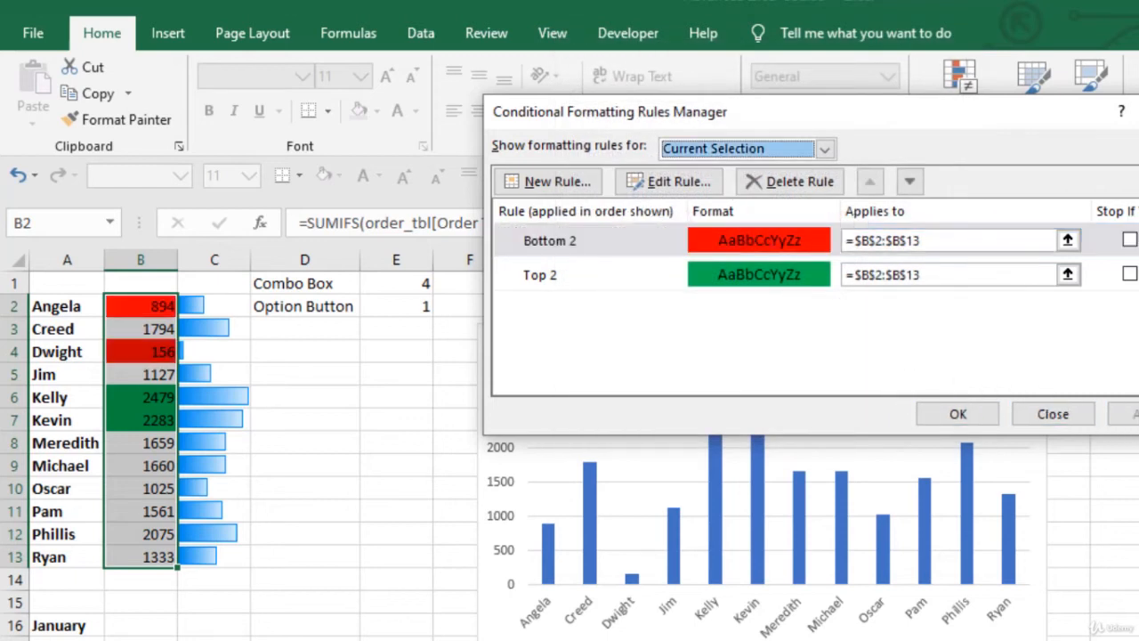
pyautogui.click(959, 413)
pyautogui.click(423, 378)
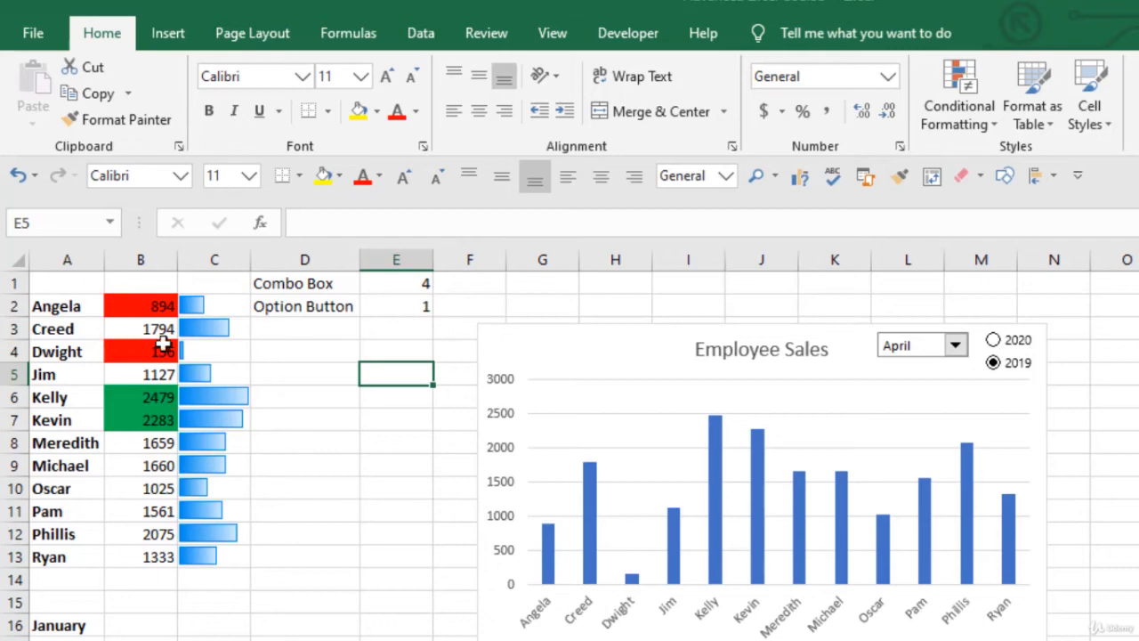
pyautogui.click(925, 85)
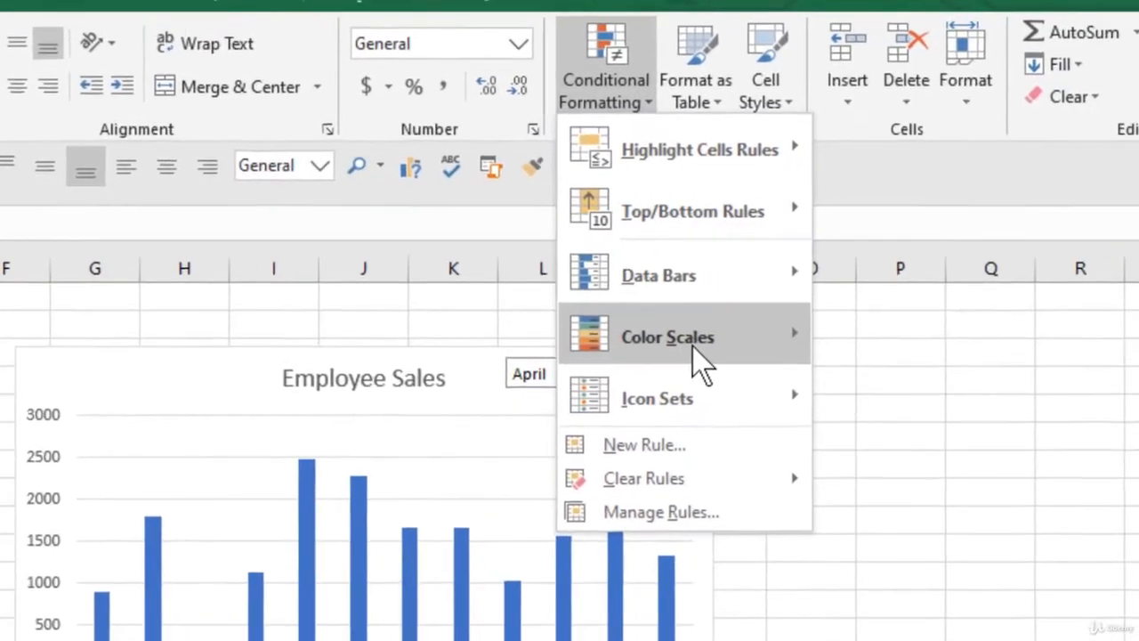
pyautogui.moveTo(703, 361)
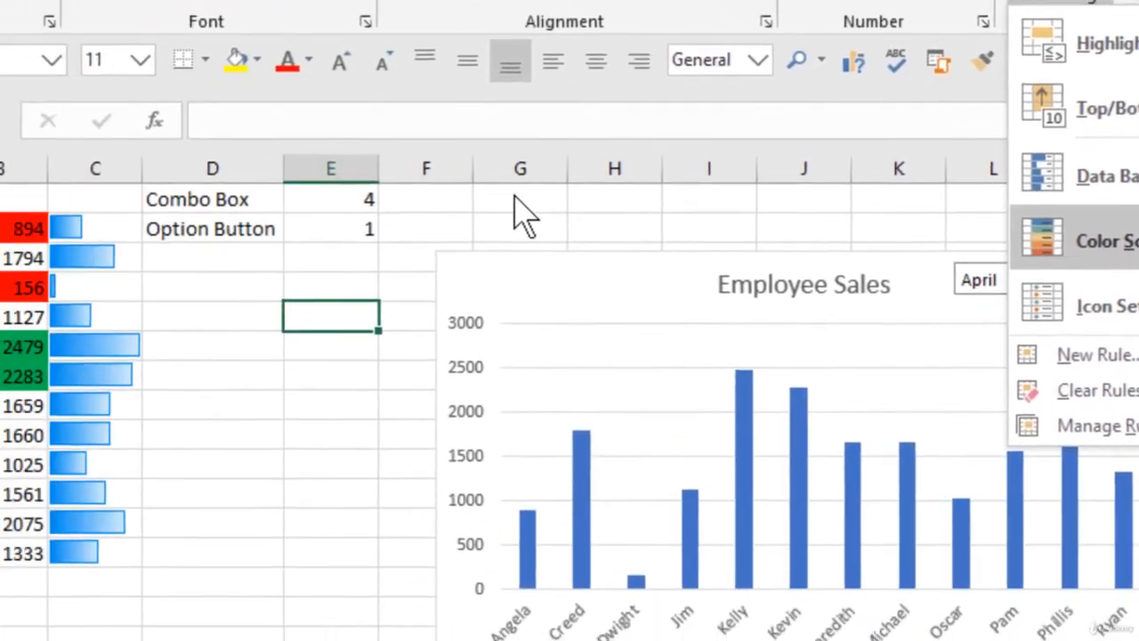
pyautogui.click(696, 162)
pyautogui.click(696, 162)
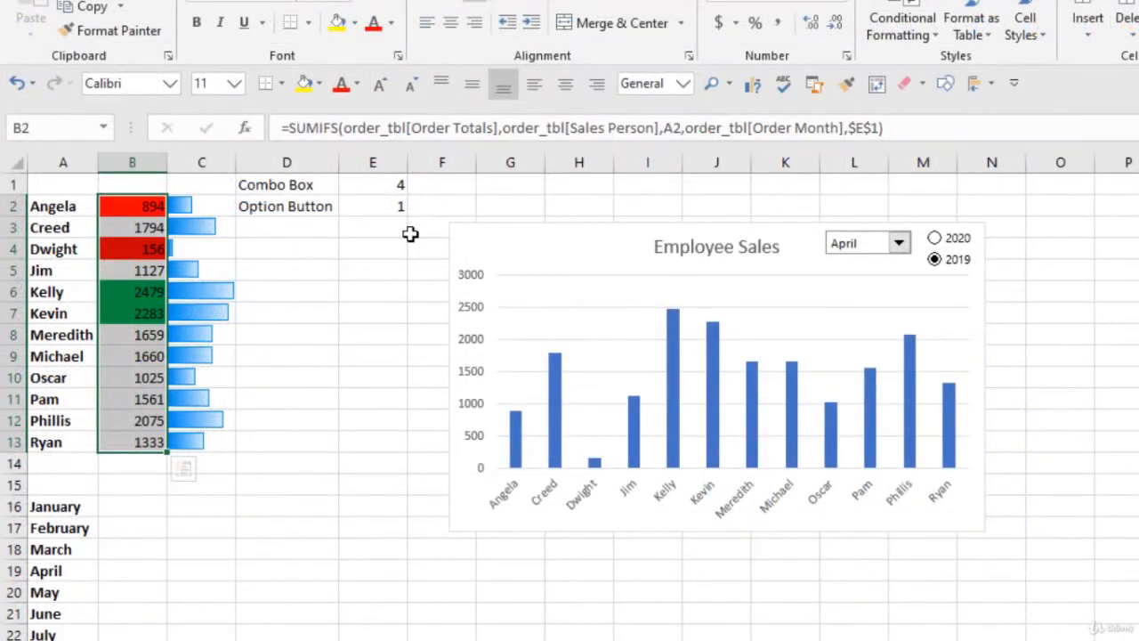
# Step: Review the conditional formatting rules that apply to B2:B13
pyautogui.click(903, 27)
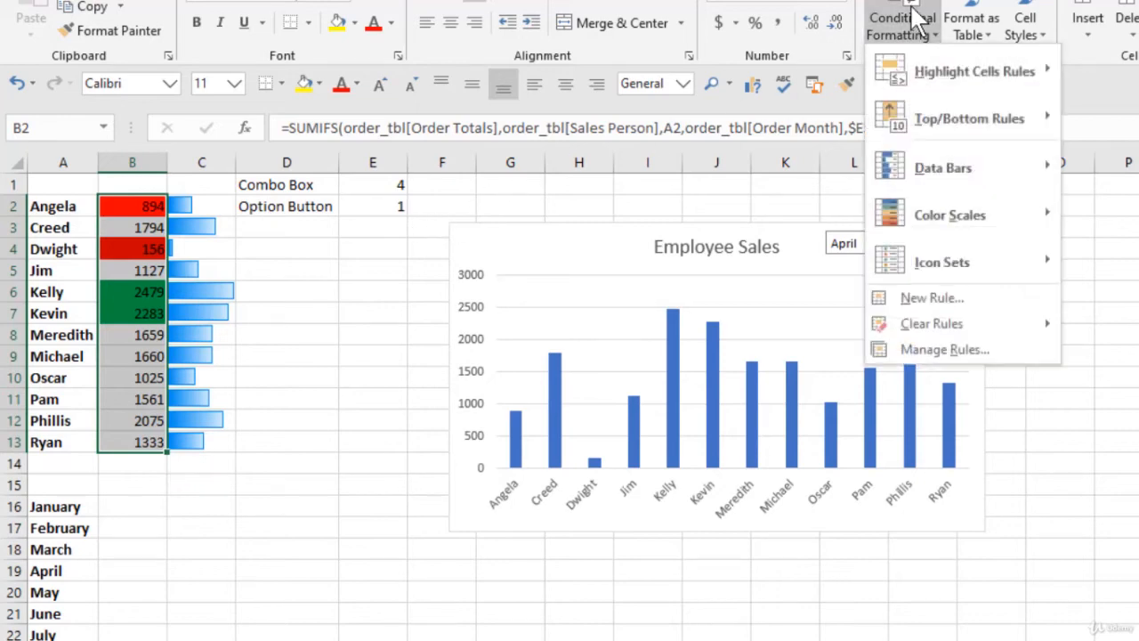
pyautogui.click(947, 350)
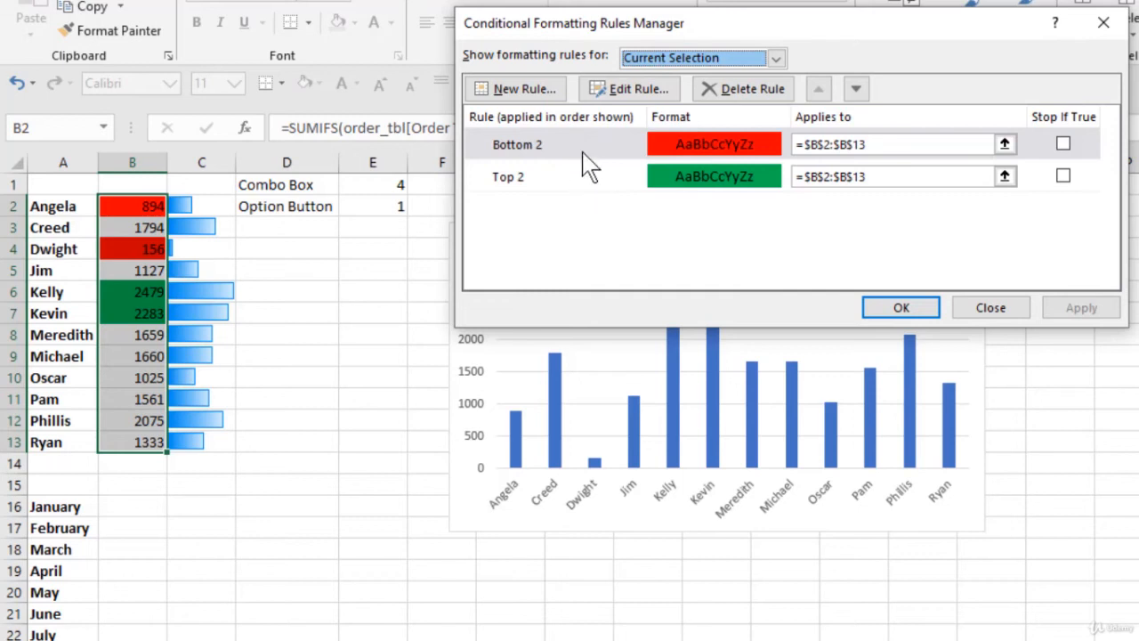
pyautogui.click(903, 309)
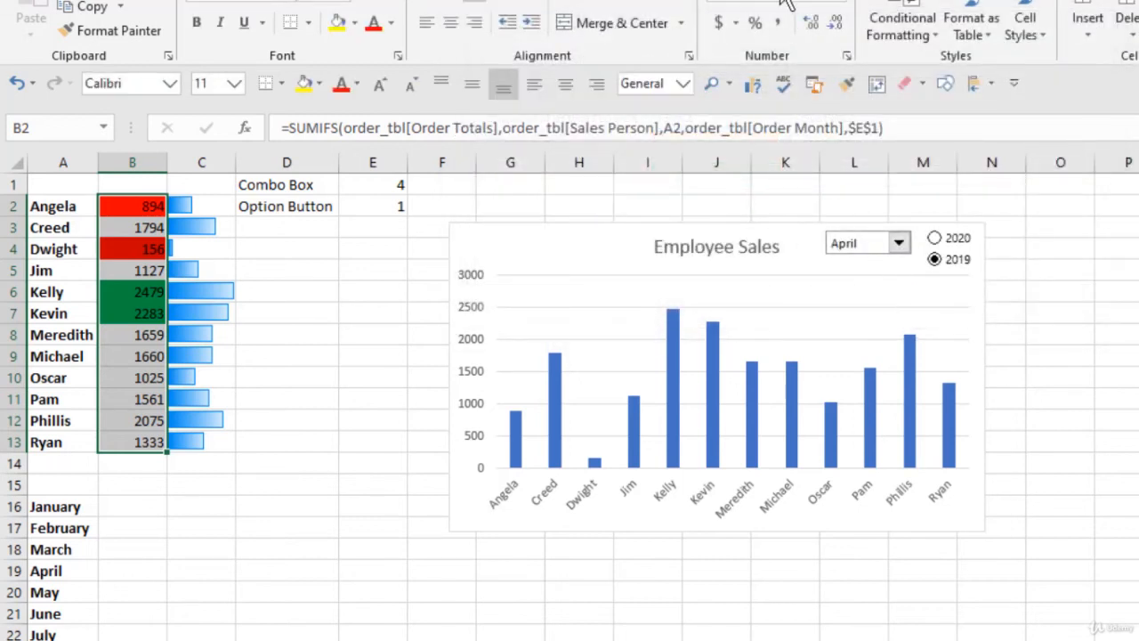
# Step: Start a formula-based conditional formatting rule for B2:B13 with the formula =$E$2>1
pyautogui.click(902, 27)
pyautogui.moveTo(936, 60)
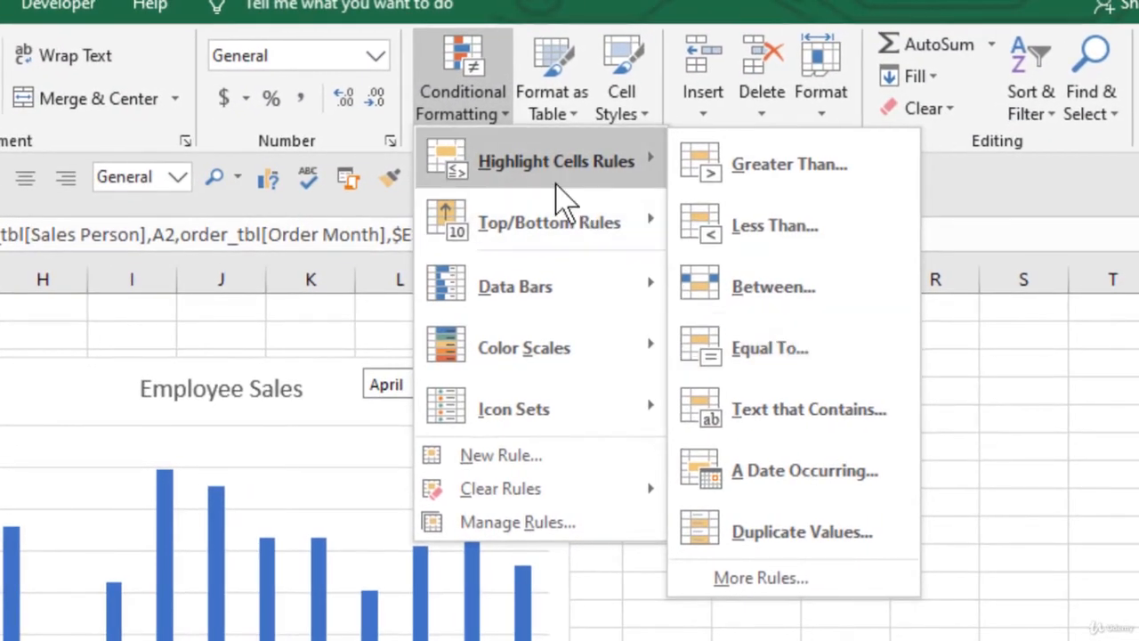
pyautogui.click(521, 455)
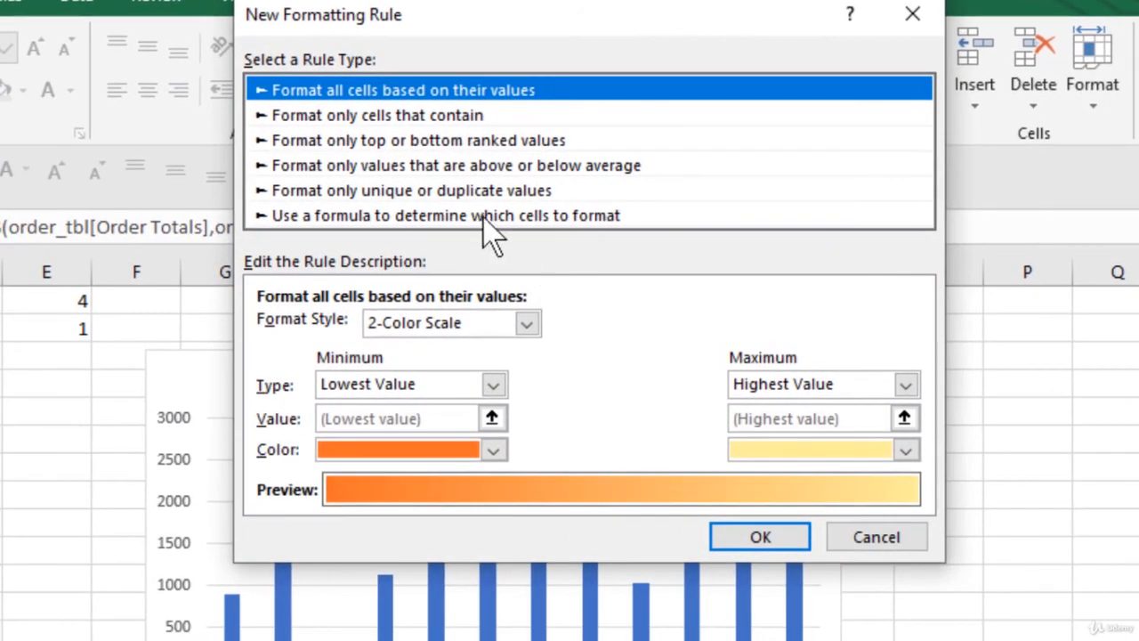
pyautogui.click(485, 217)
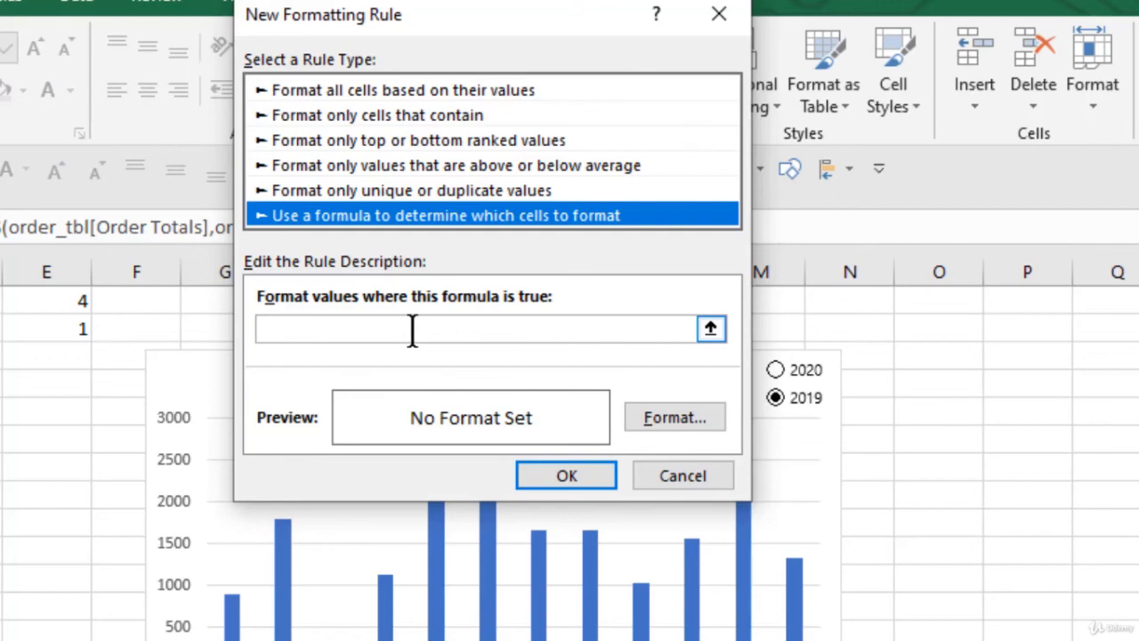
pyautogui.click(485, 331)
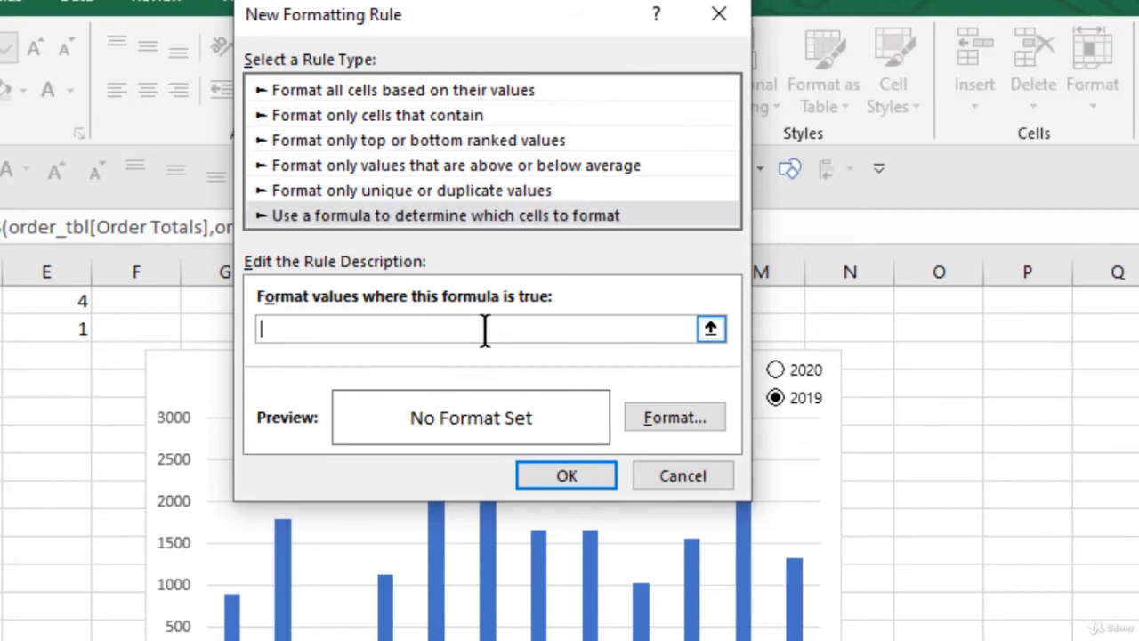
pyautogui.click(61, 330)
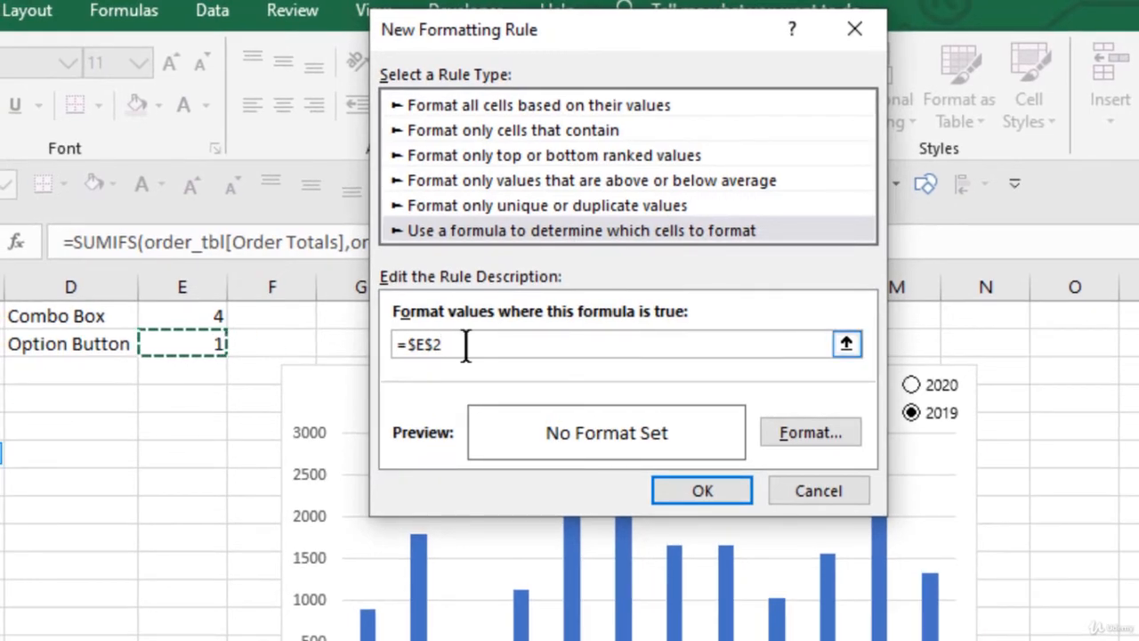
pyautogui.click(458, 342)
pyautogui.write('>1')
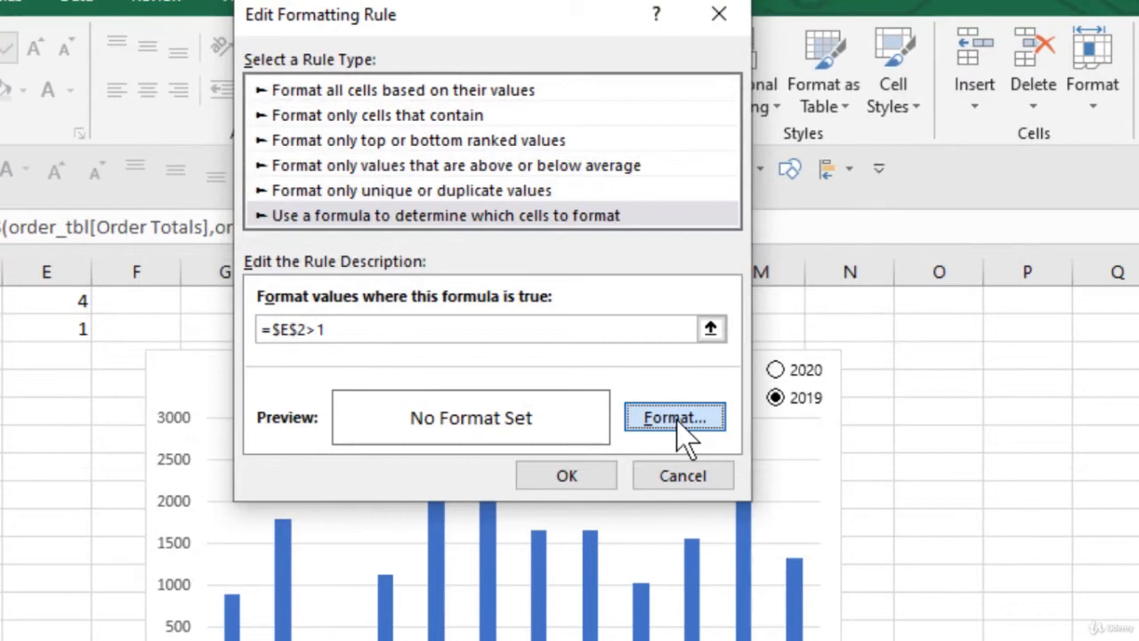
# Step: Give the =$E$2>1 rule a black fill, apply it and close the rules manager
pyautogui.click(678, 418)
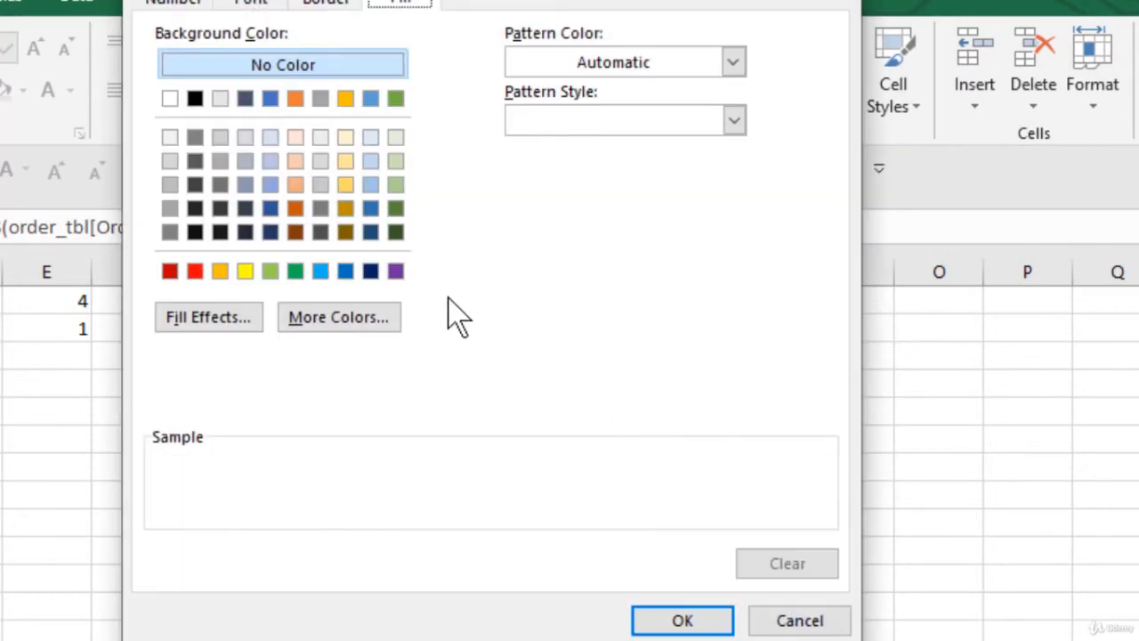
pyautogui.click(195, 98)
pyautogui.click(687, 622)
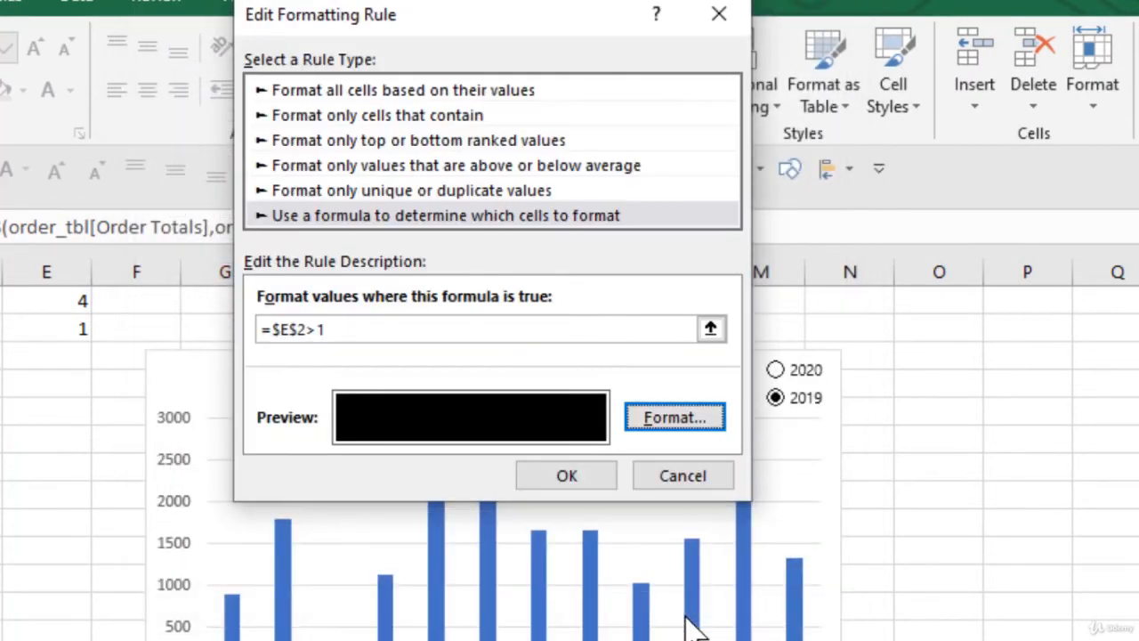
pyautogui.click(600, 472)
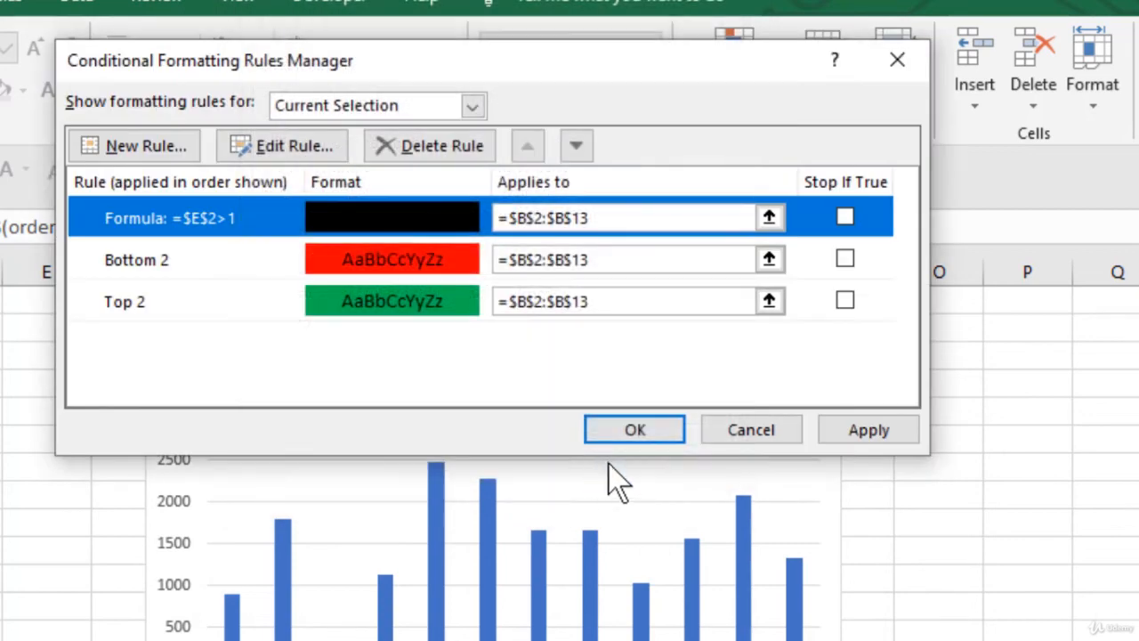
pyautogui.click(874, 435)
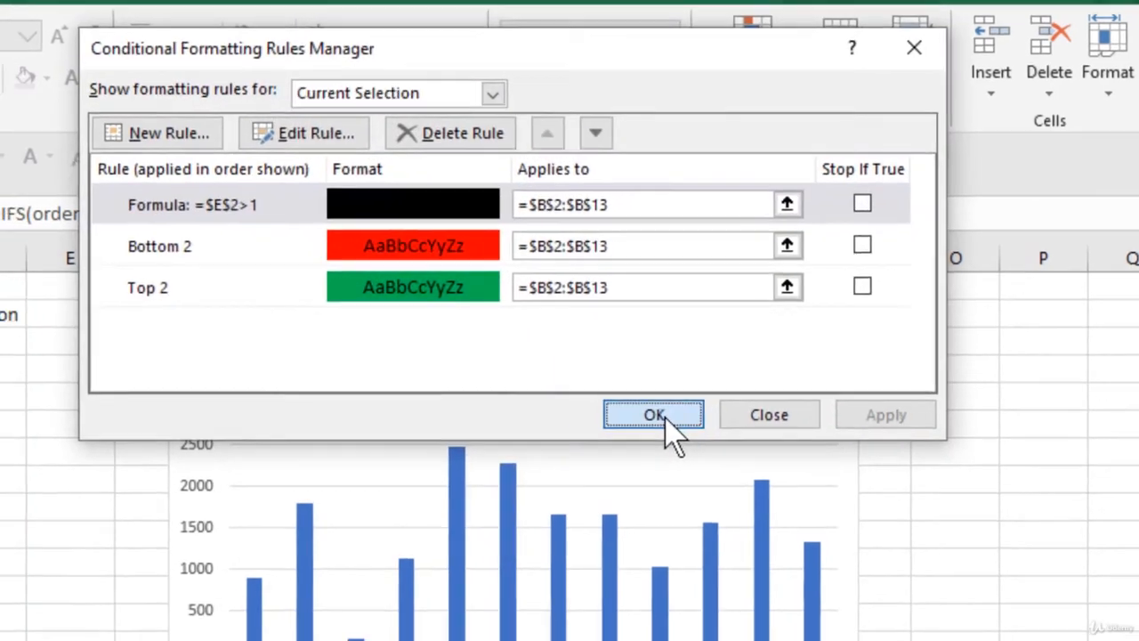
pyautogui.click(648, 434)
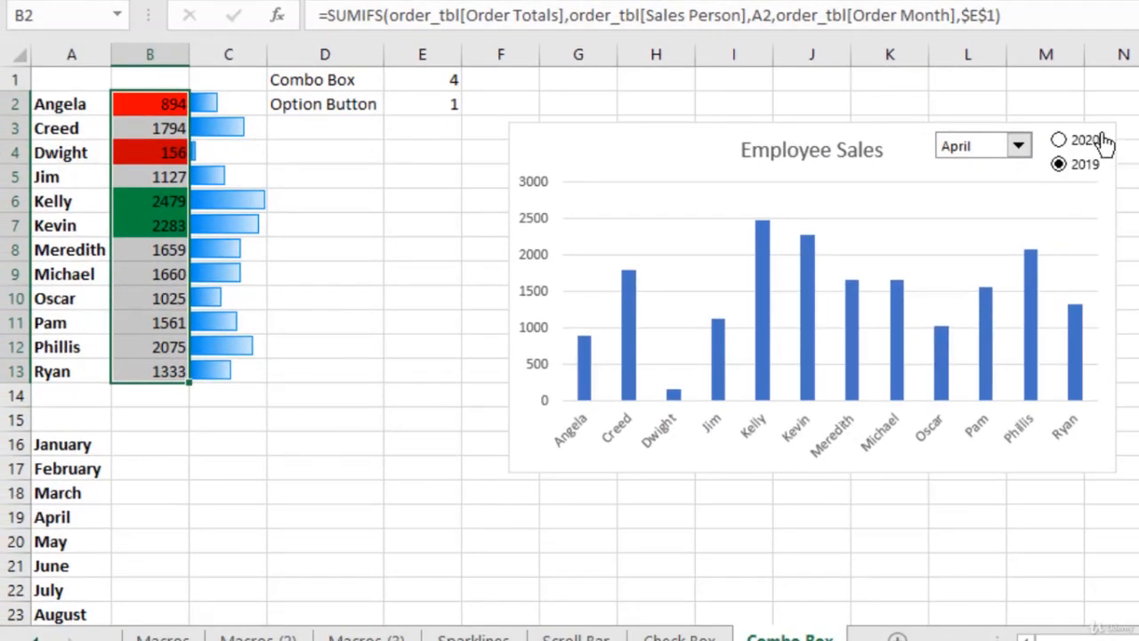
# Step: Set the Employee Sales chart's year option to 2020 and its month to January
pyautogui.click(1059, 140)
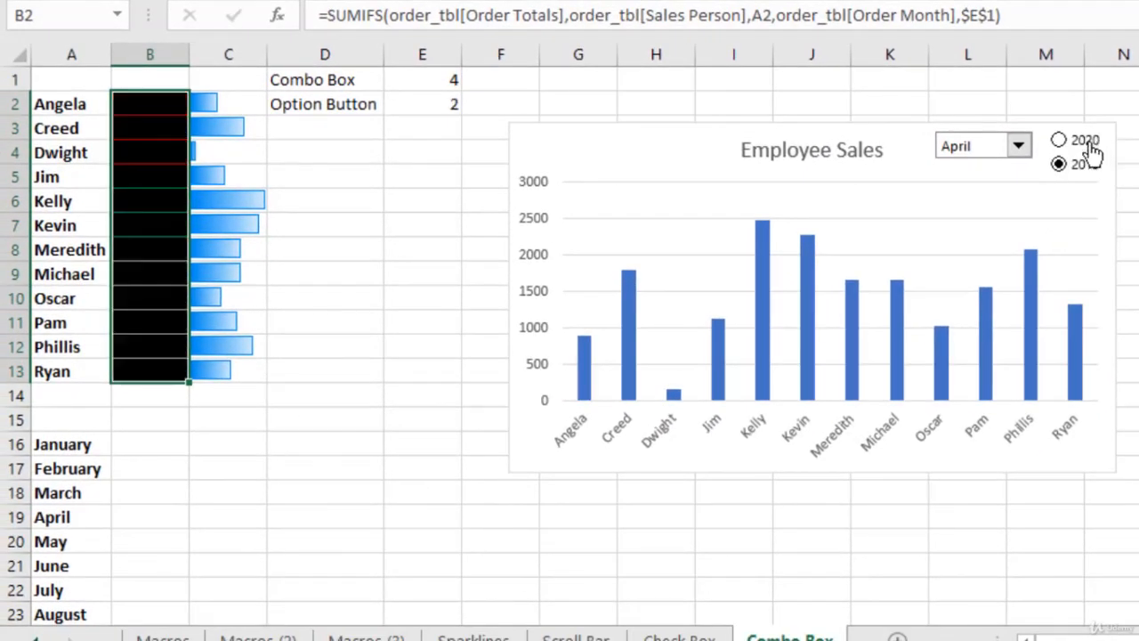
pyautogui.click(332, 209)
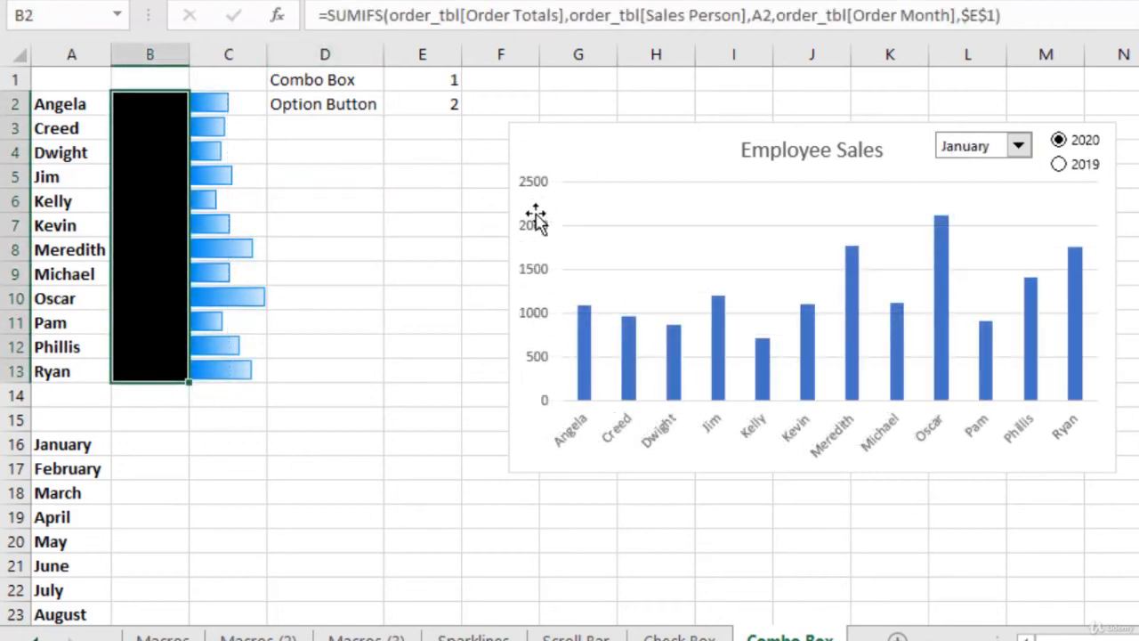
# Step: Delete the vertical value axis from the Employee Sales chart
pyautogui.click(535, 214)
pyautogui.click(541, 226)
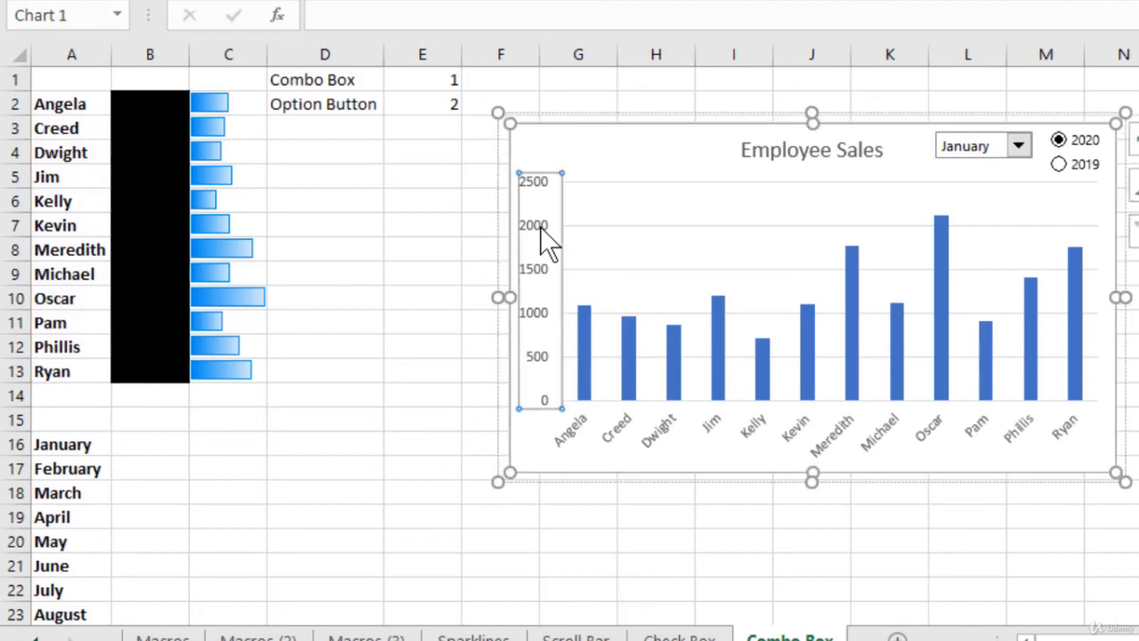
pyautogui.press('Delete')
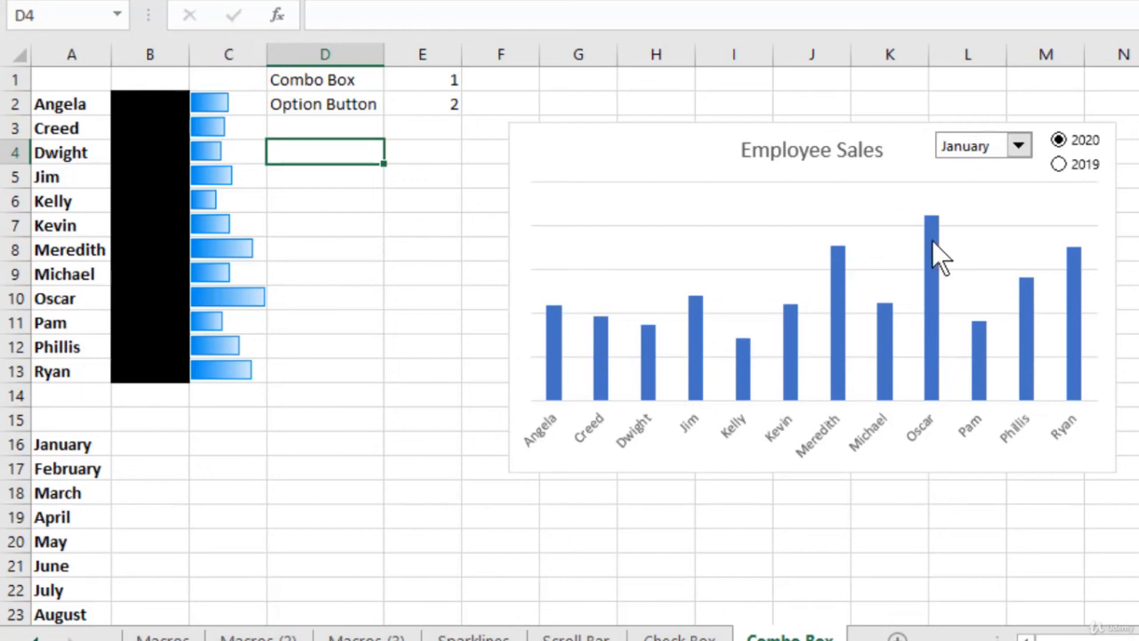
# Step: Switch the Employee Sales chart's year option to 2019
pyautogui.moveTo(933, 242)
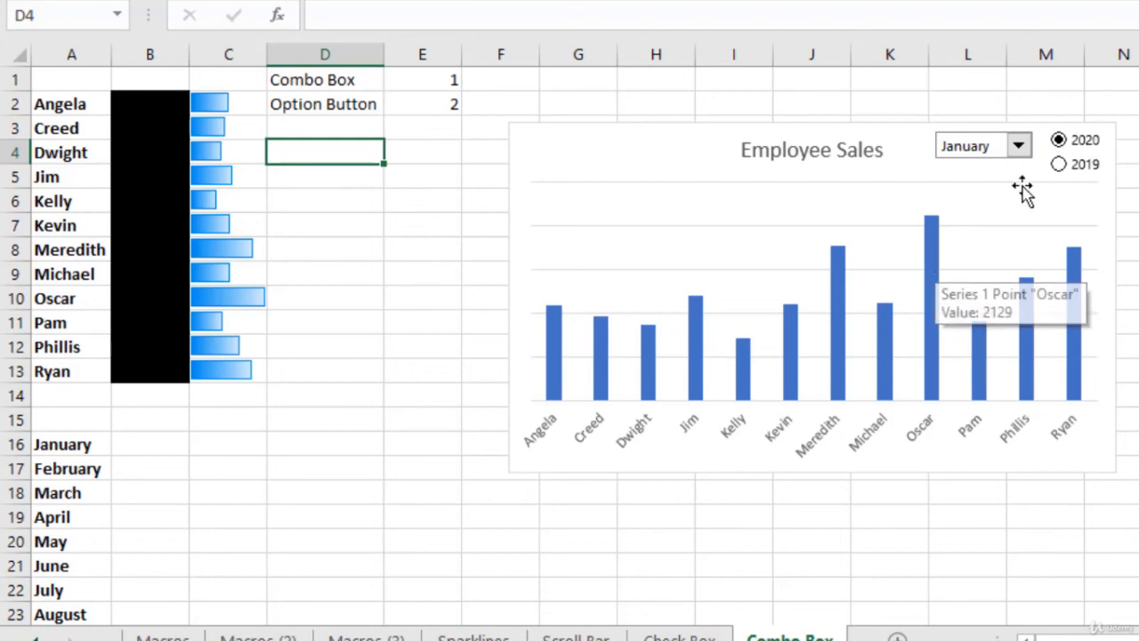
pyautogui.click(1086, 168)
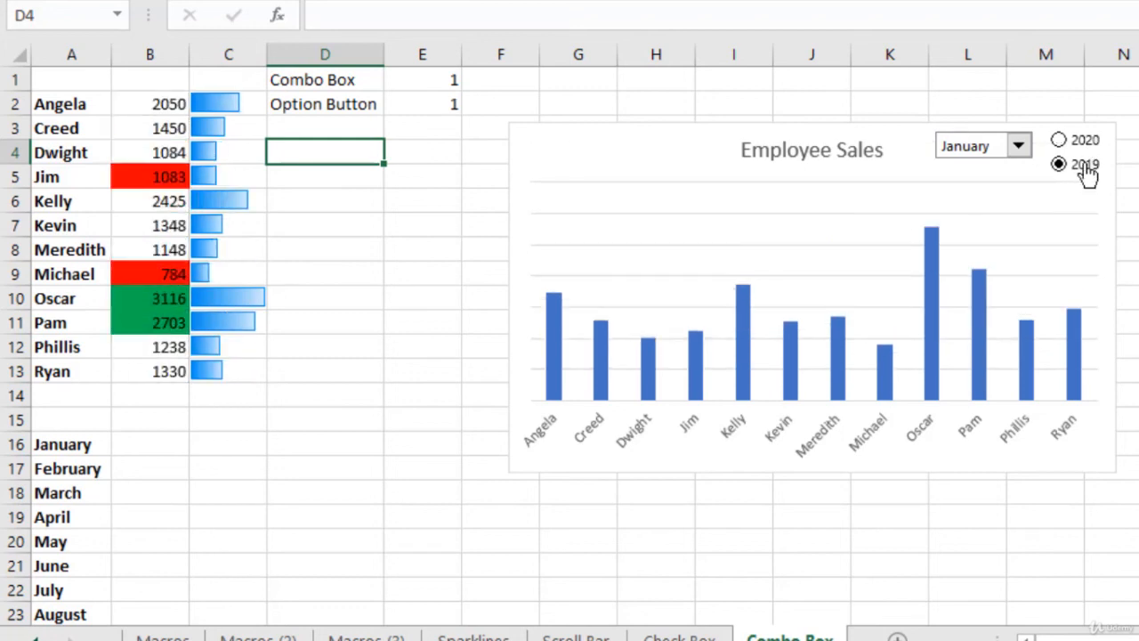